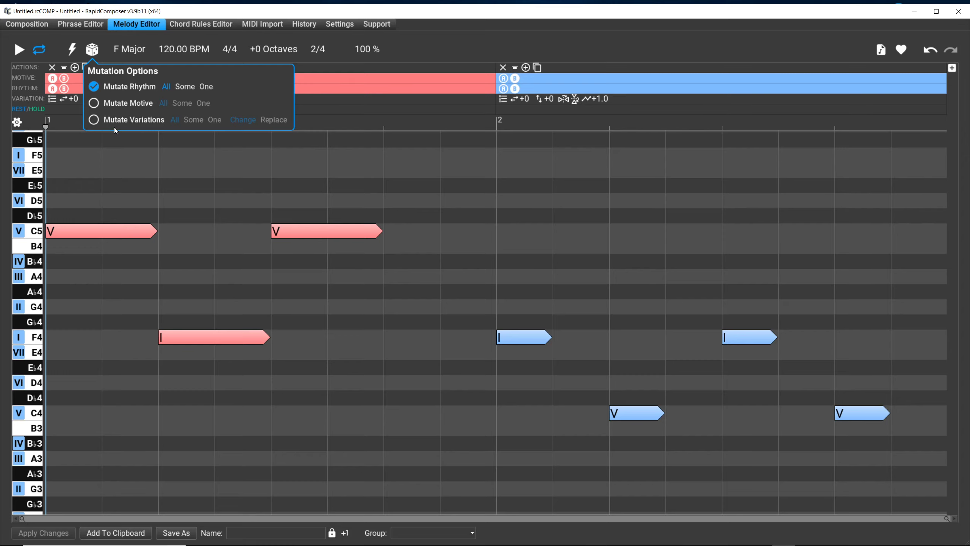
Step: Try mutating one motive of the melody with rhythm mutation disabled, and undo the mutation
click(96, 104)
click(94, 88)
click(203, 104)
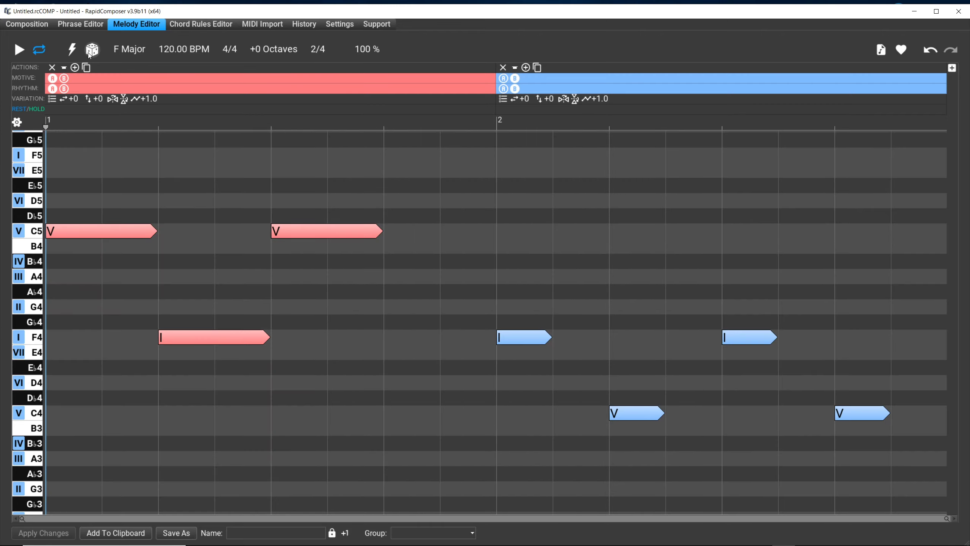
click(89, 54)
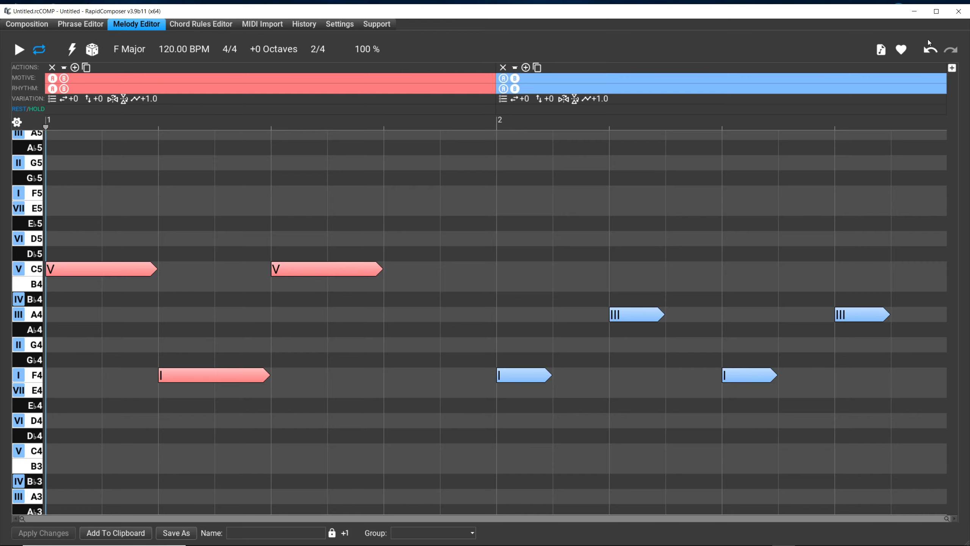
click(930, 49)
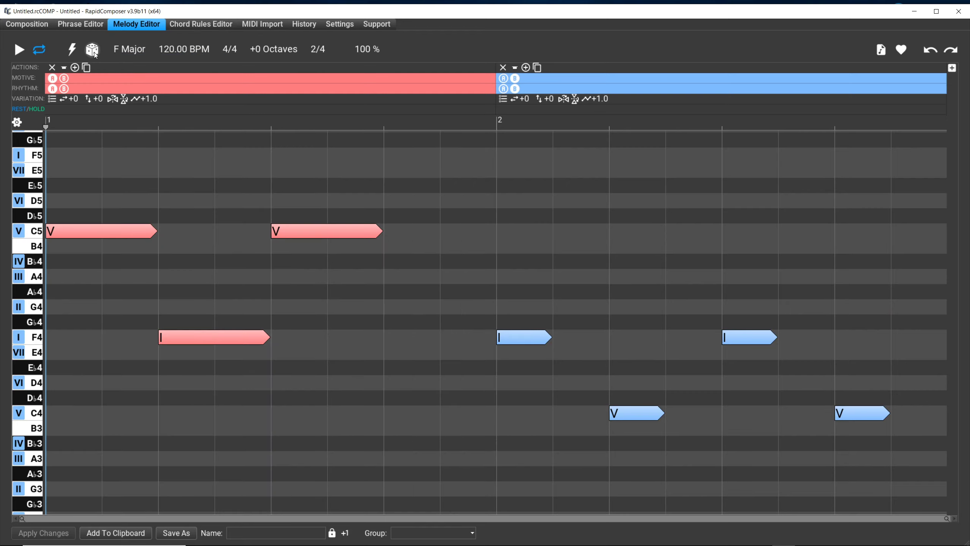
Step: Try two rhythm mutations of the existing melody, undoing each one
click(93, 50)
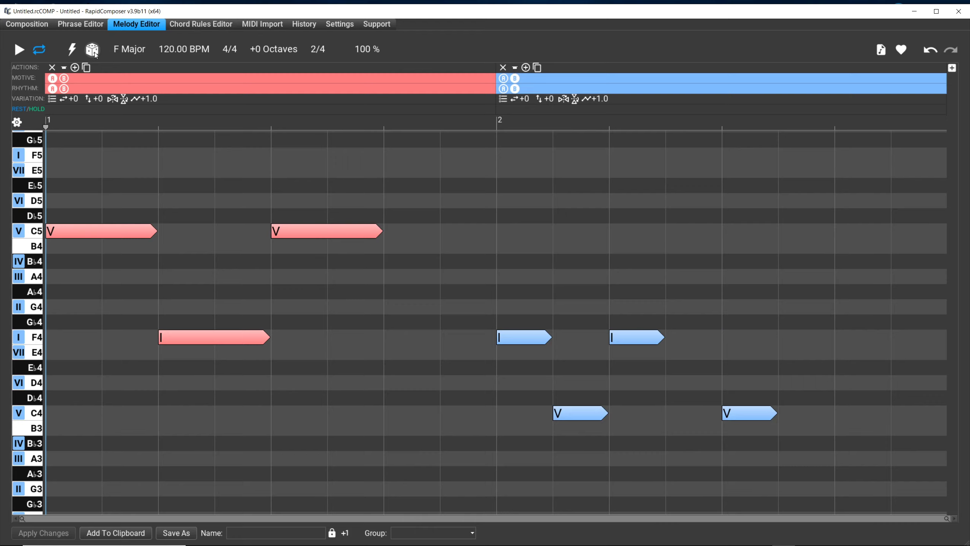
click(930, 50)
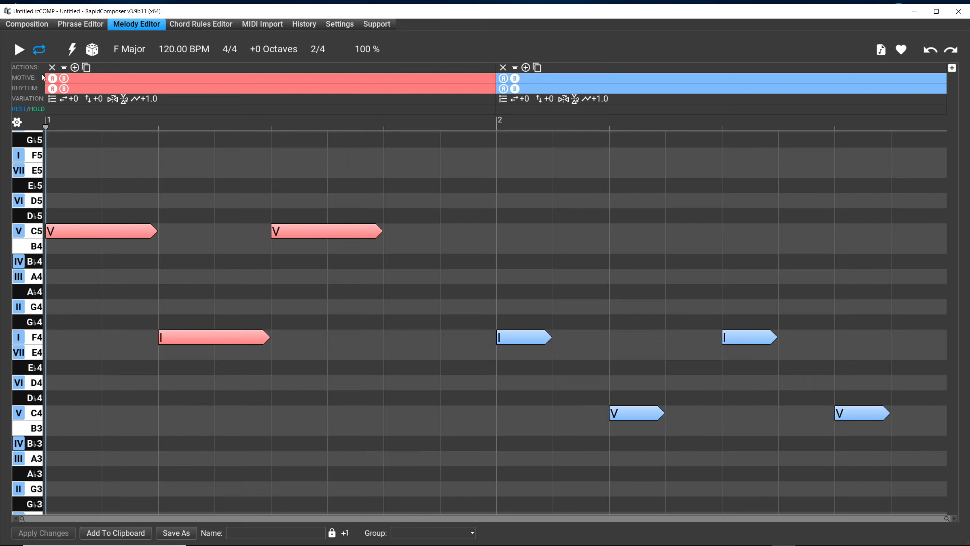
click(92, 49)
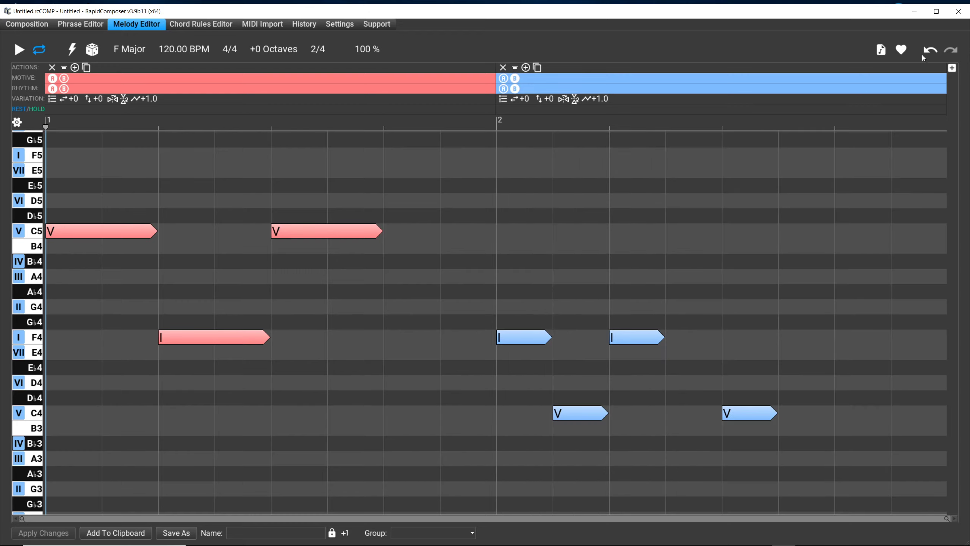
click(925, 54)
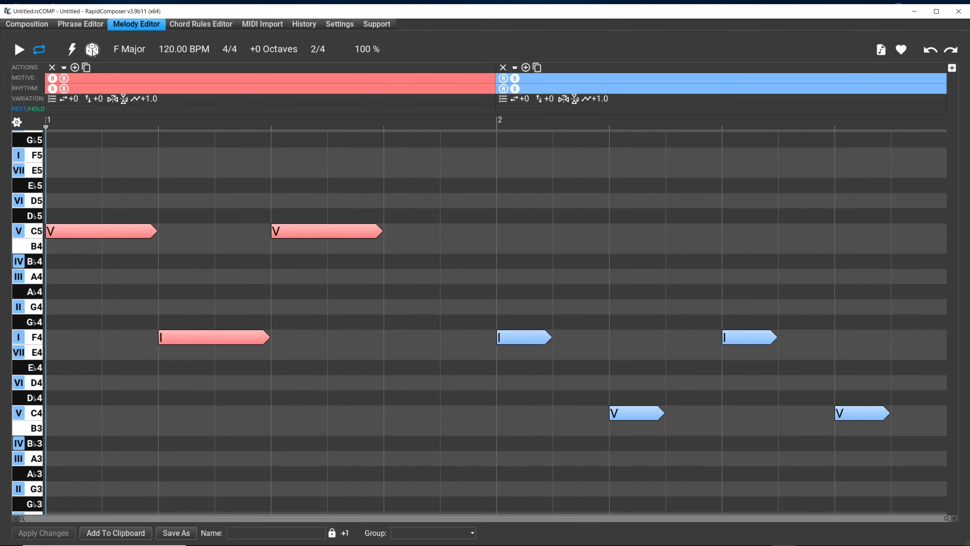
Step: Run four successive rhythm mutations on the existing melody without undoing them
click(92, 56)
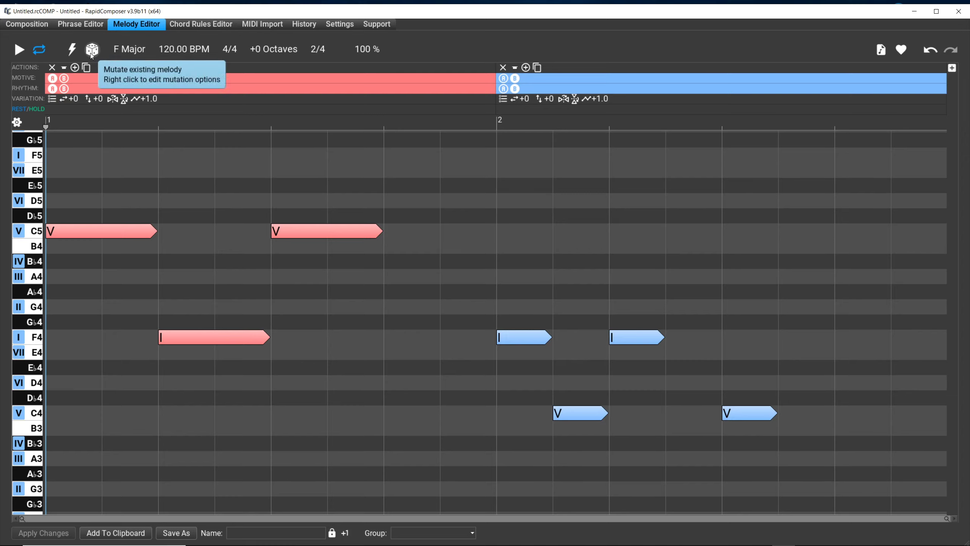
click(93, 55)
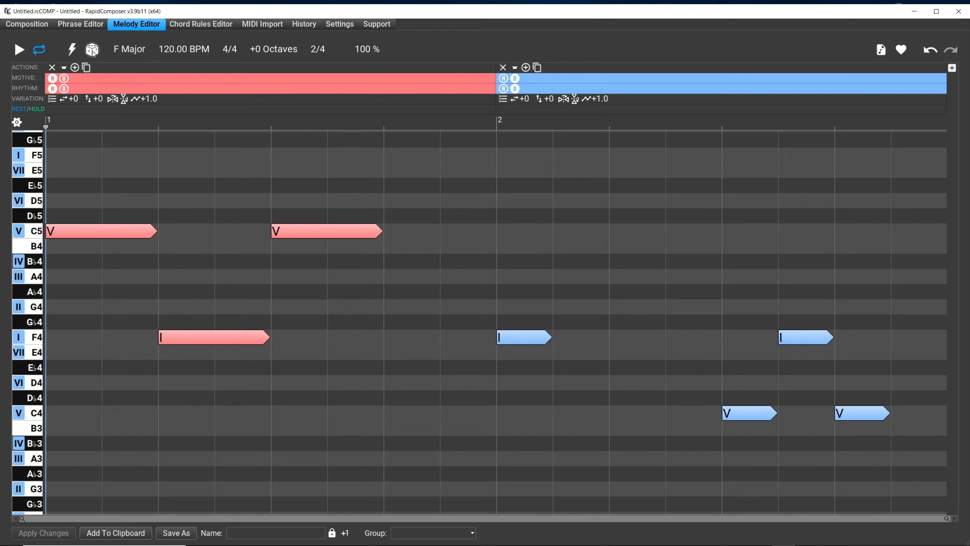
click(94, 54)
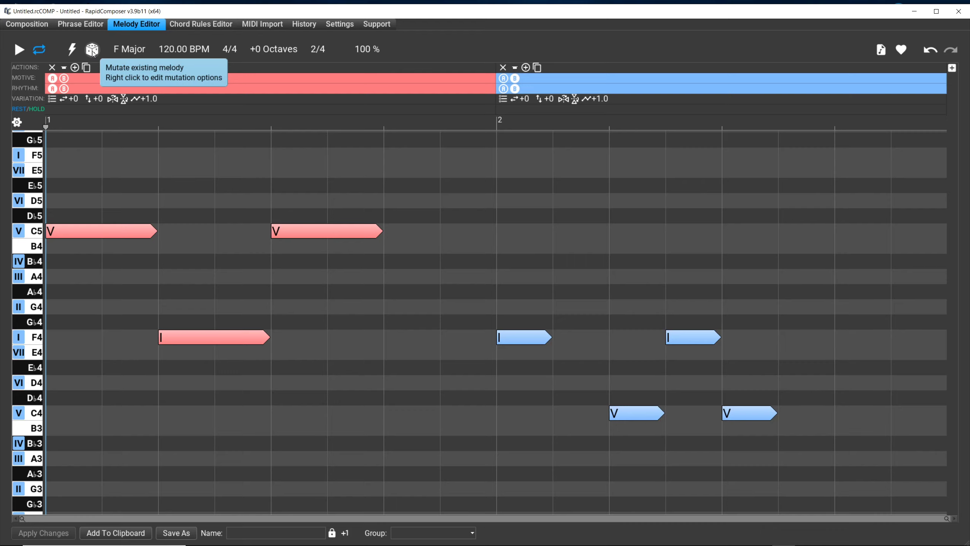
click(93, 54)
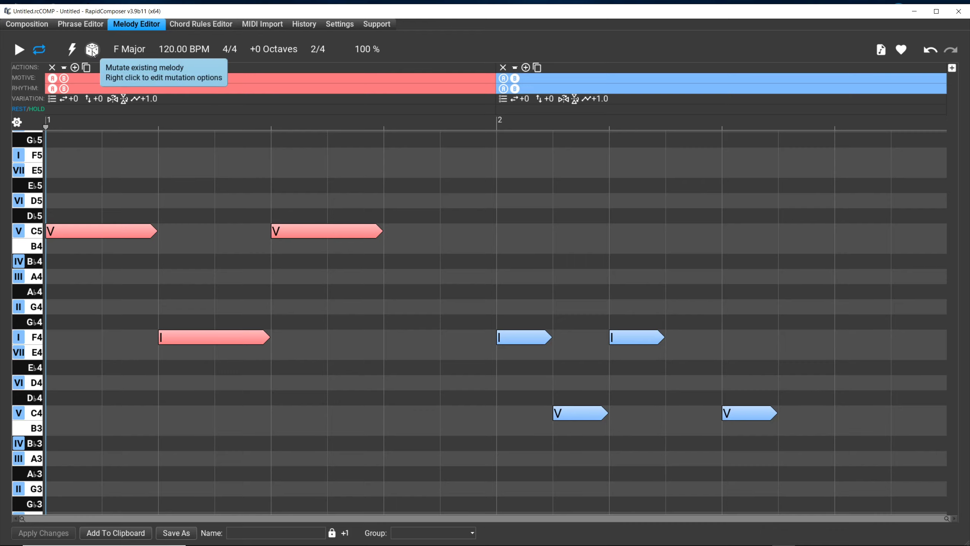
Step: Mutate all rhythms of the melody many times in a row, cycling through variations across both measures
click(94, 55)
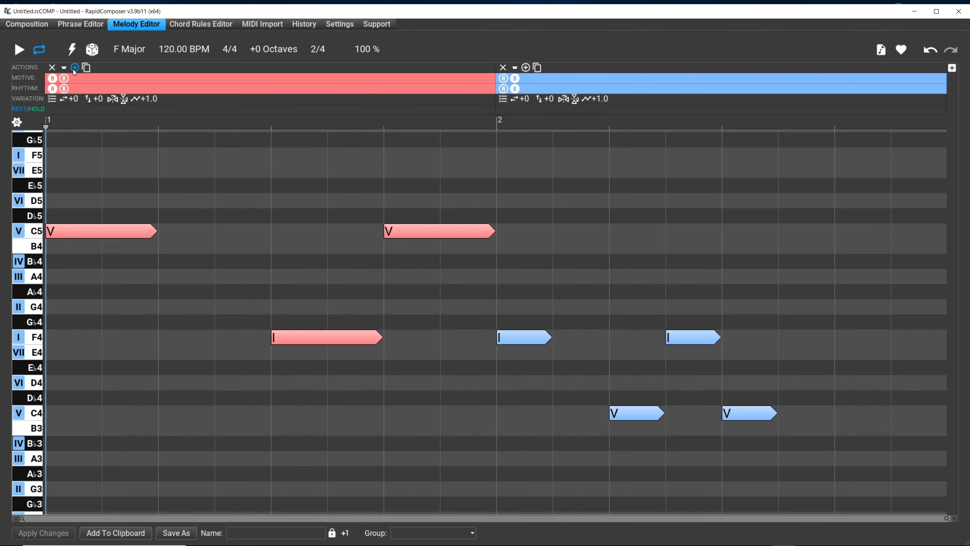
click(93, 52)
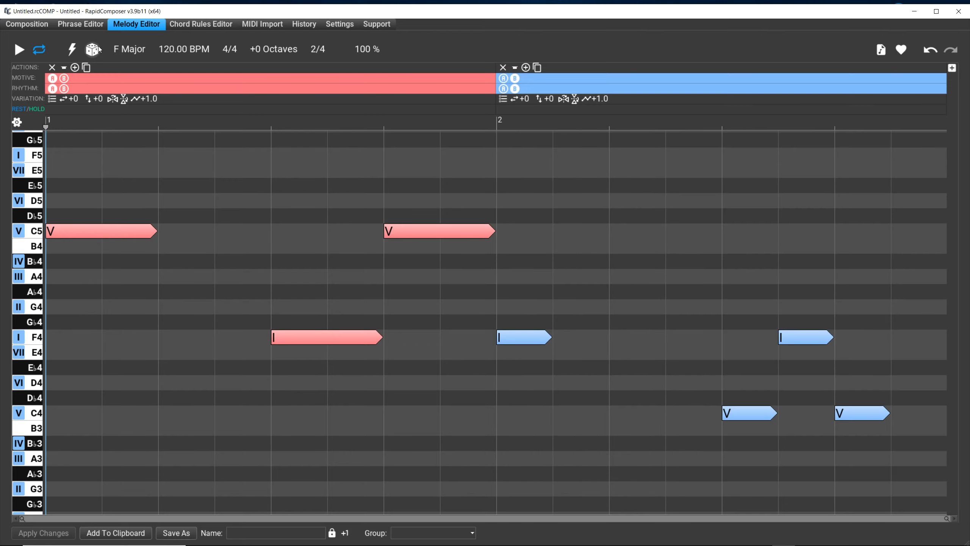
click(95, 51)
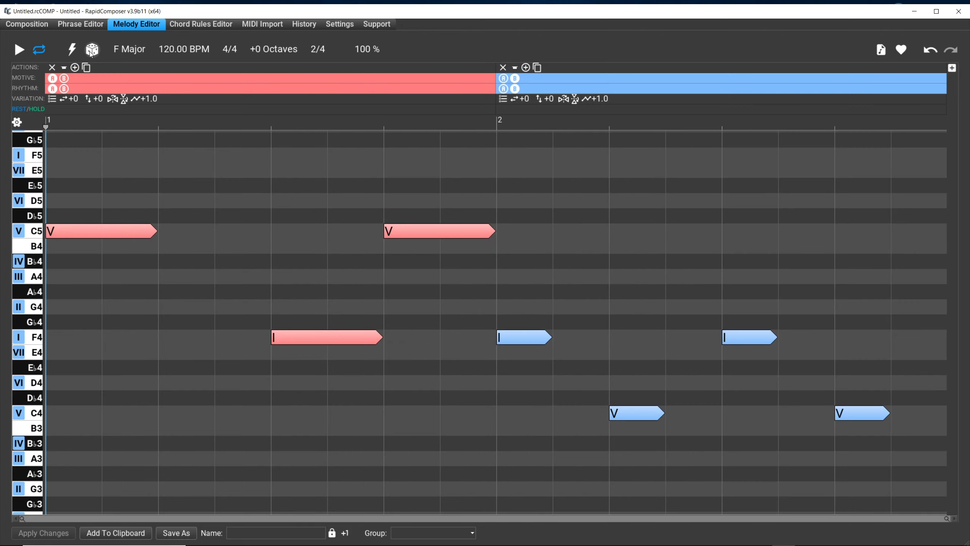
click(92, 52)
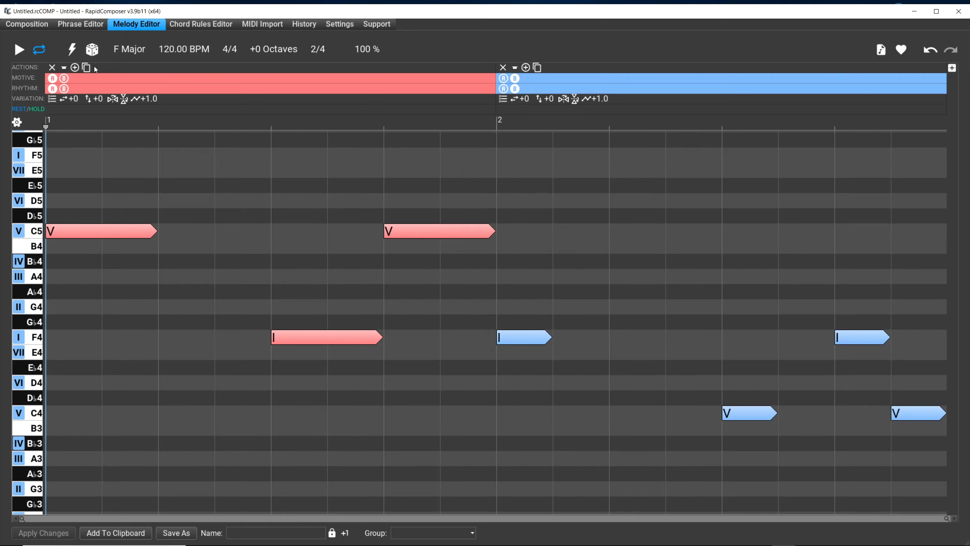
click(95, 51)
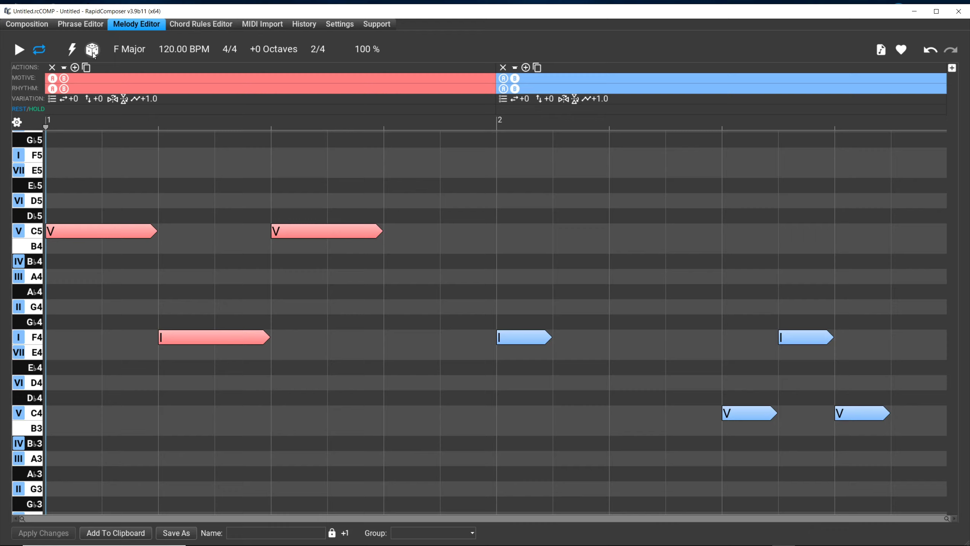
click(93, 52)
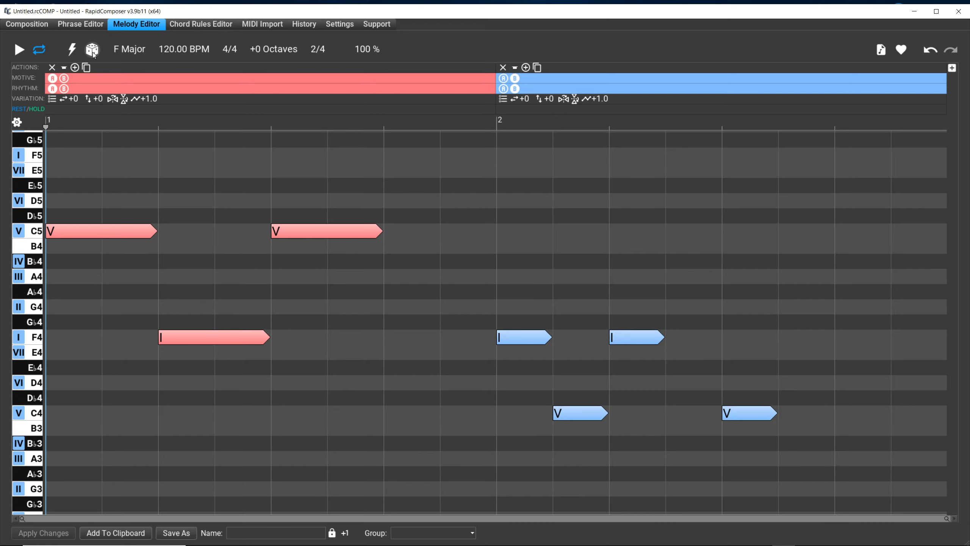
click(93, 51)
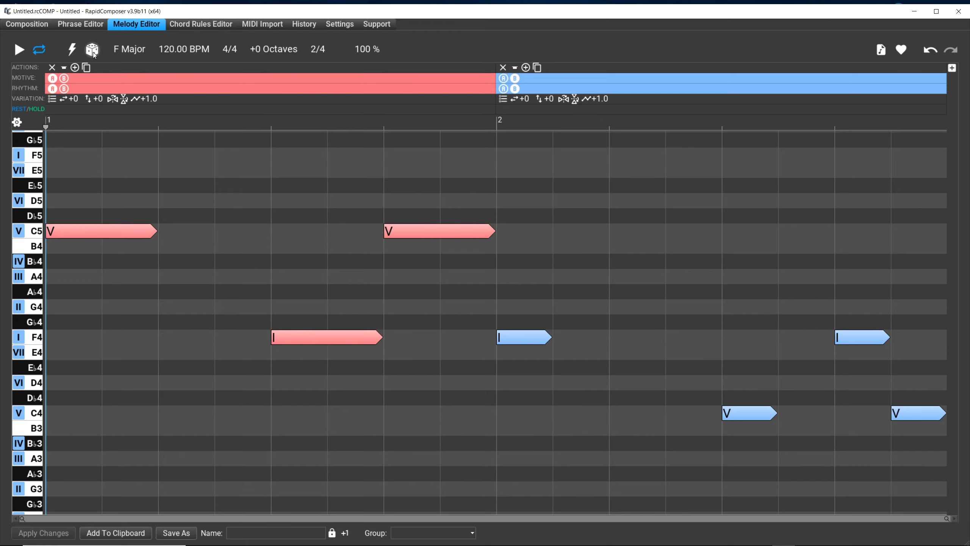
click(92, 51)
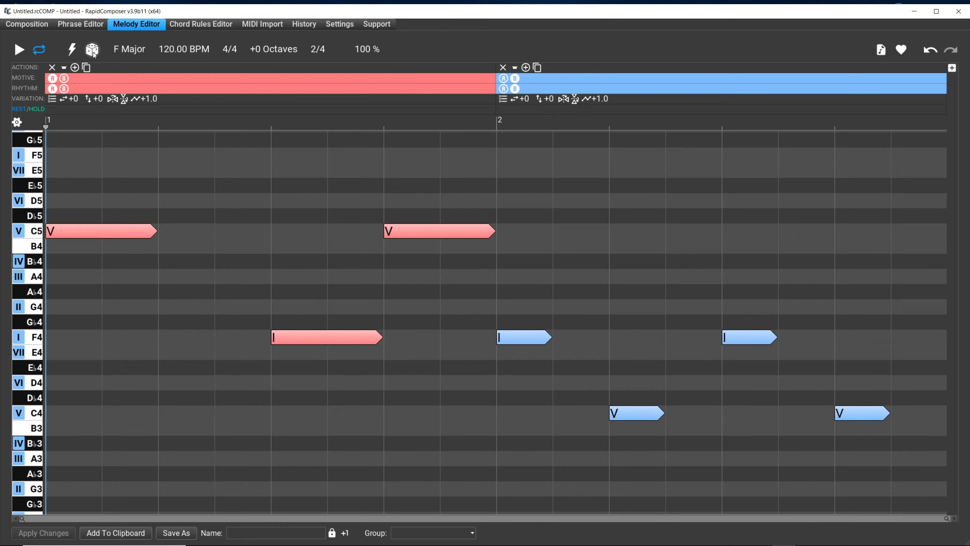
click(93, 51)
click(93, 51)
click(93, 51)
click(93, 51)
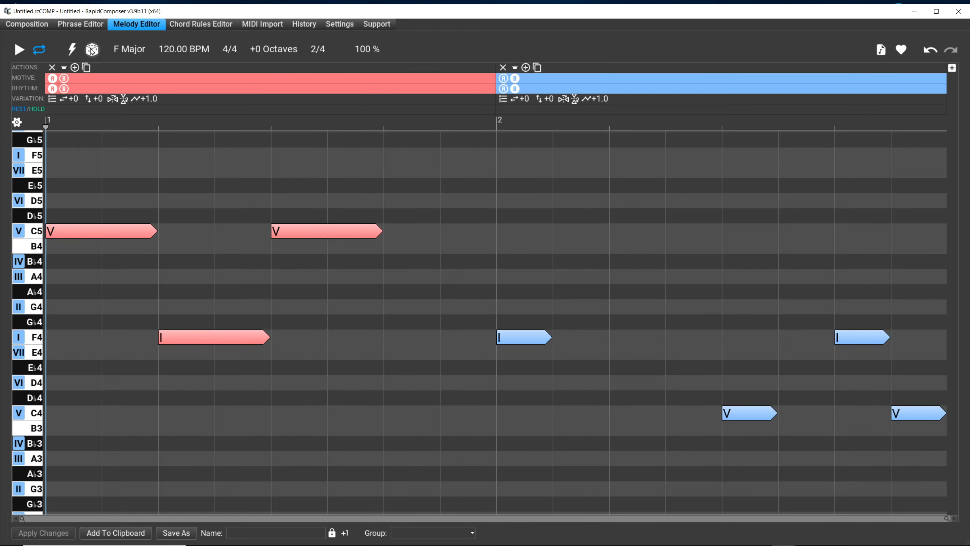
click(92, 50)
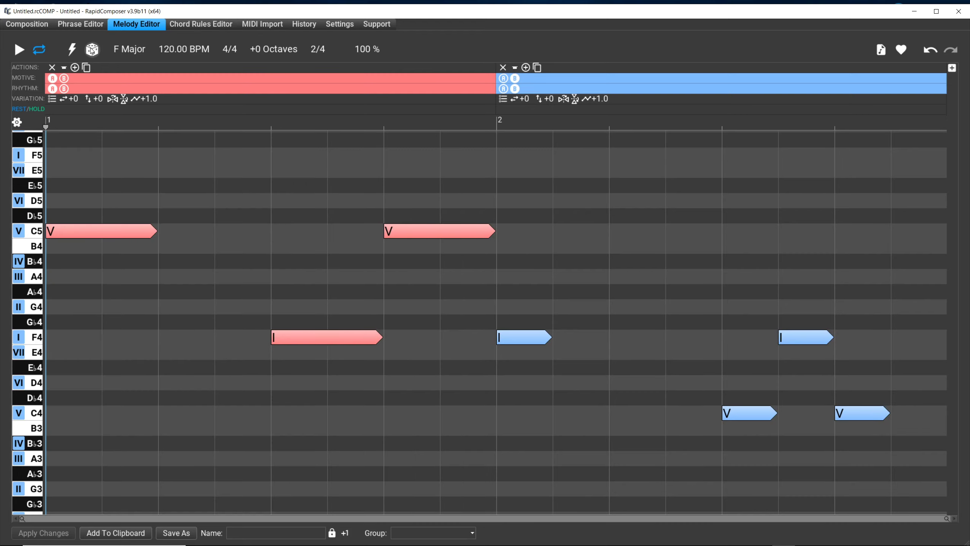
click(92, 50)
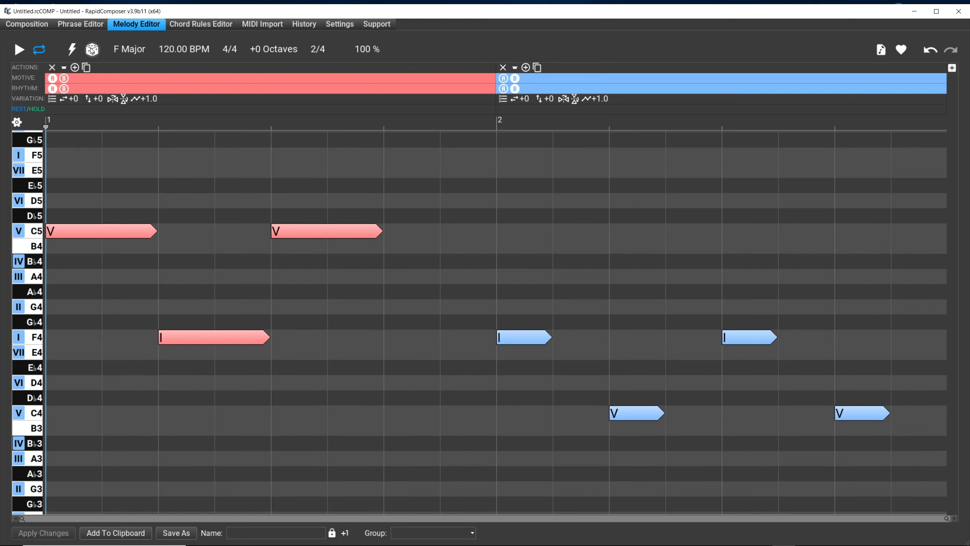
click(91, 50)
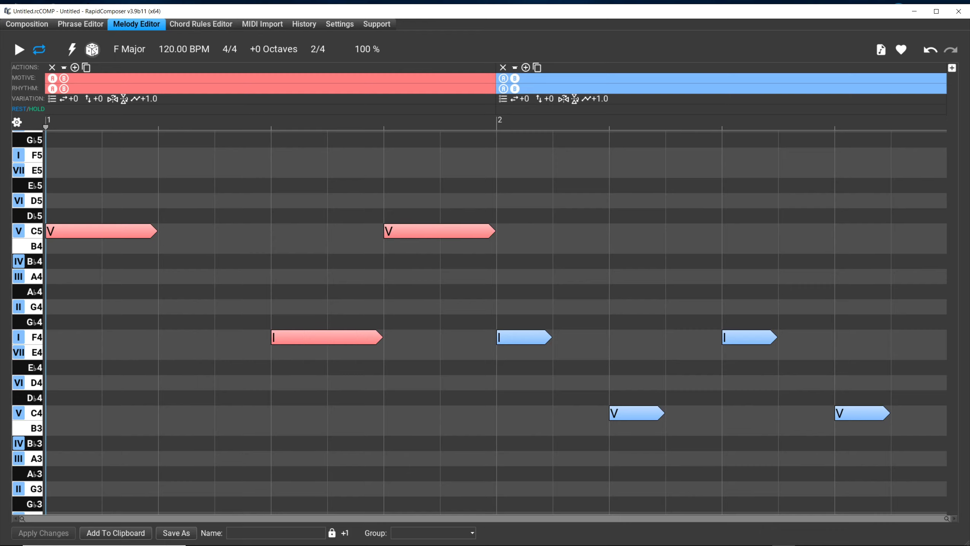
click(92, 50)
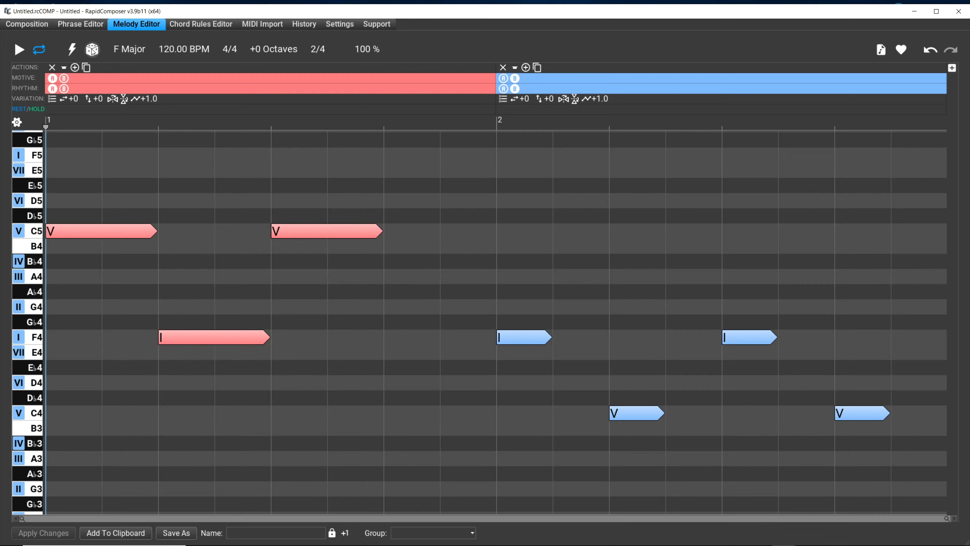
click(93, 52)
click(93, 52)
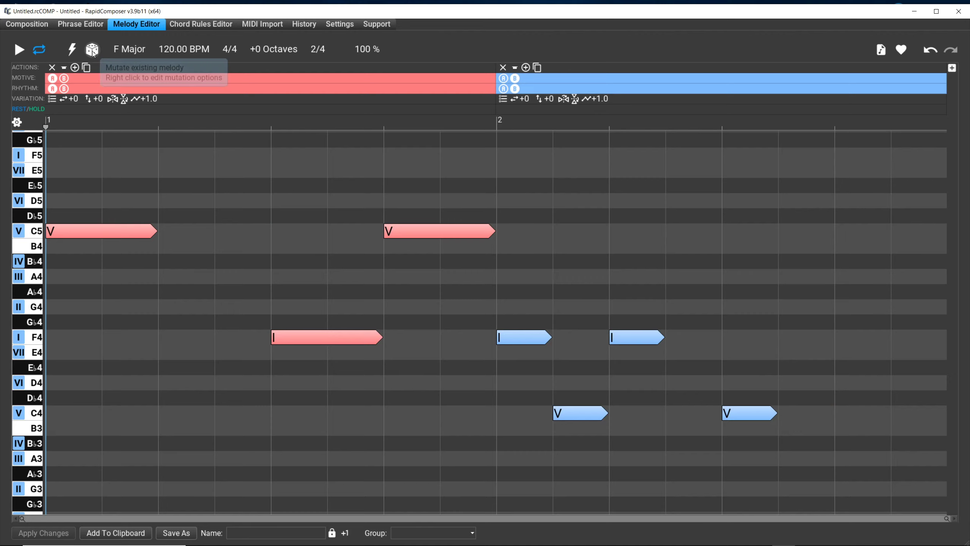
Step: Set rhythm mutation to One and mutate the melody eight times, altering one measure's rhythm at a time
mouse_move(92, 50)
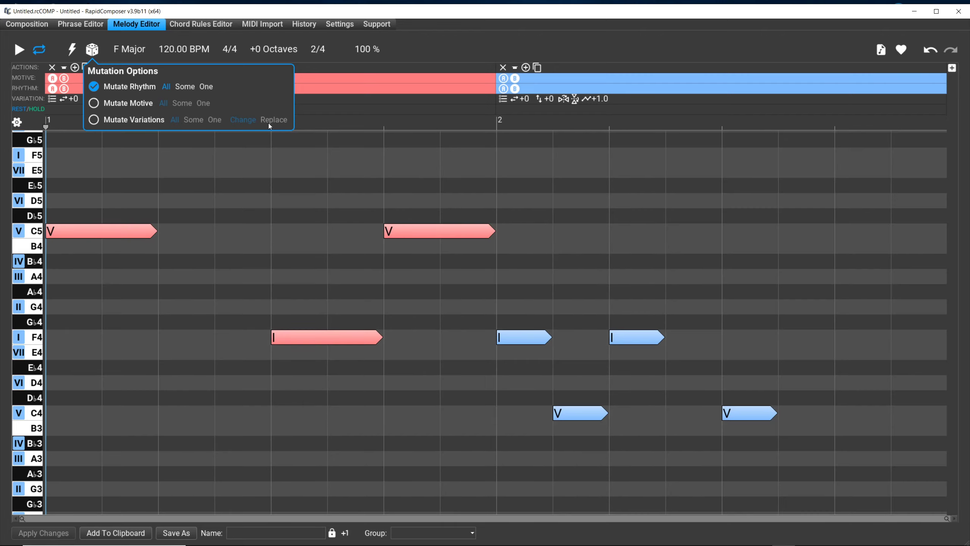
click(206, 87)
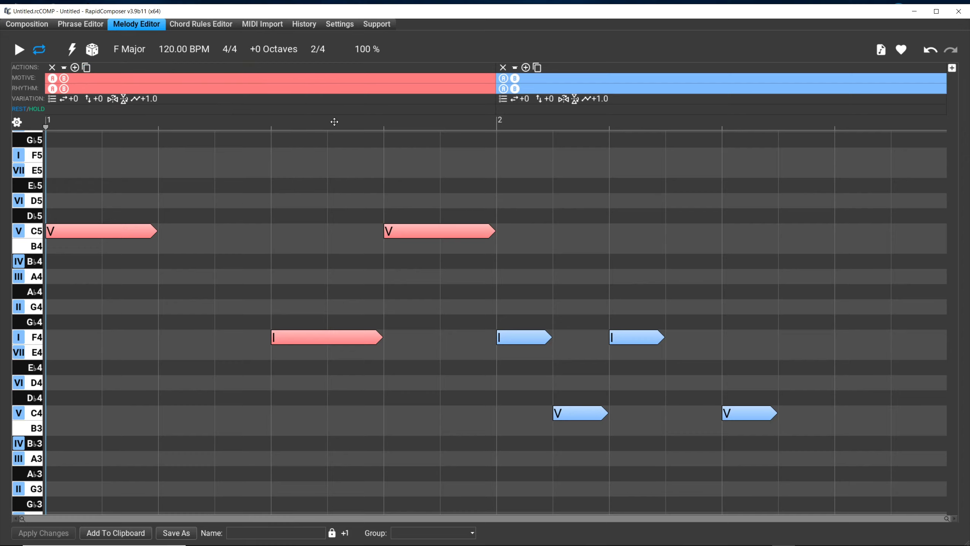
click(94, 54)
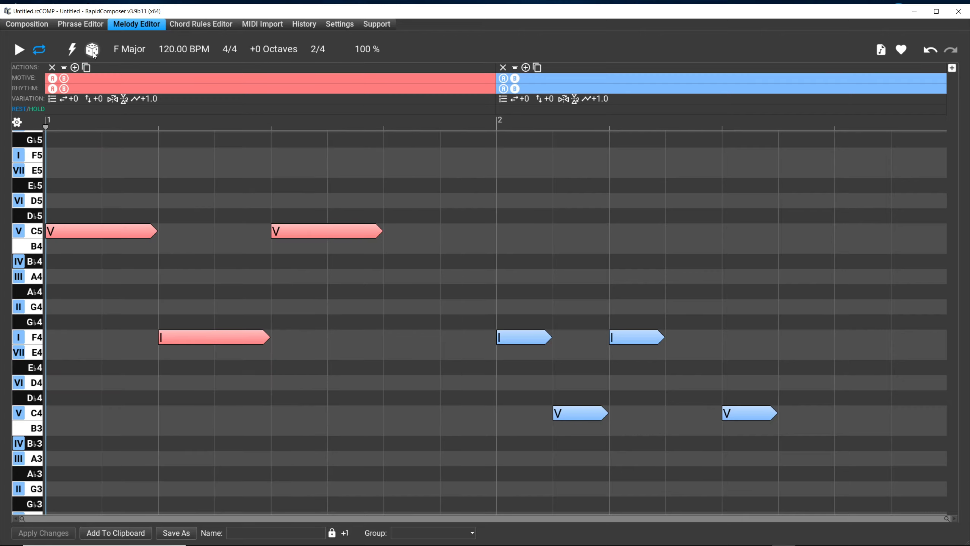
click(94, 54)
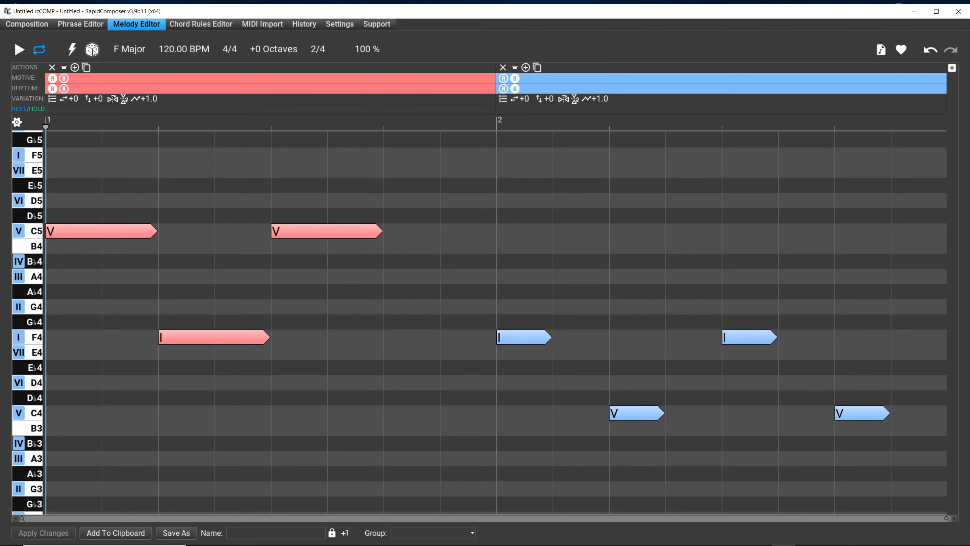
click(94, 52)
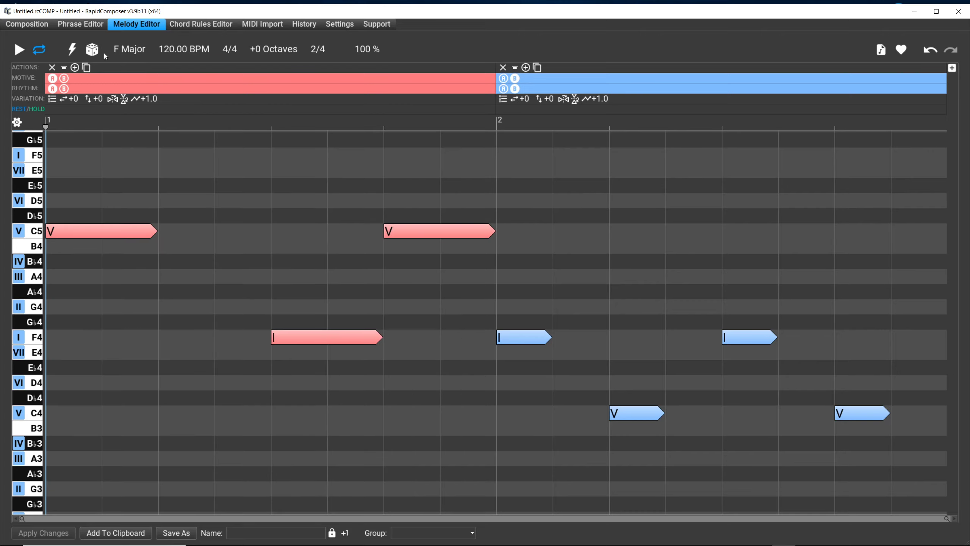
click(92, 53)
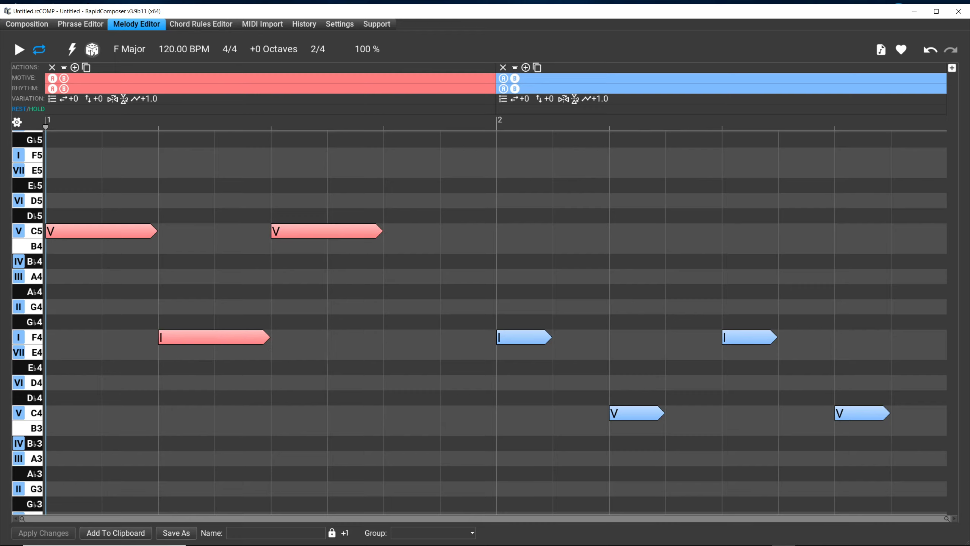
click(93, 53)
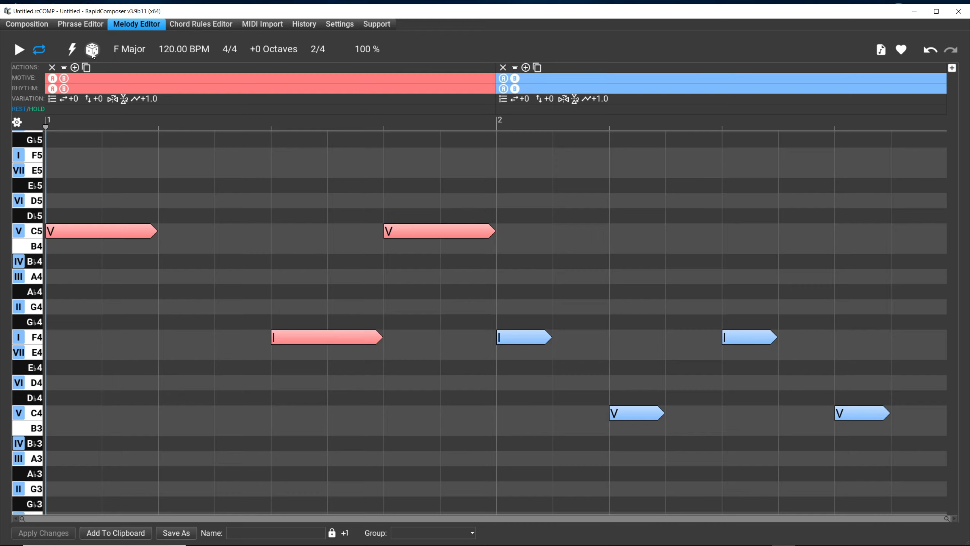
click(93, 53)
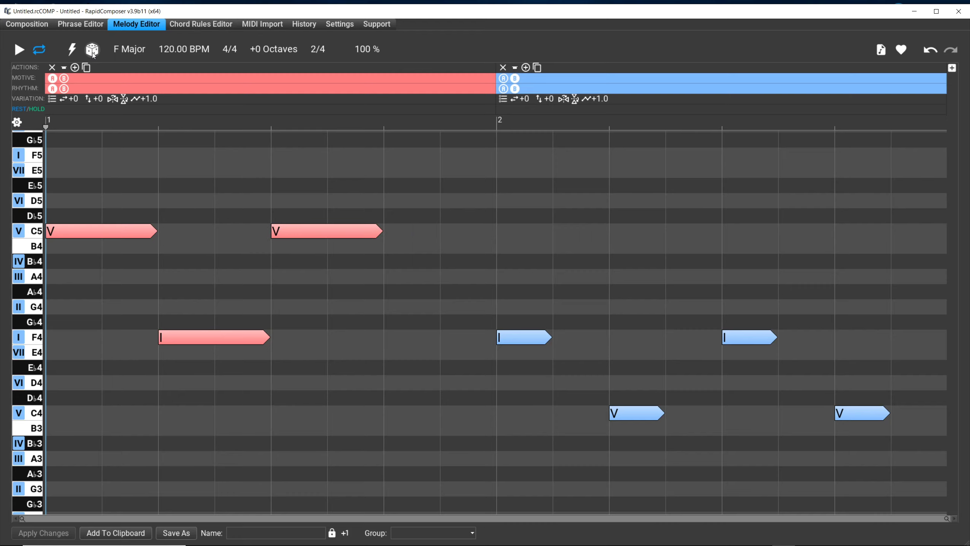
click(92, 53)
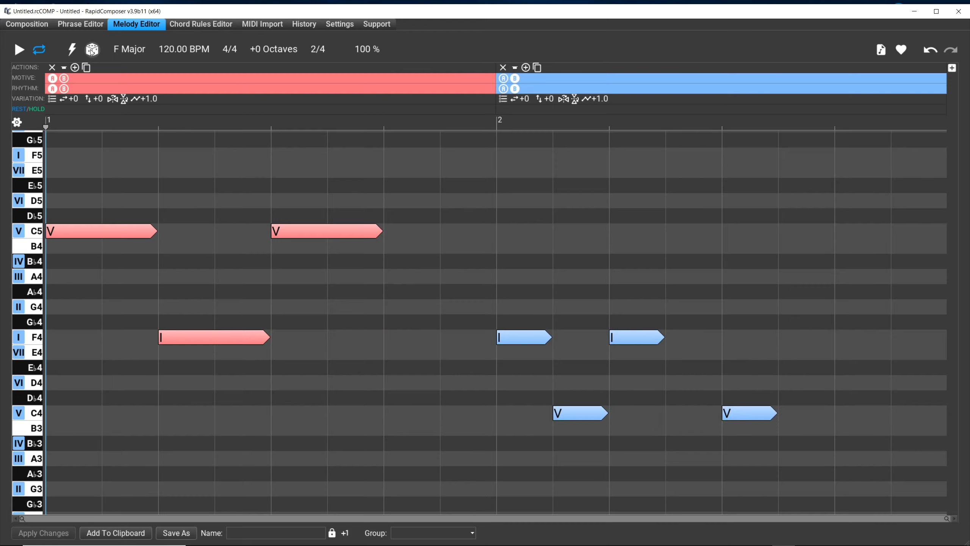
click(92, 49)
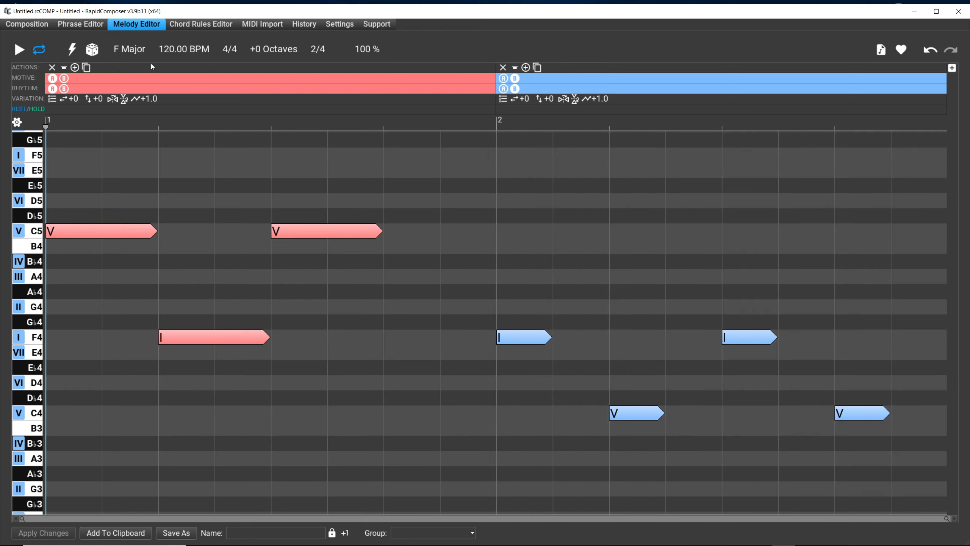
Step: Check the global melody generation options, then close them without changing anything
mouse_move(90, 51)
click(71, 50)
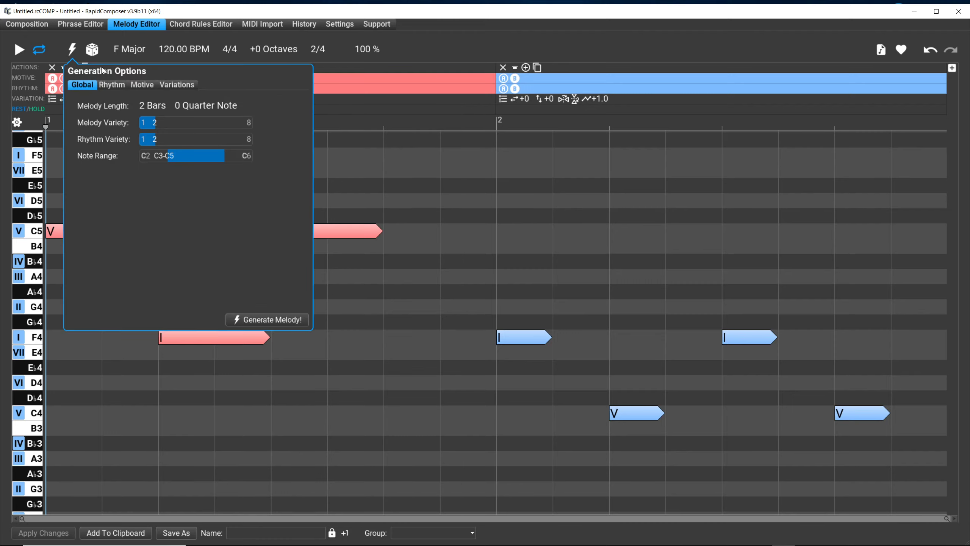
click(436, 56)
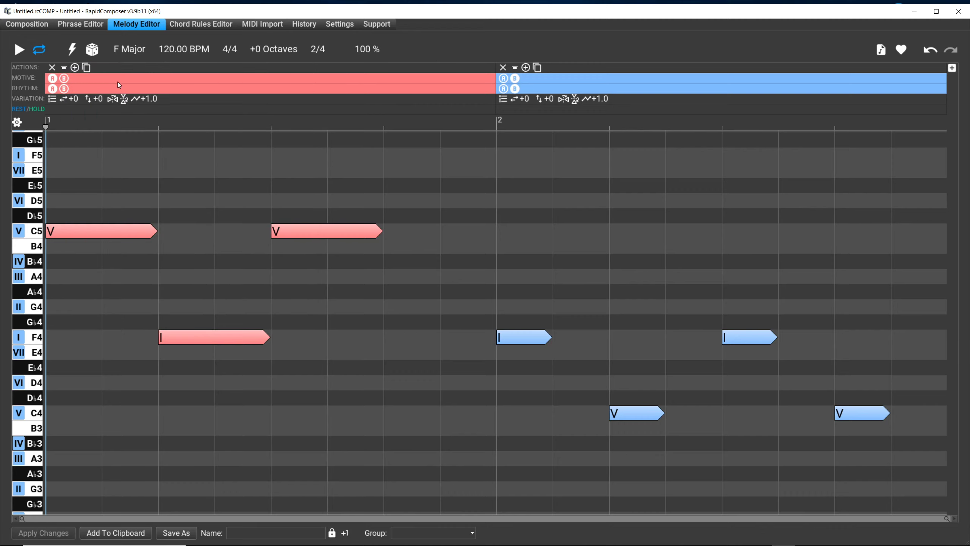
Step: Set rhythm mutation to All and mutate the two-bar melody about fifteen times in a row
mouse_move(90, 52)
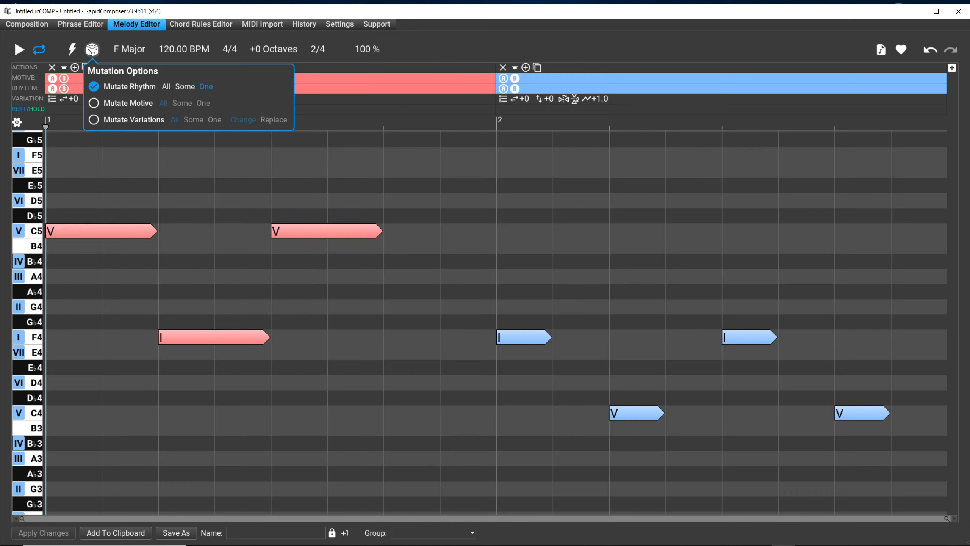
click(168, 86)
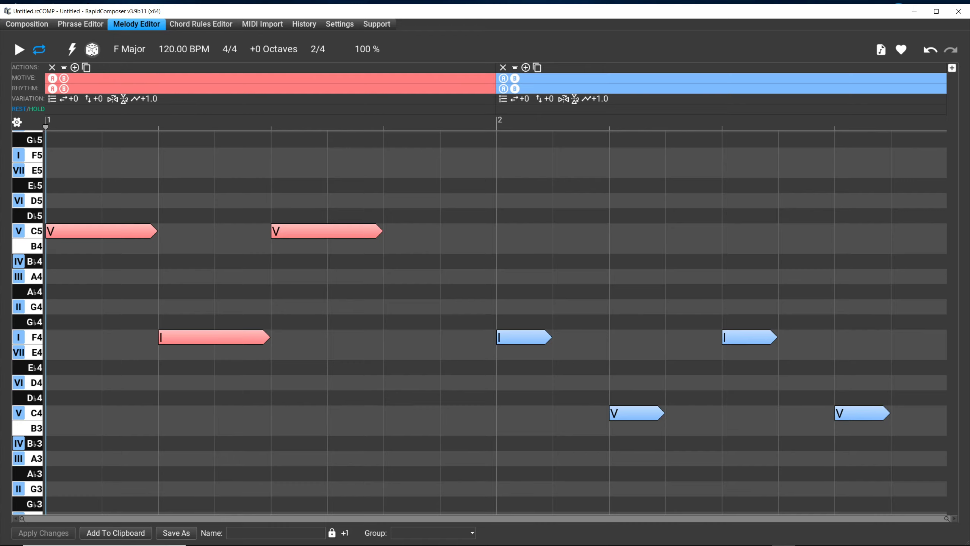
click(92, 52)
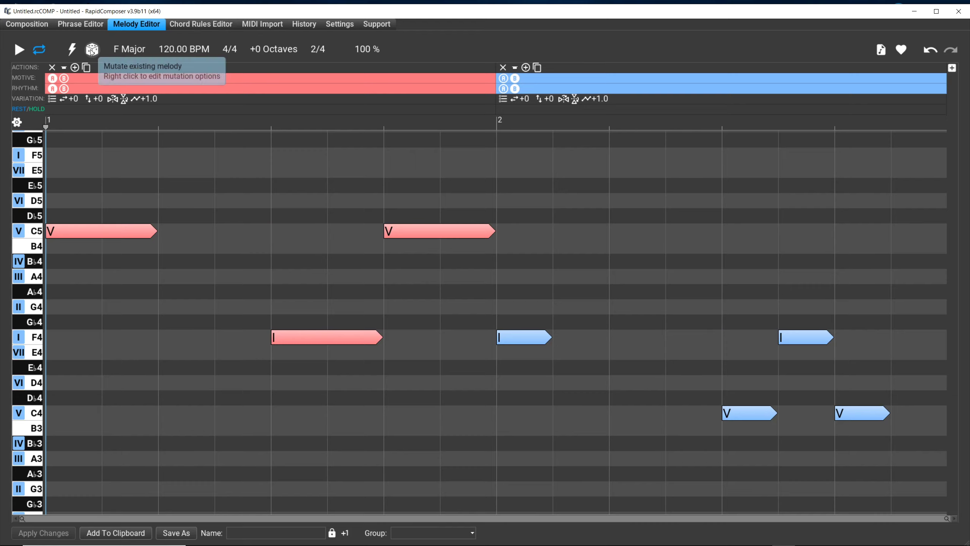
click(92, 49)
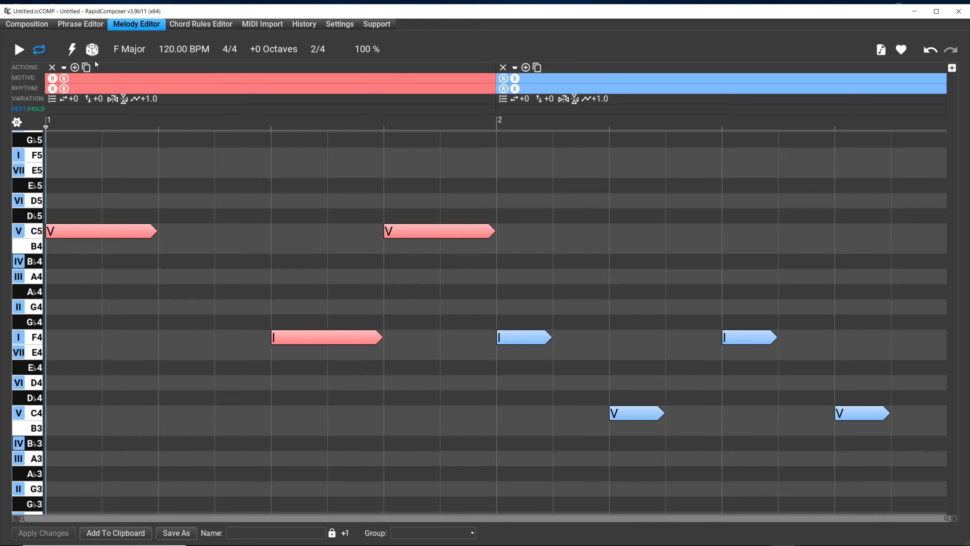
click(94, 56)
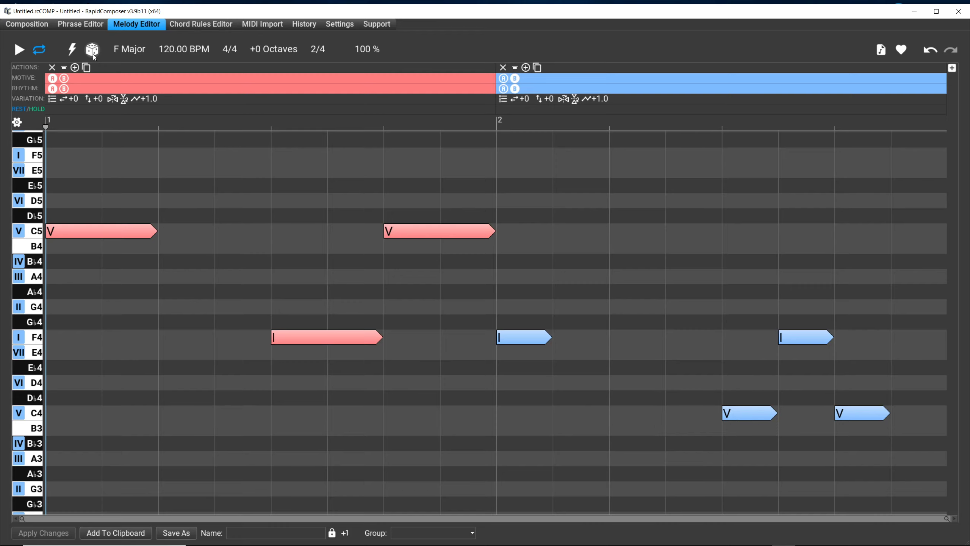
click(94, 55)
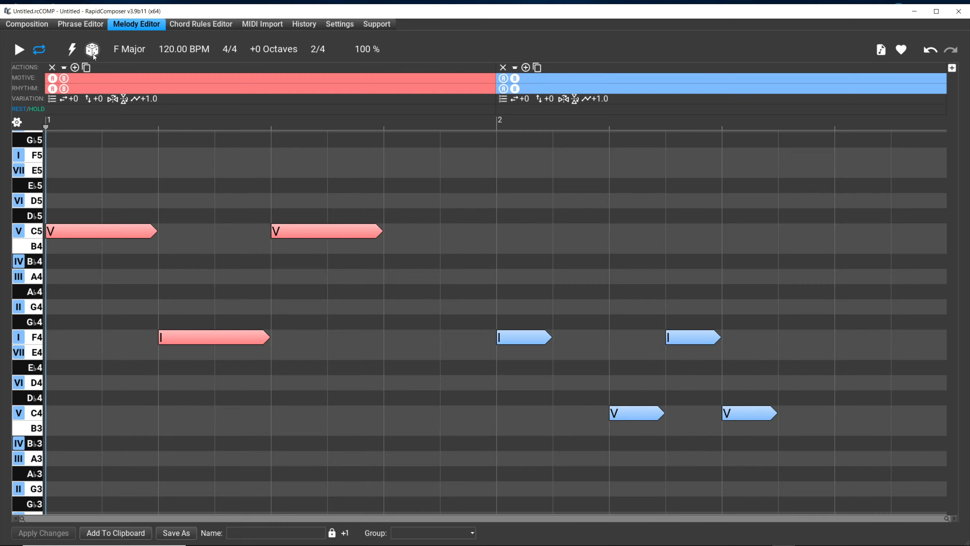
click(93, 54)
click(92, 54)
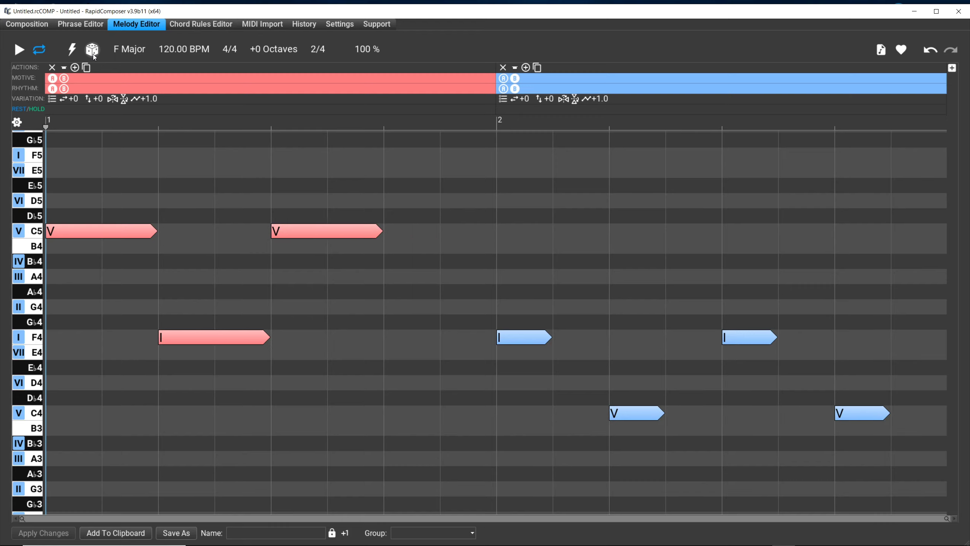
click(93, 54)
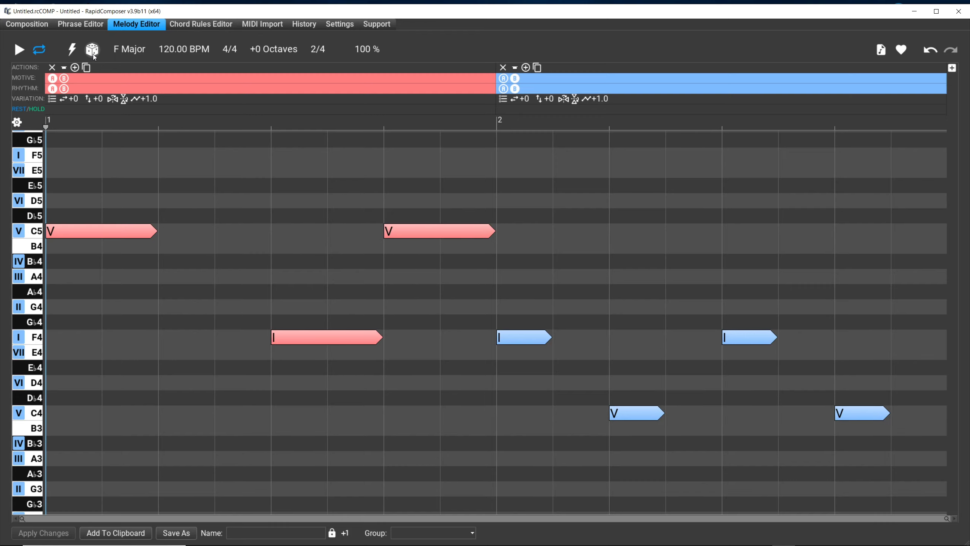
click(92, 54)
click(92, 54)
click(92, 53)
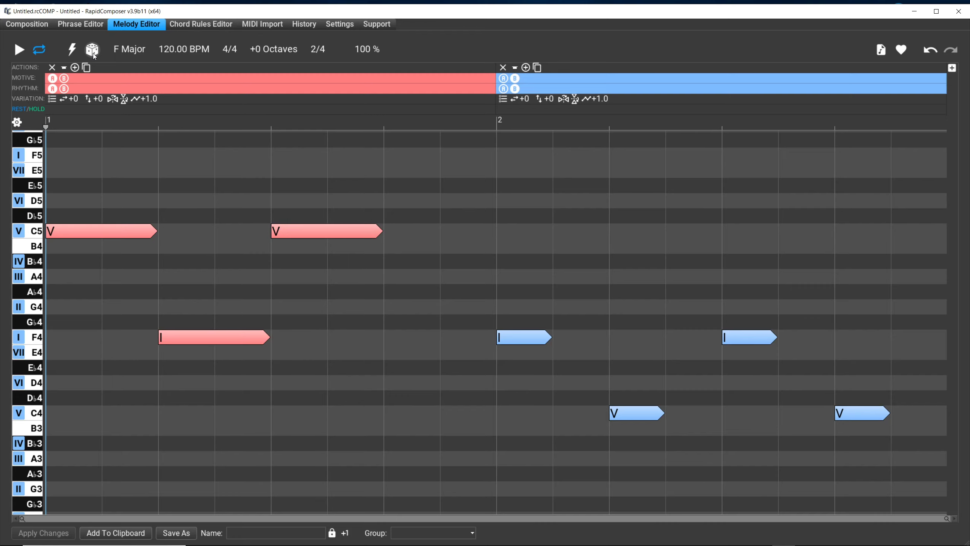
click(92, 53)
click(92, 53)
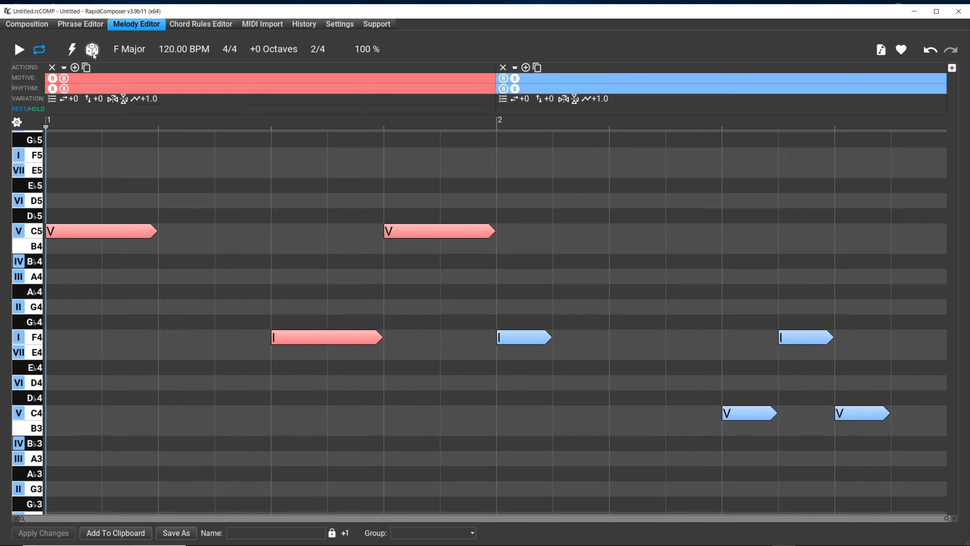
click(92, 53)
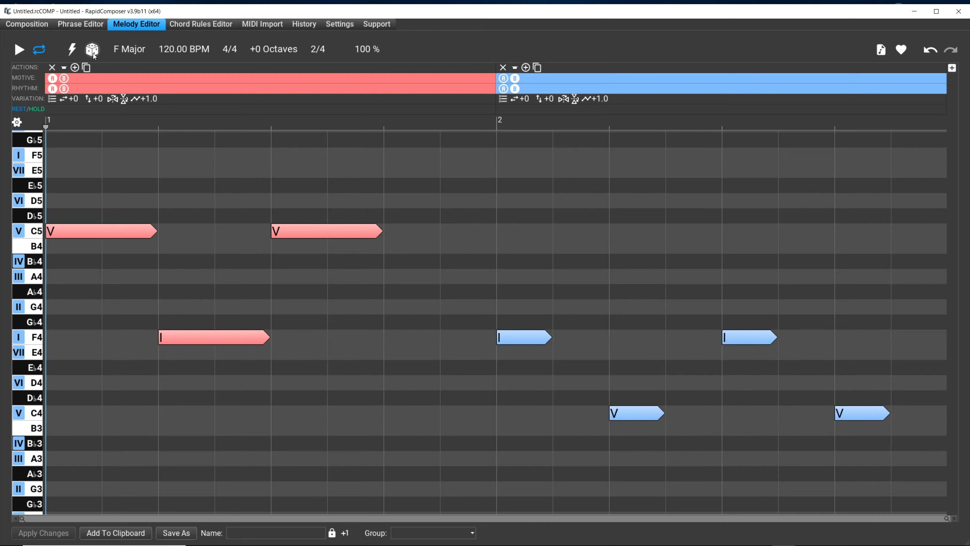
click(93, 53)
click(92, 53)
Step: Set rhythm mutation to One and mutate the two-bar melody four times, rechecking the mutation options between mutations
mouse_move(92, 53)
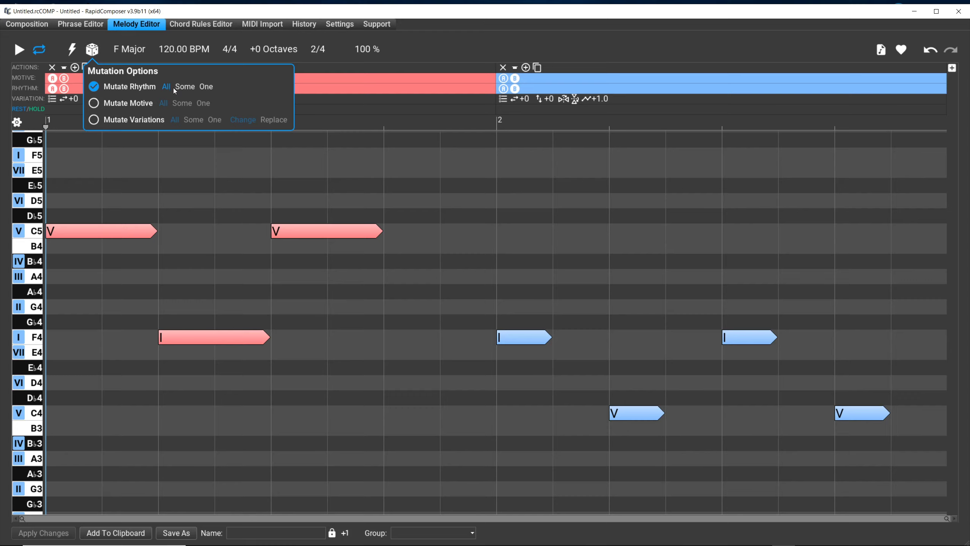
click(206, 87)
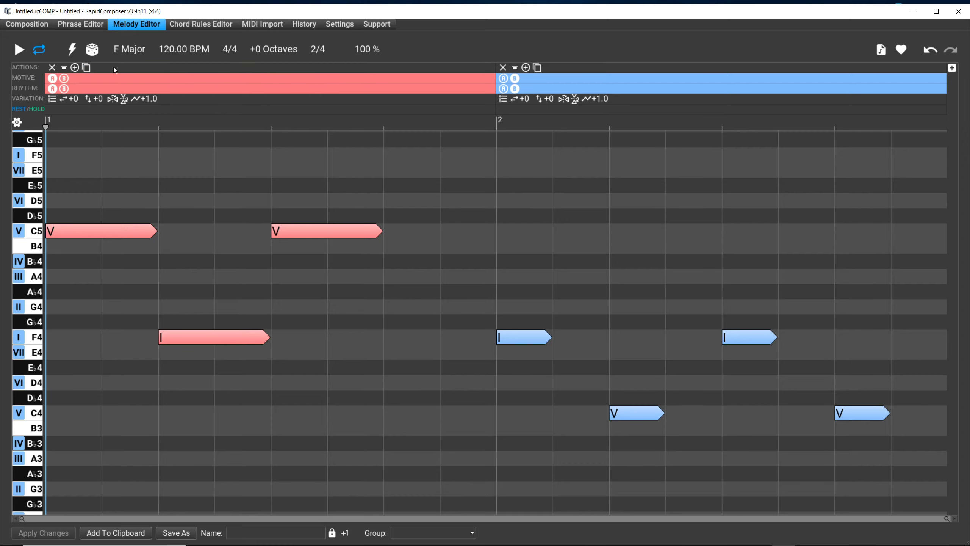
click(92, 51)
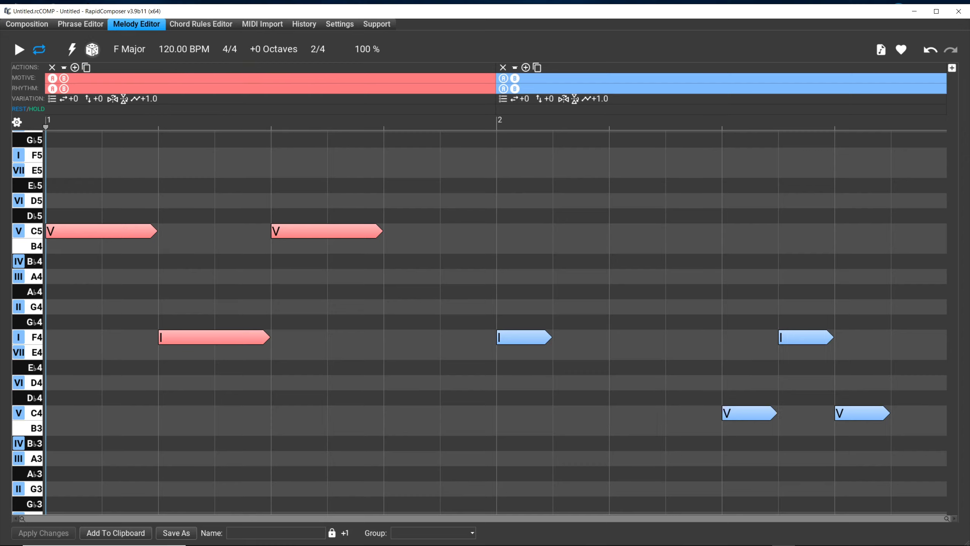
mouse_move(92, 56)
click(95, 52)
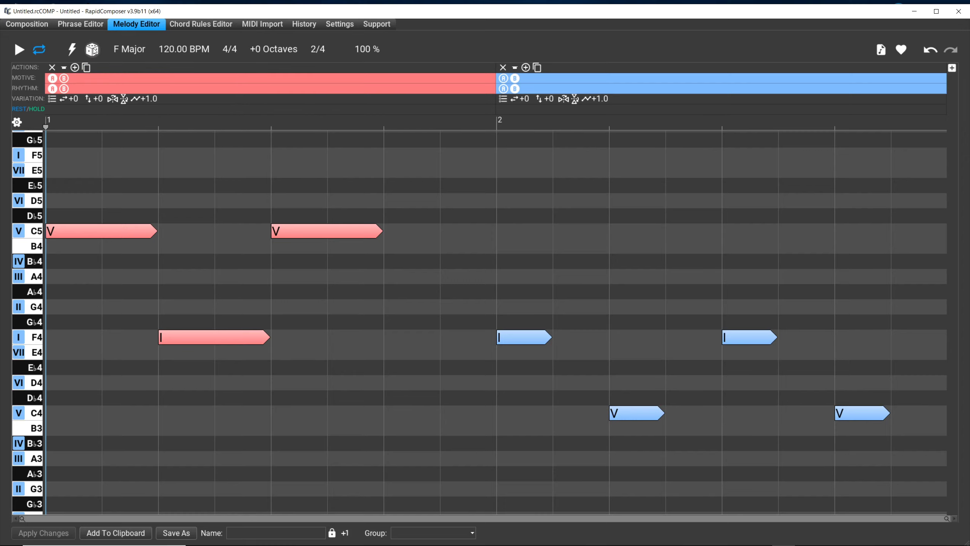
mouse_move(96, 51)
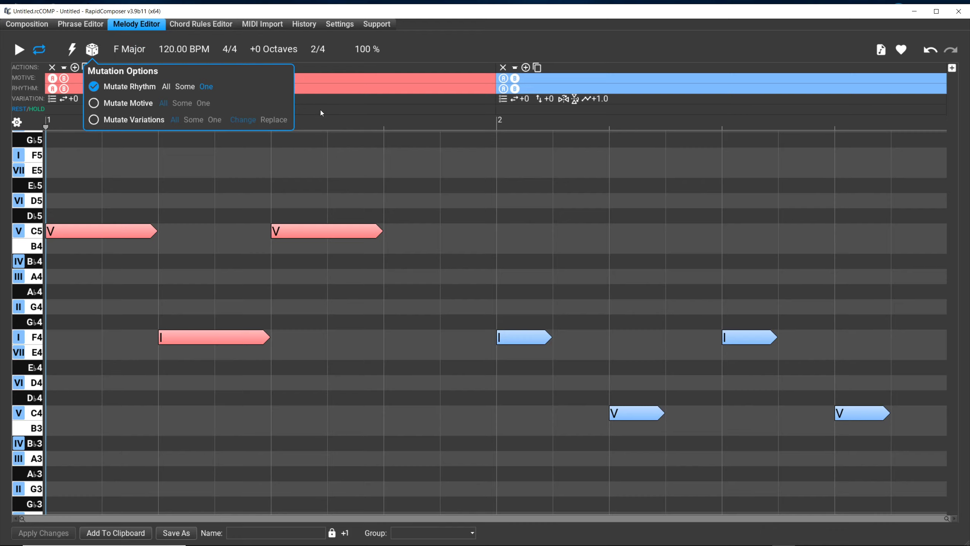
click(92, 52)
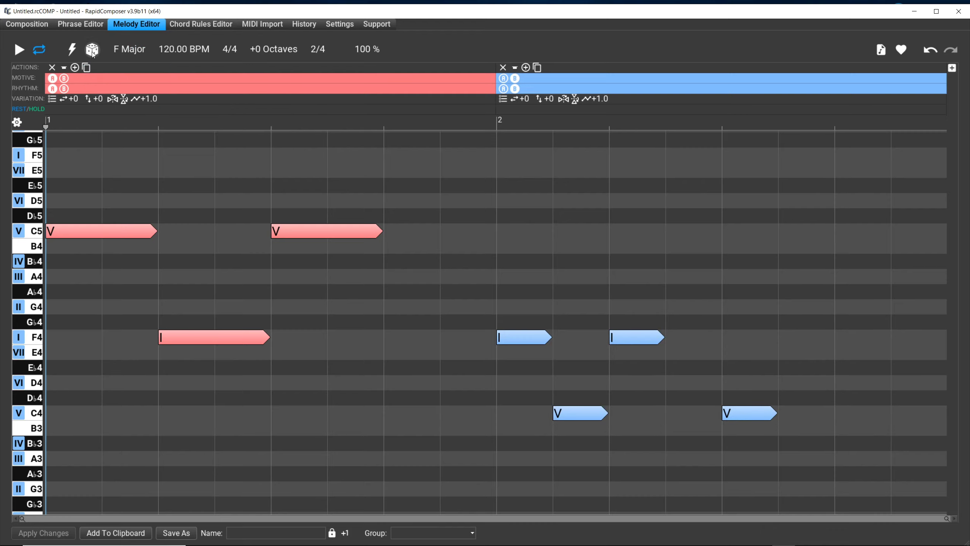
mouse_move(96, 52)
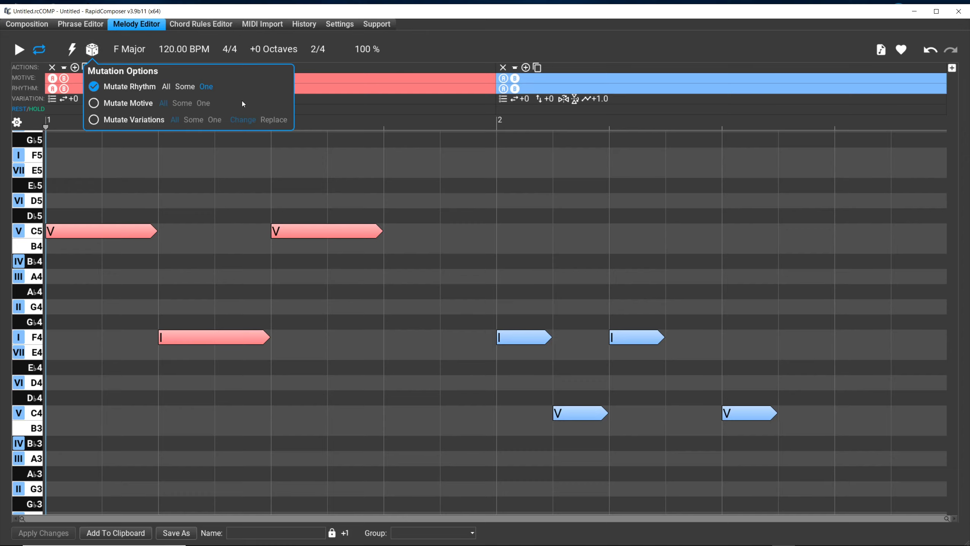
click(91, 49)
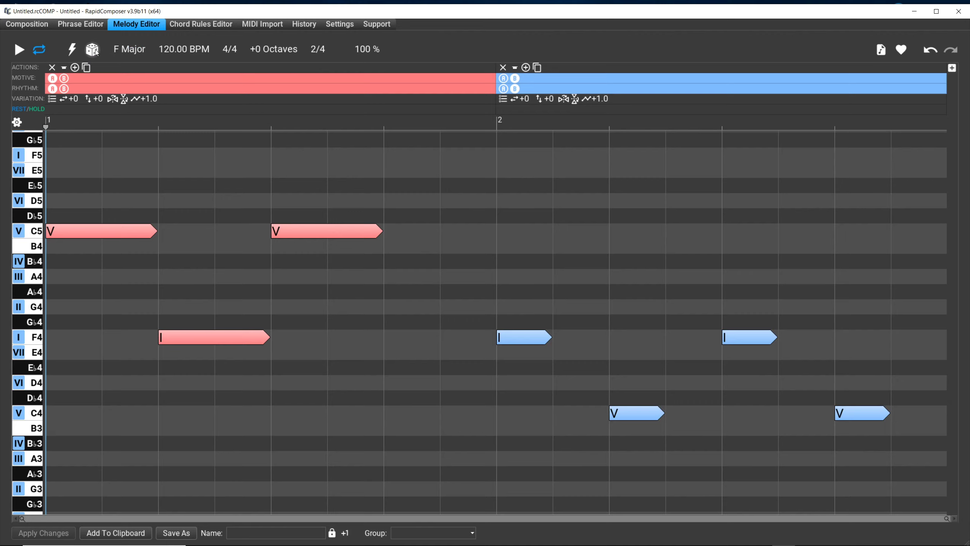
Step: Switch rhythm mutation back to All and mutate the rhythms of both bars about nine times
mouse_move(96, 52)
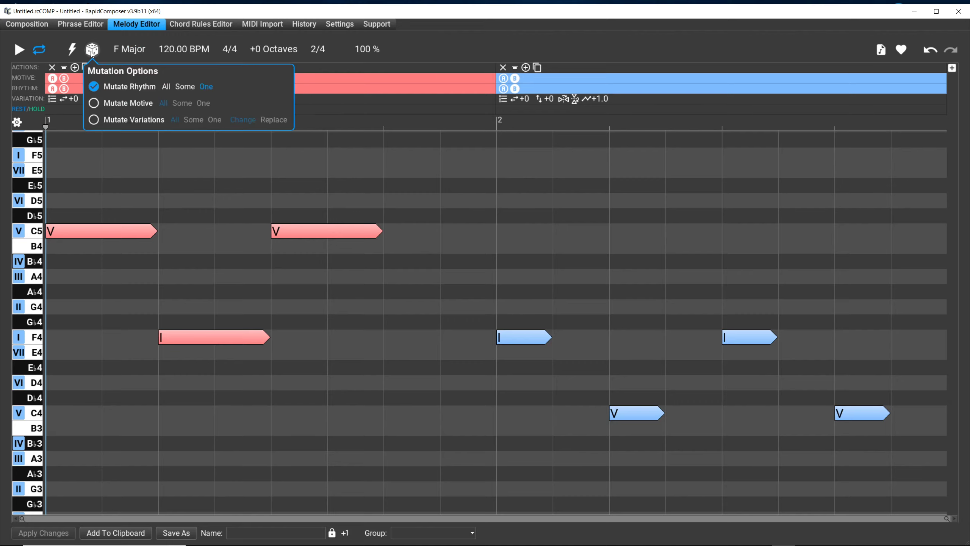
click(169, 88)
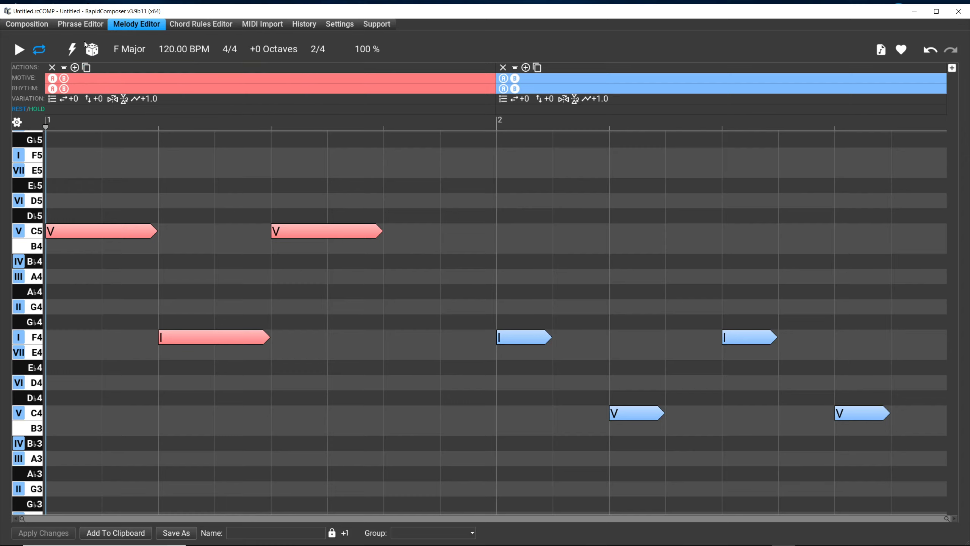
click(92, 49)
mouse_move(92, 49)
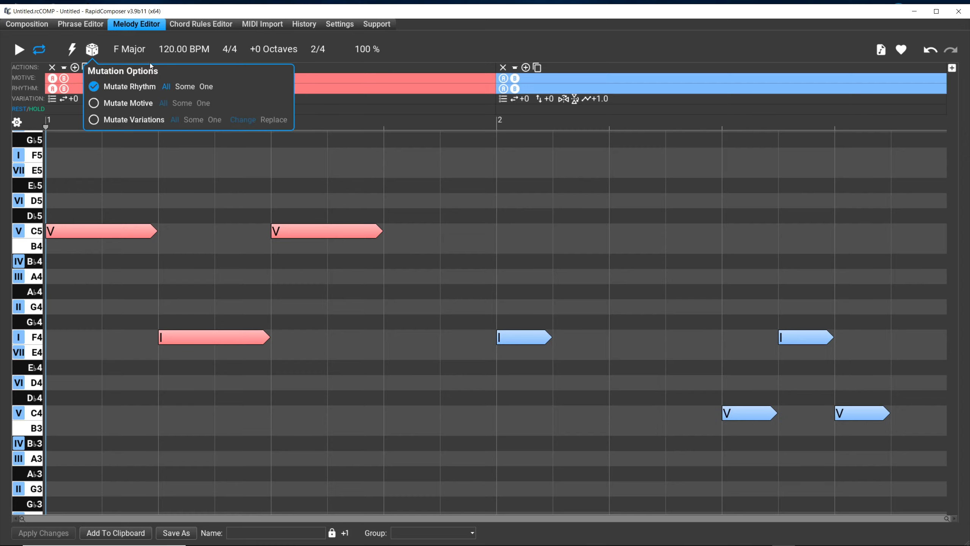
click(97, 54)
click(97, 54)
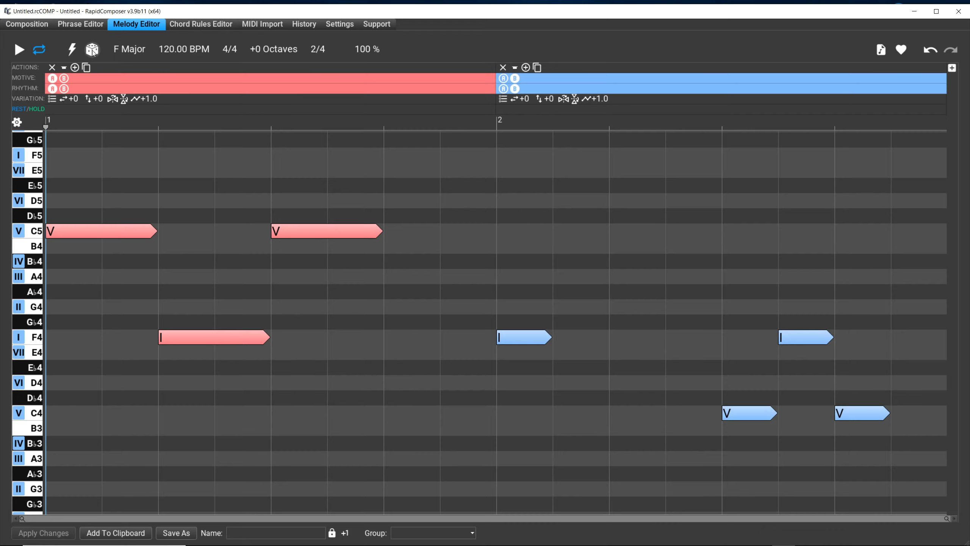
click(94, 54)
click(94, 54)
click(94, 54)
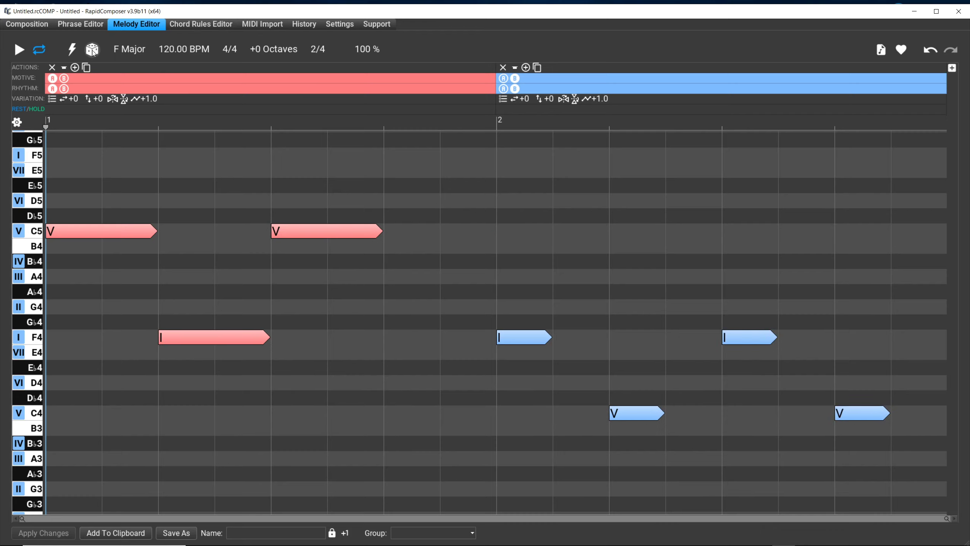
click(94, 53)
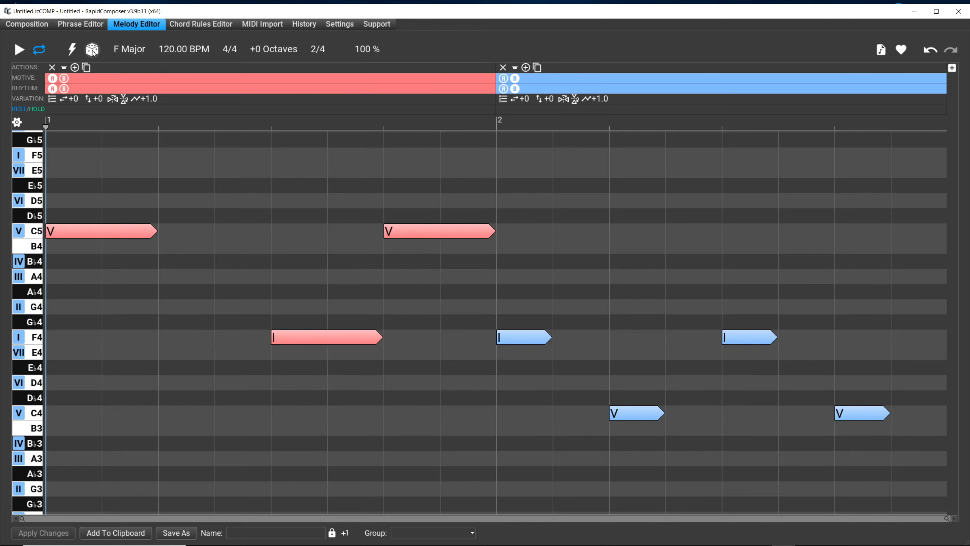
click(94, 53)
mouse_move(94, 53)
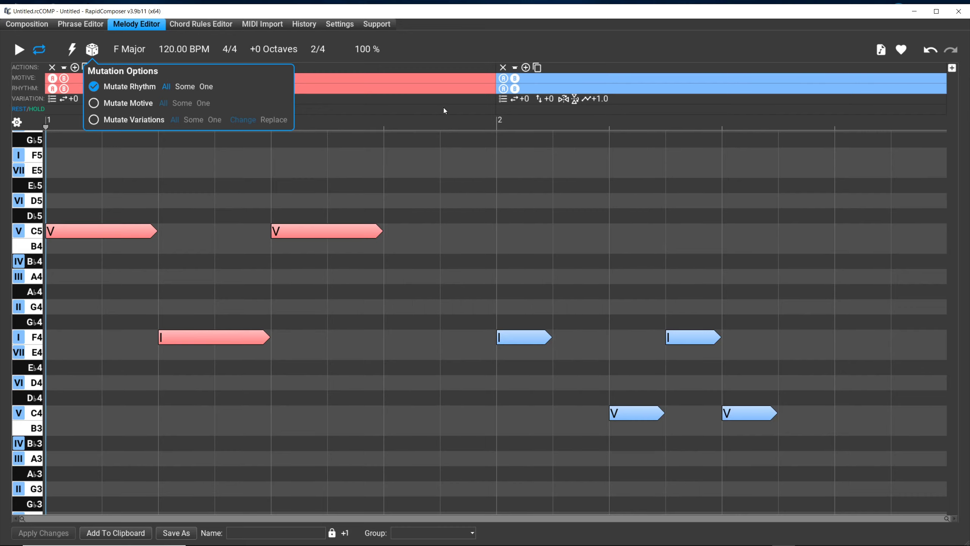
click(443, 107)
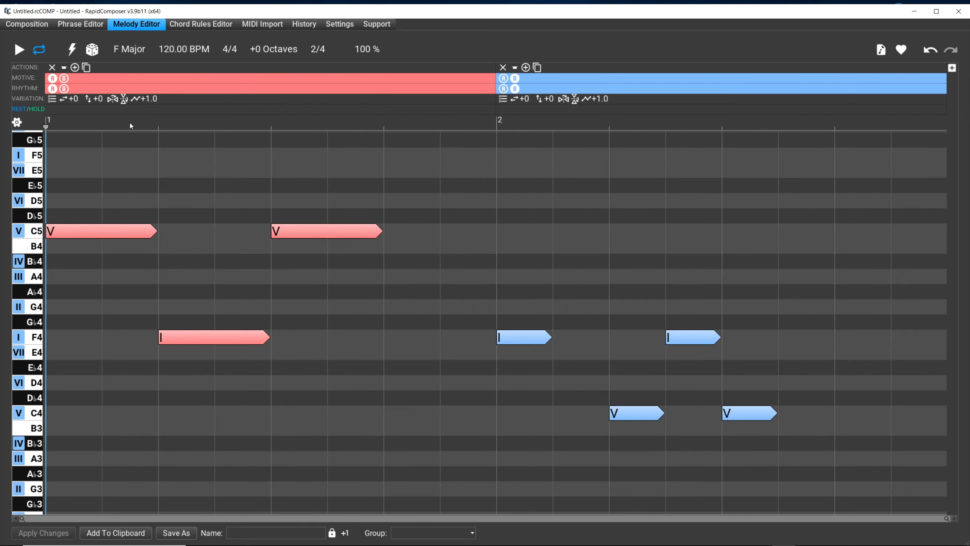
click(91, 50)
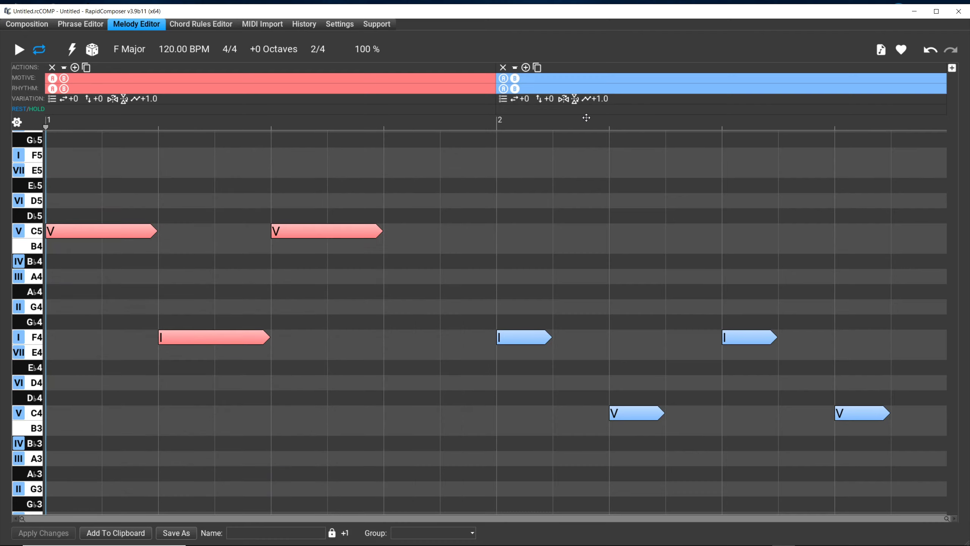
Step: Load the melody preset "4bar,modern,56-93den" and mutate all of its rhythms once
click(902, 49)
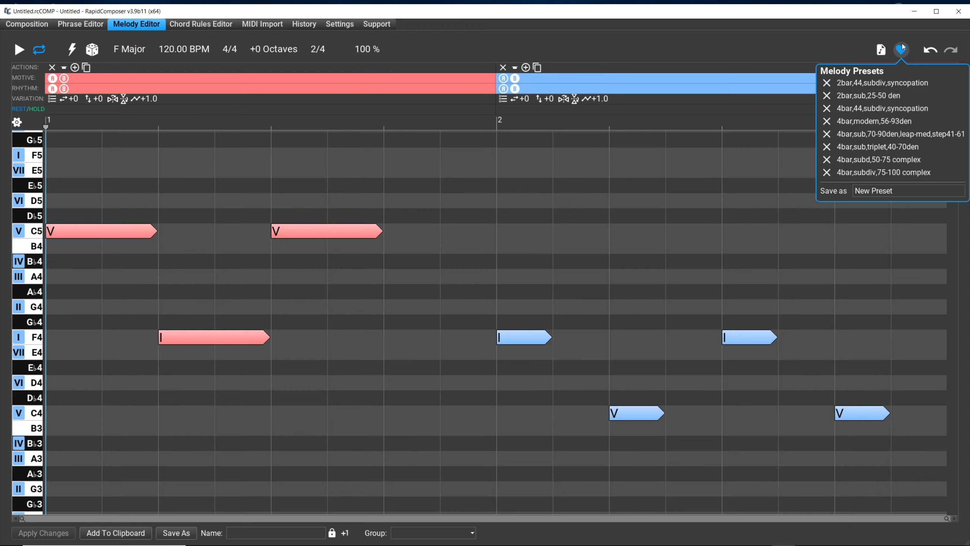
click(883, 122)
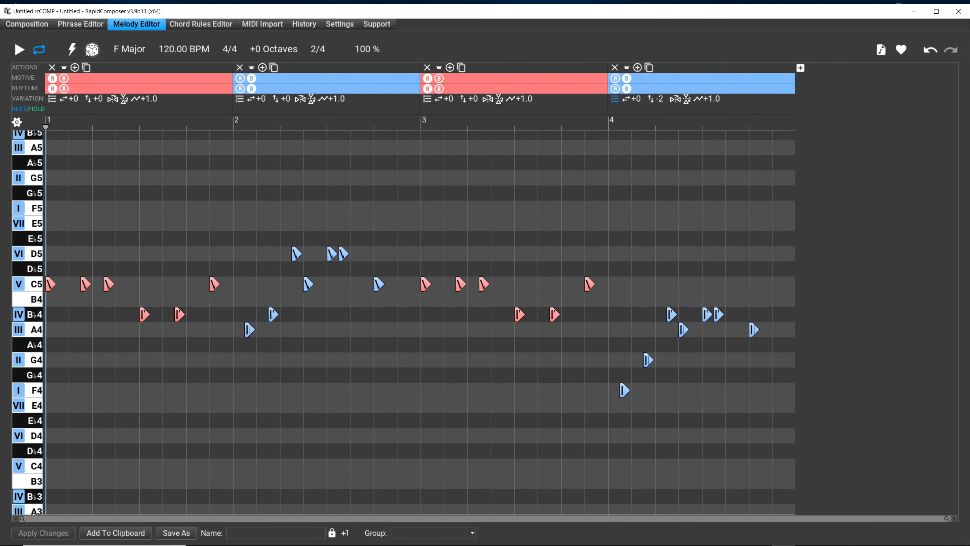
mouse_move(89, 53)
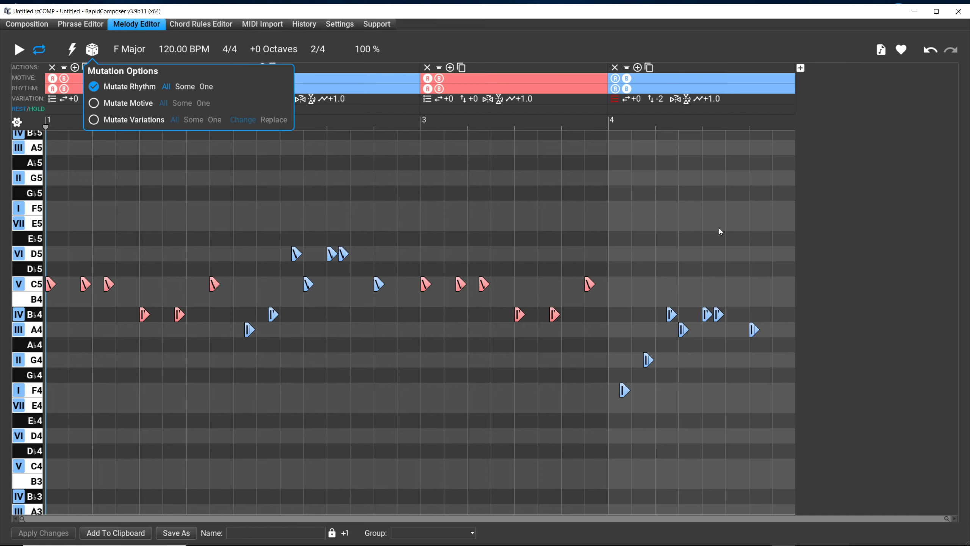
click(302, 116)
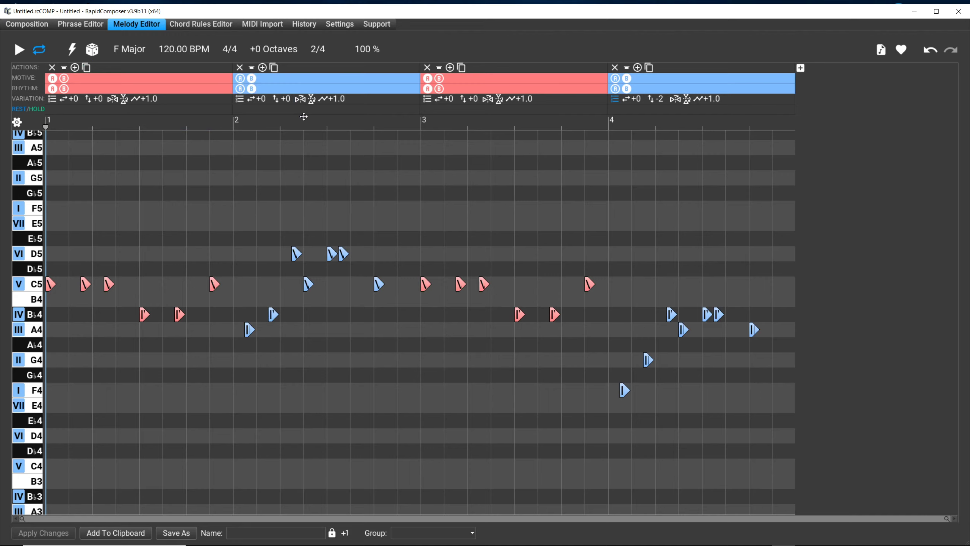
click(94, 53)
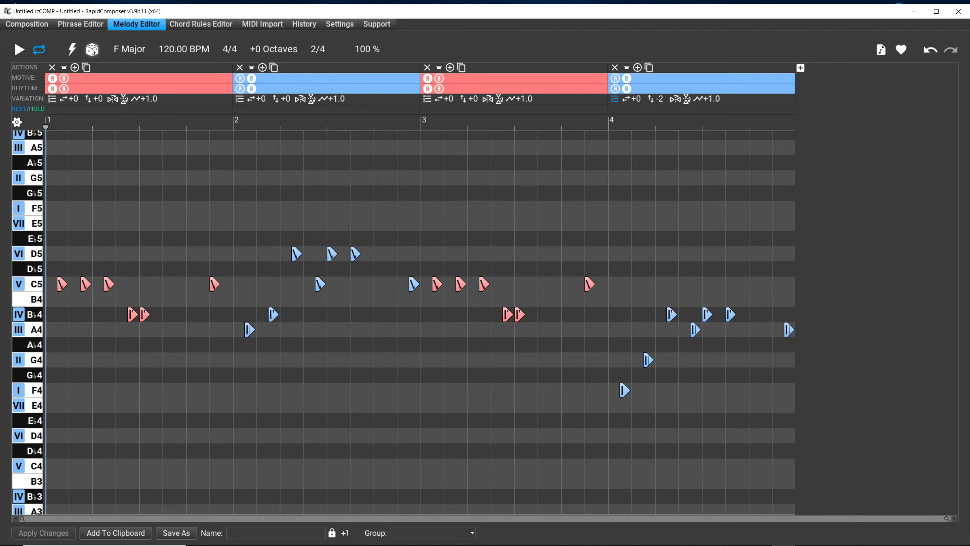
Step: Mutate all rhythms of the four-bar preset melody five more times
click(93, 52)
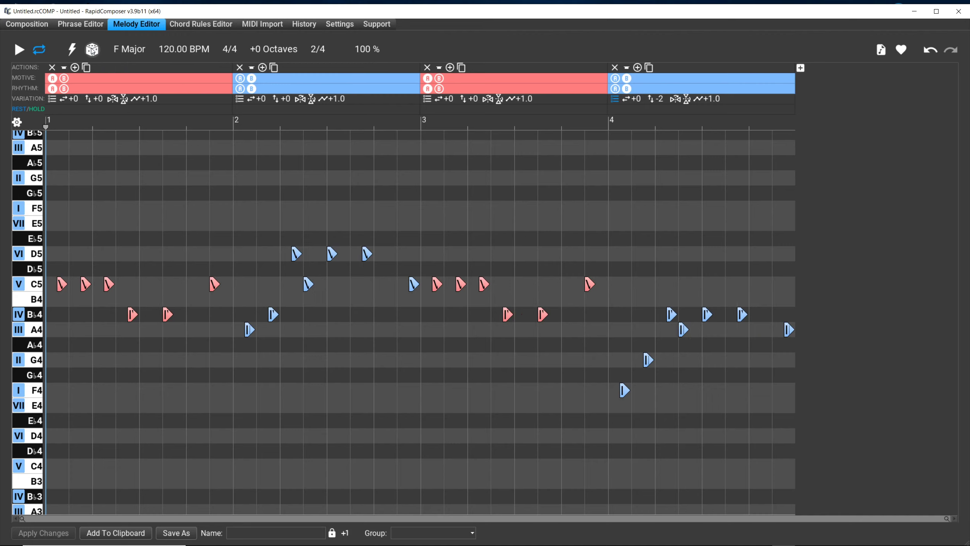
click(93, 51)
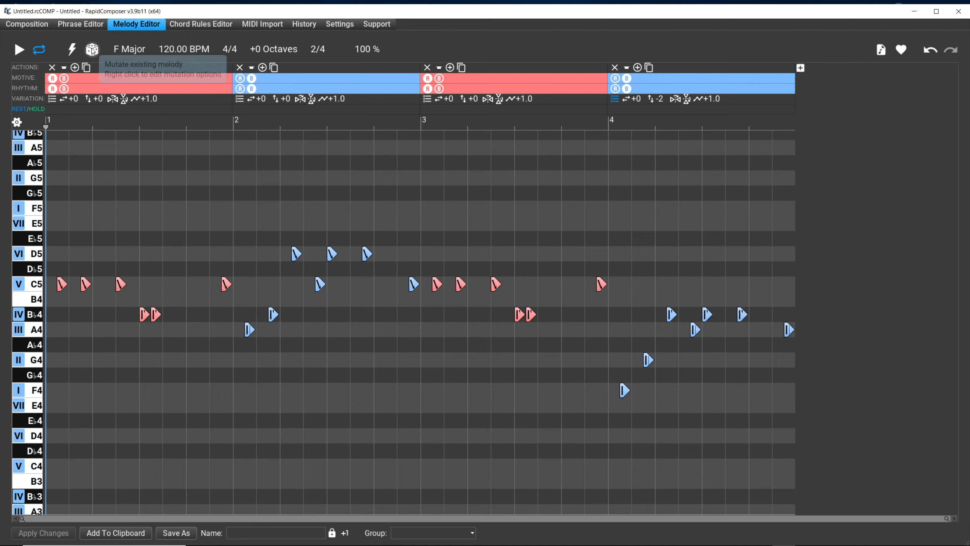
click(93, 51)
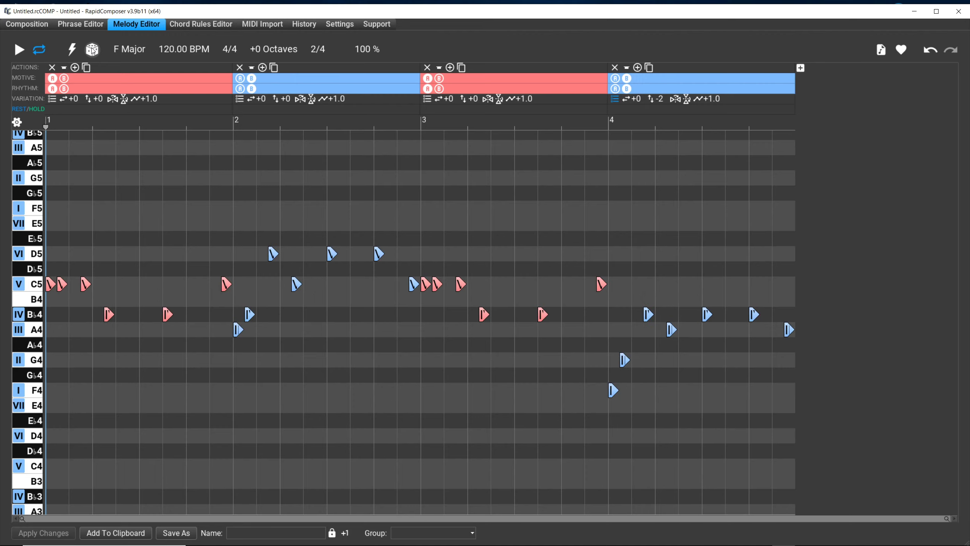
click(93, 51)
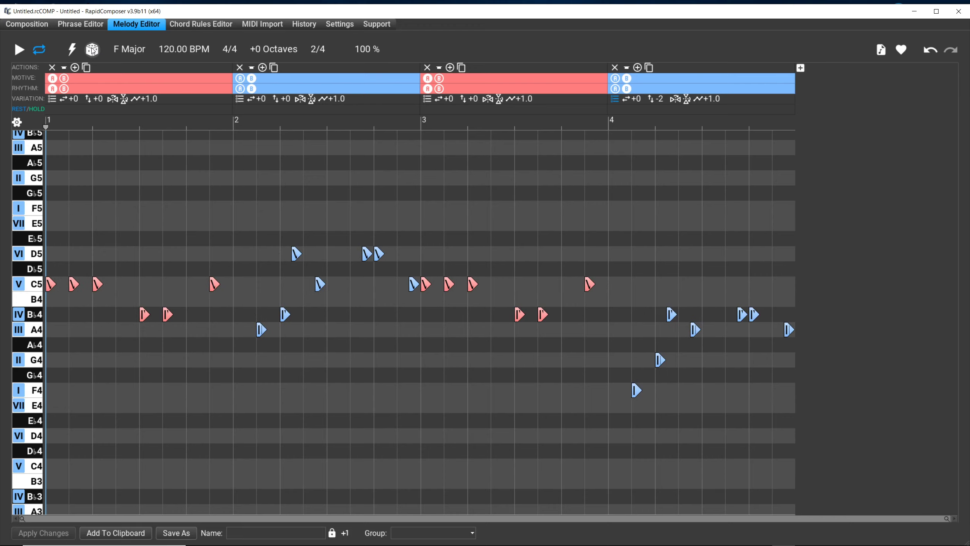
click(93, 51)
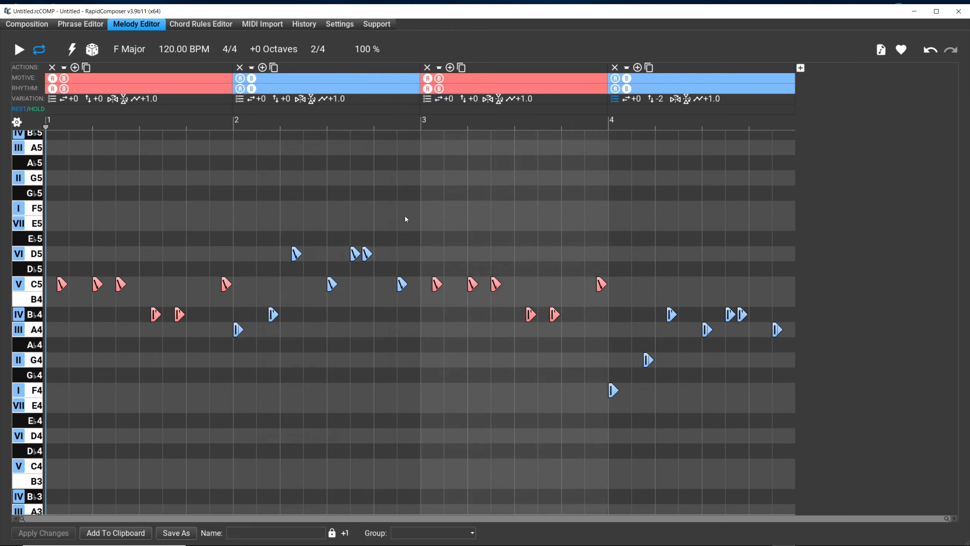
Step: Set rhythm mutation to One, mutate the four-bar preset melody seven times, and recheck the mutation options
right_click(94, 53)
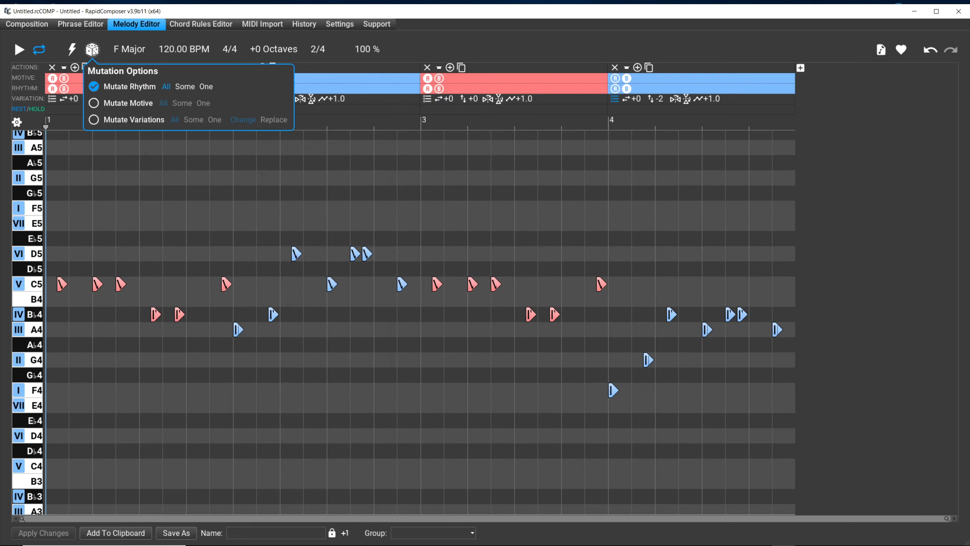
click(206, 87)
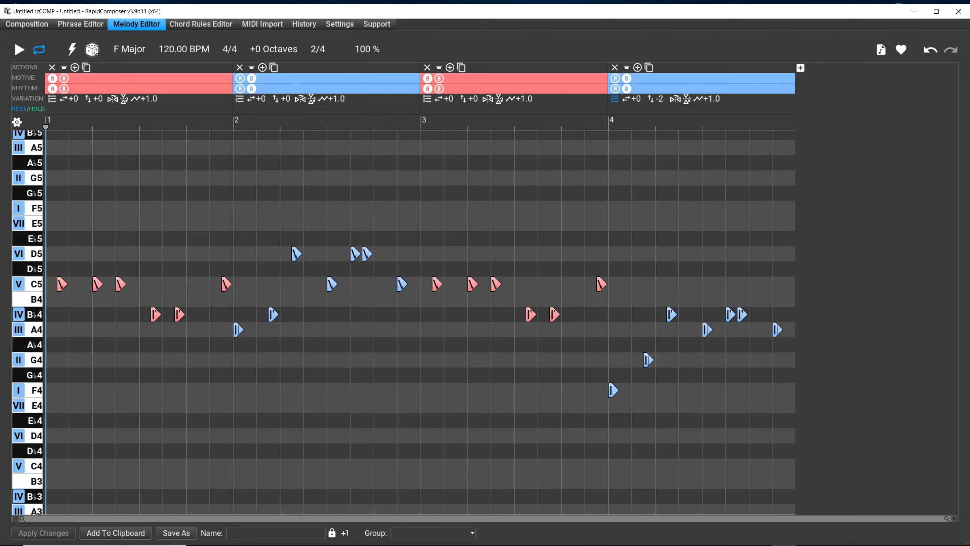
click(96, 50)
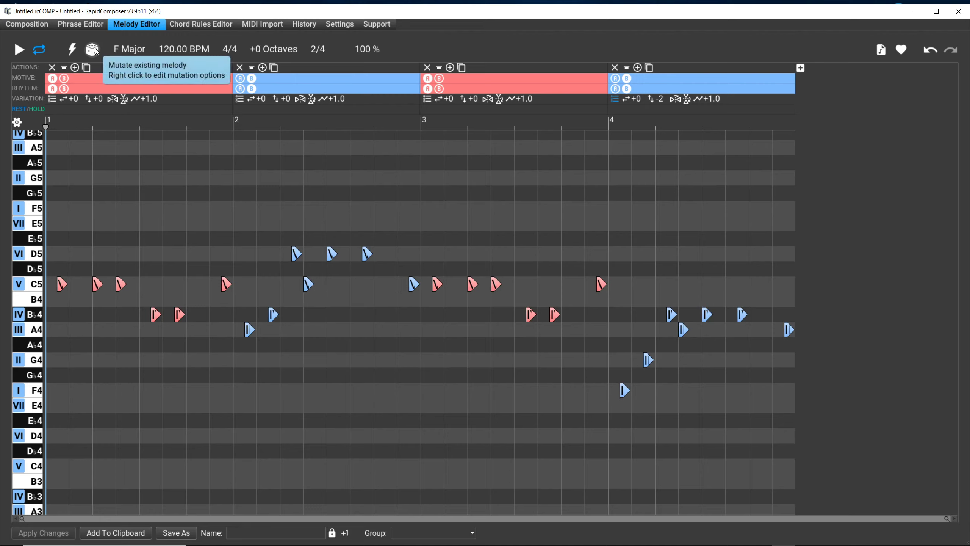
click(93, 53)
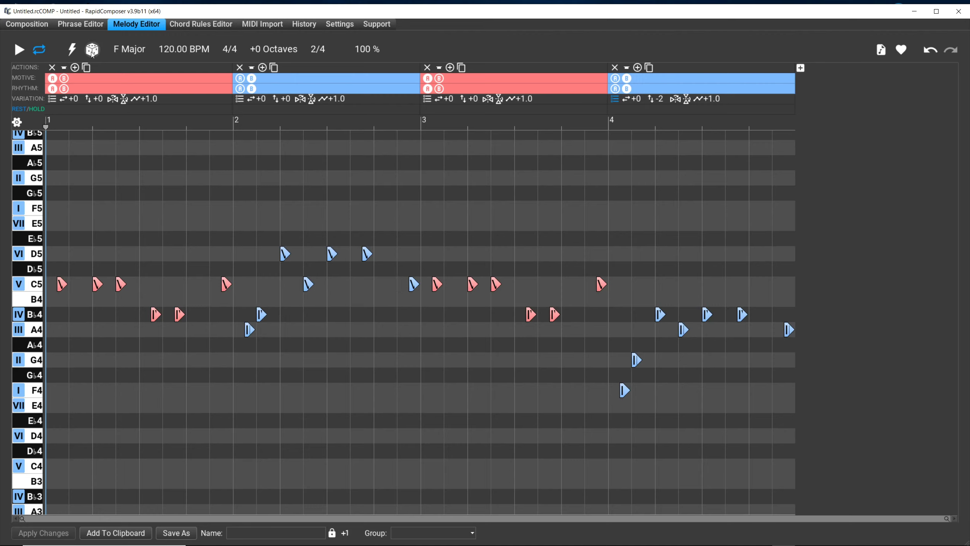
click(93, 54)
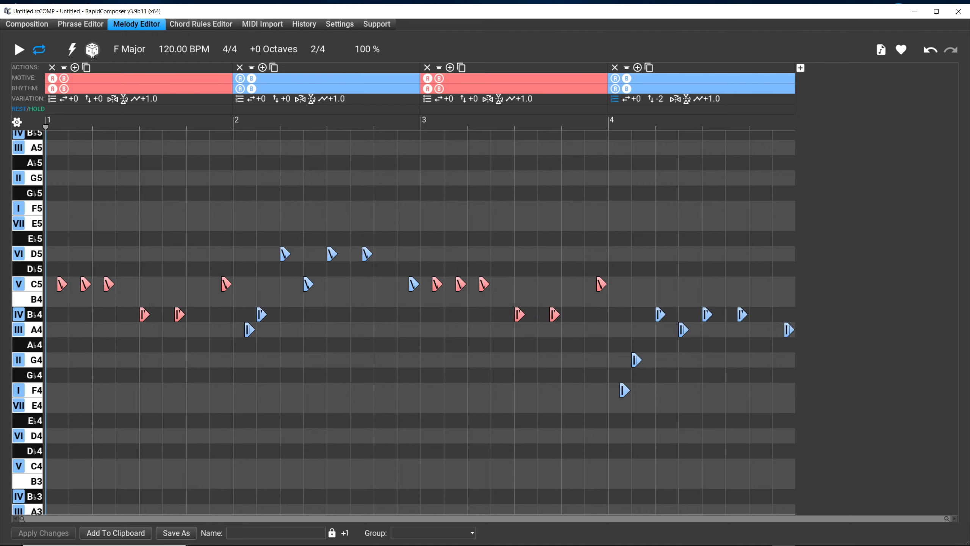
click(93, 54)
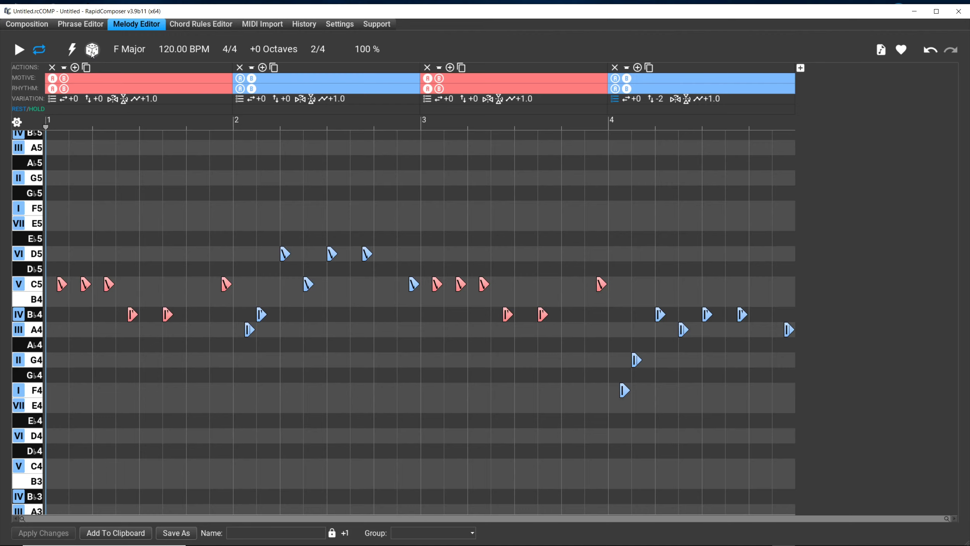
click(93, 53)
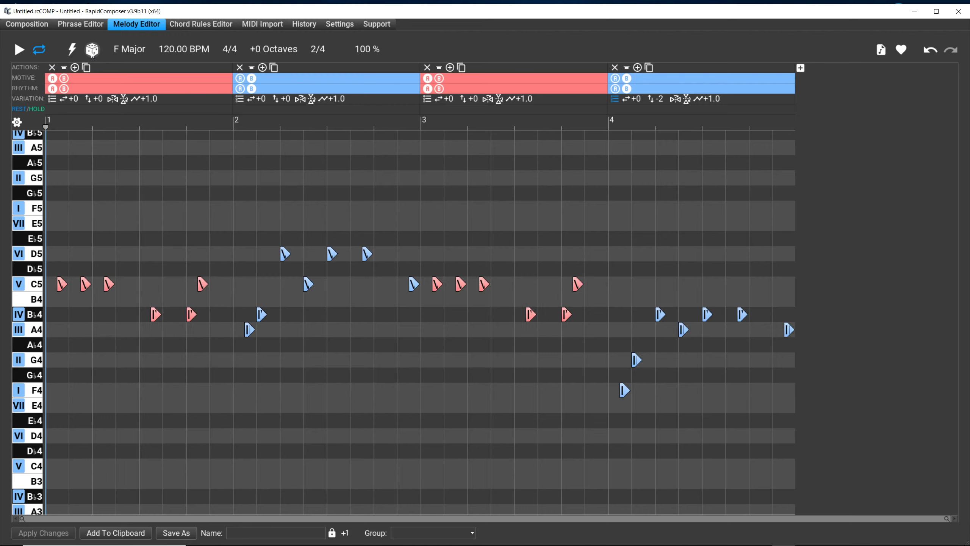
click(93, 53)
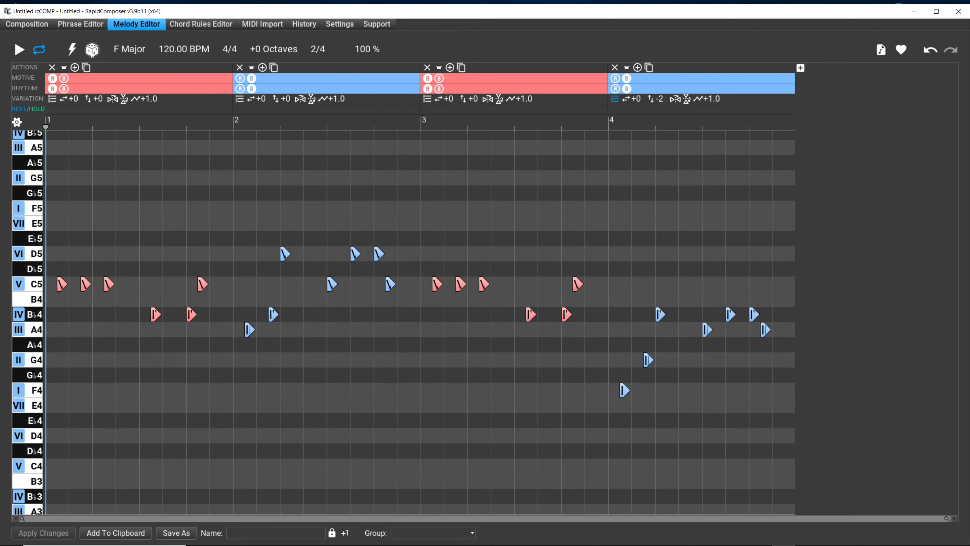
click(93, 53)
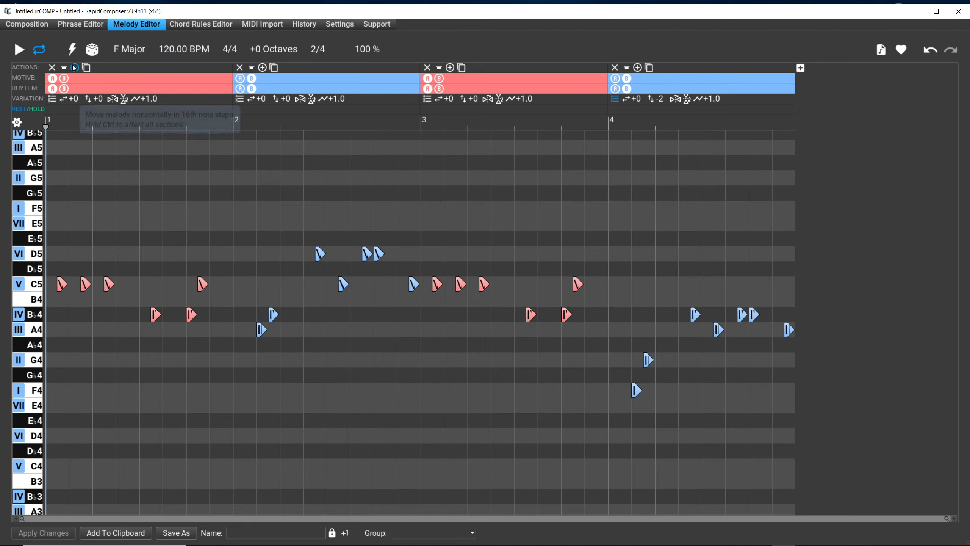
mouse_move(93, 55)
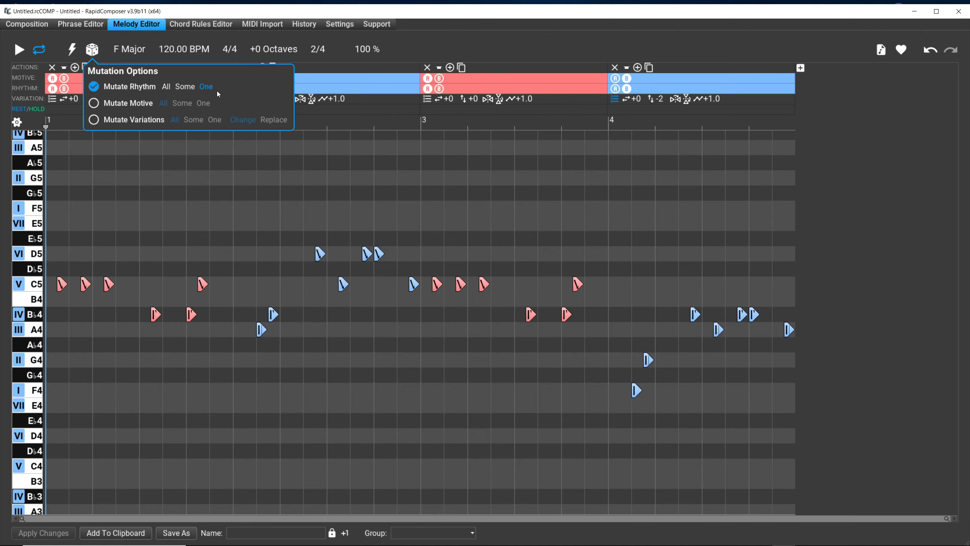
click(307, 119)
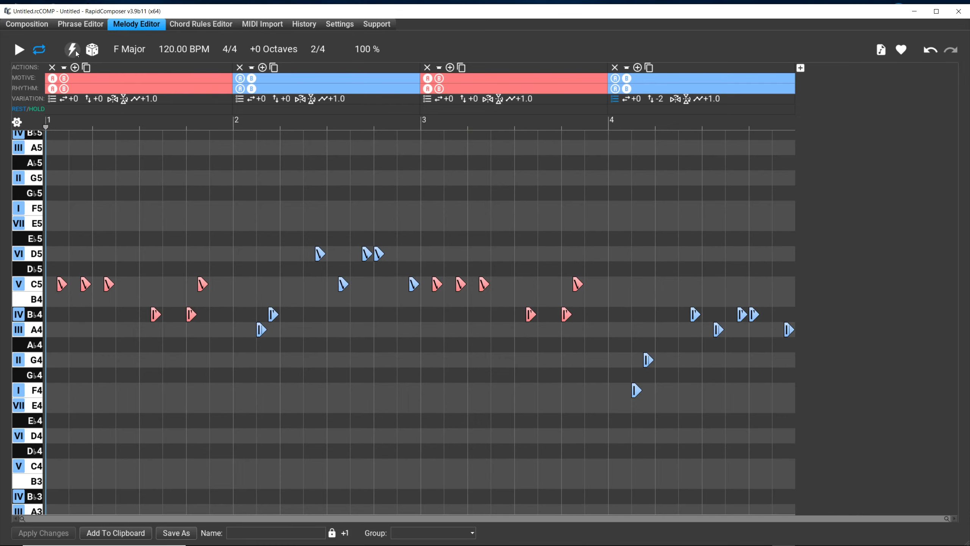
Step: Generate a new four-bar melody with Melody Variety 4 and Rhythm Variety 4
click(72, 50)
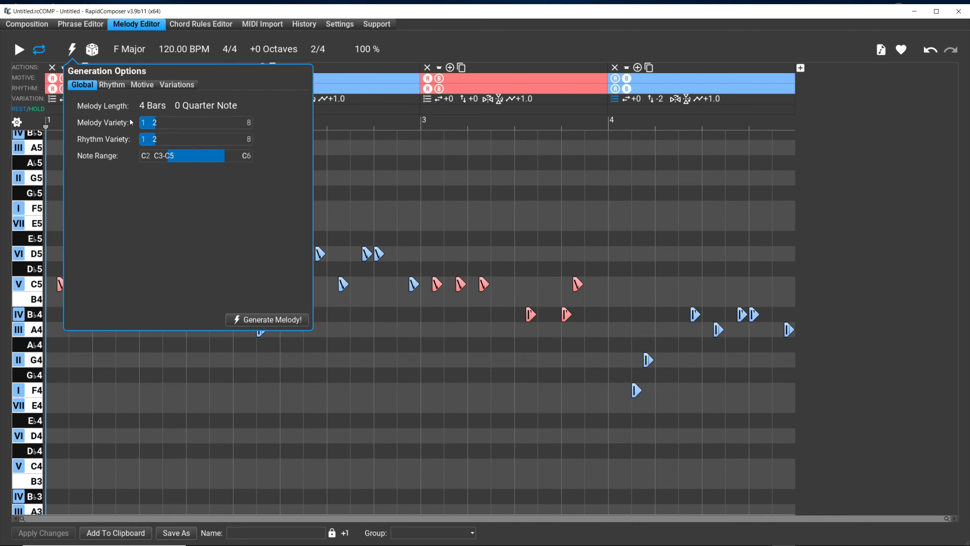
drag(157, 141, 176, 142)
drag(154, 128, 184, 126)
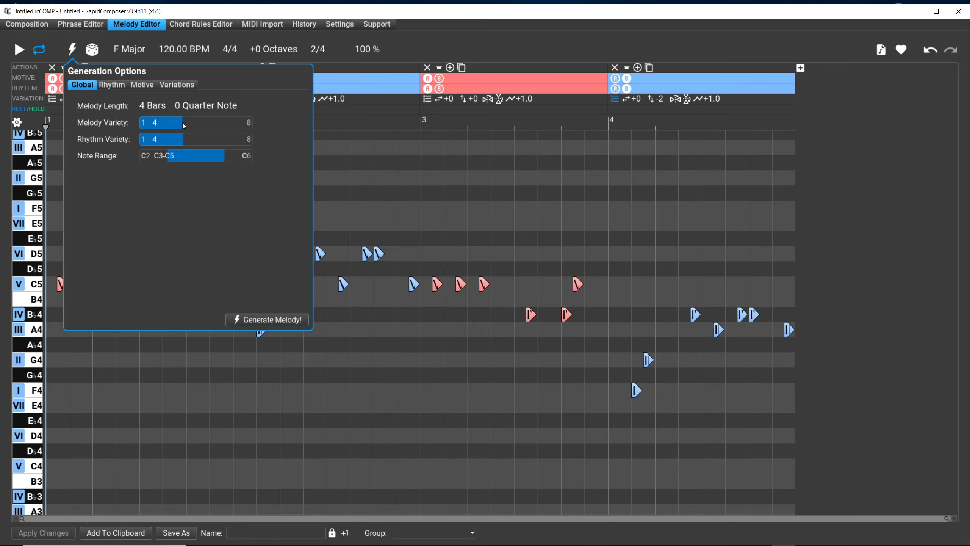
click(273, 320)
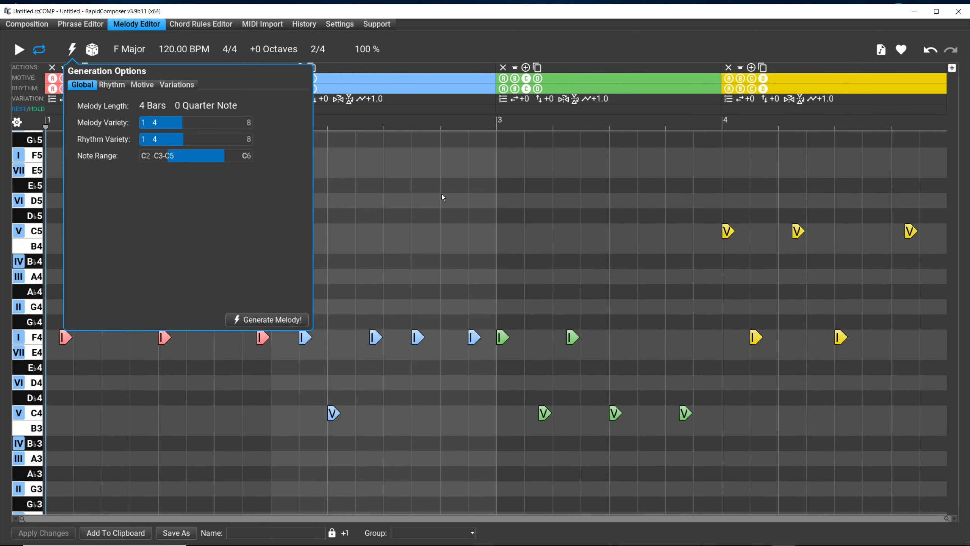
click(563, 31)
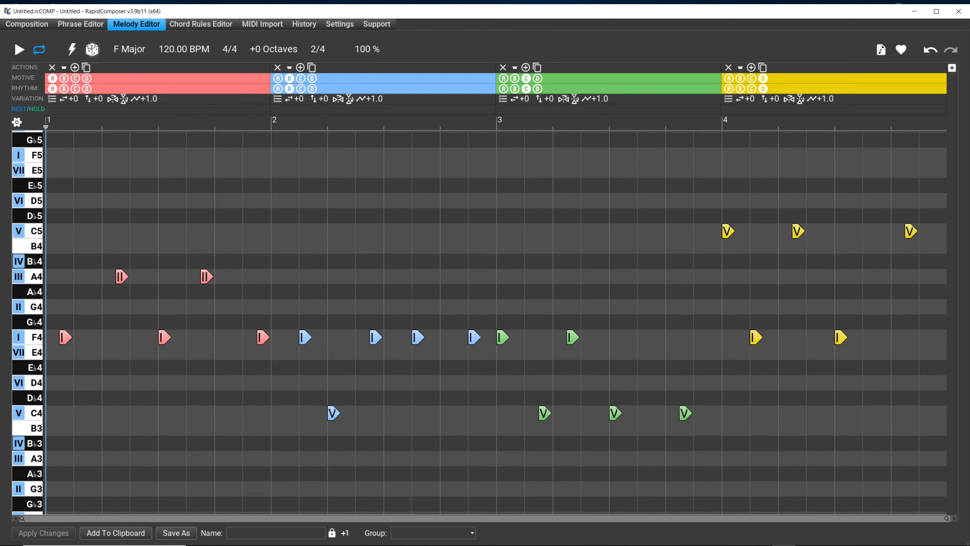
Step: Mutate the newly generated four-bar melody five times, changing one rhythm per mutation
mouse_move(93, 52)
click(92, 51)
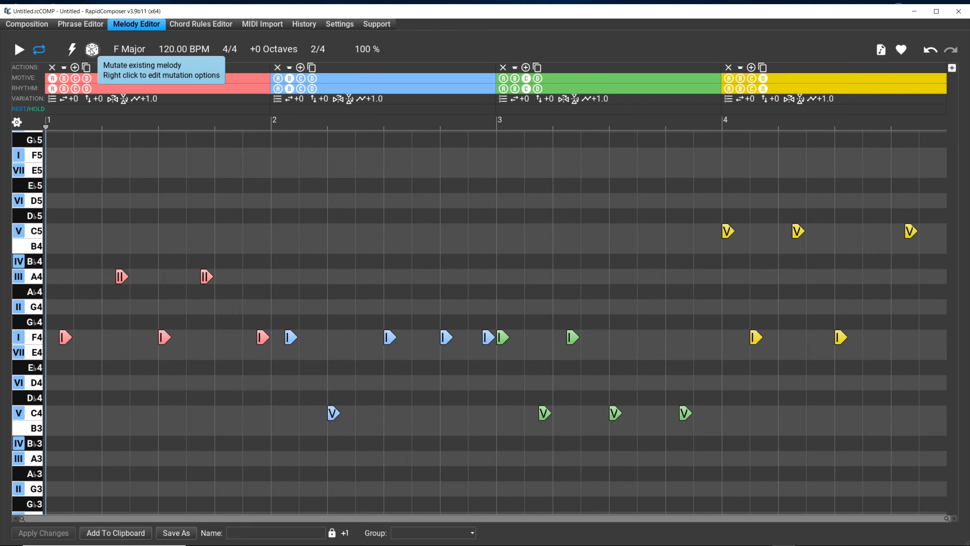
click(92, 50)
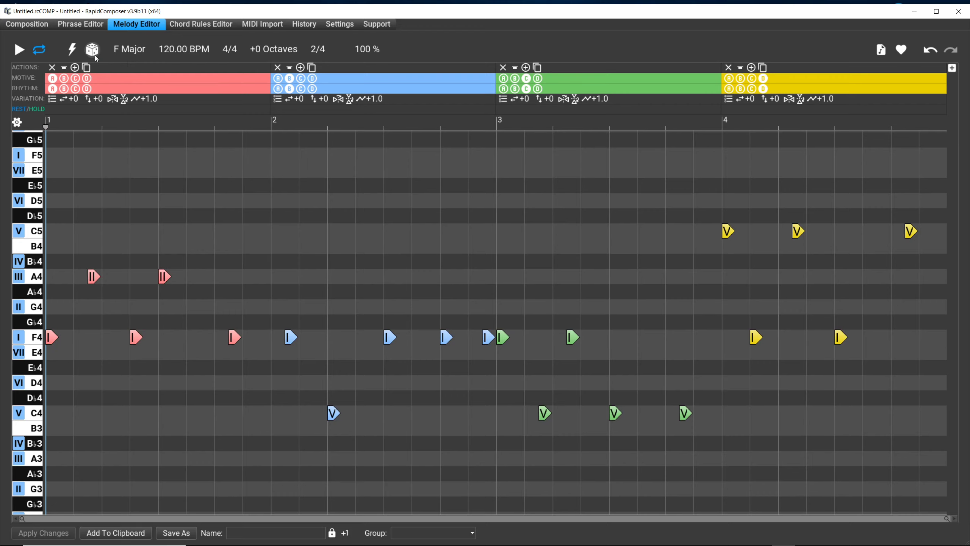
click(95, 52)
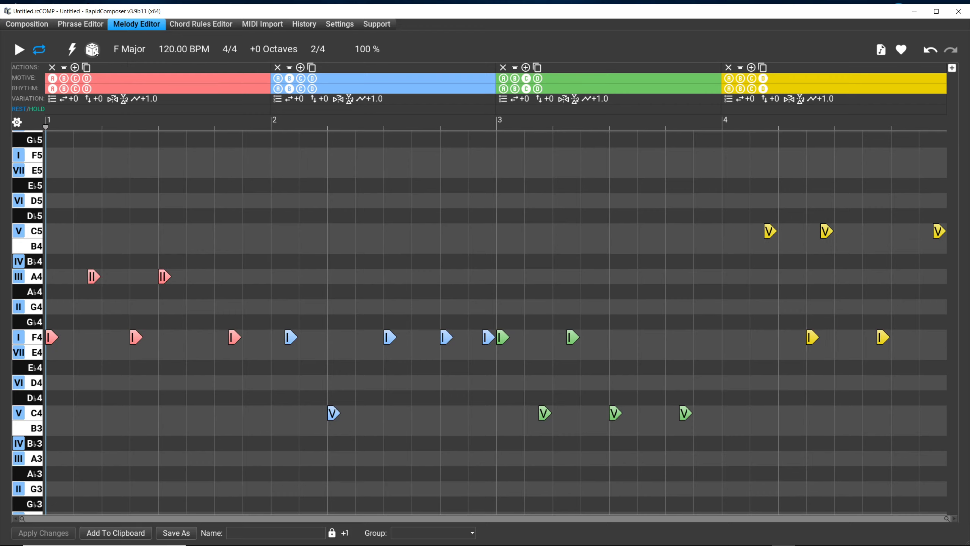
click(96, 52)
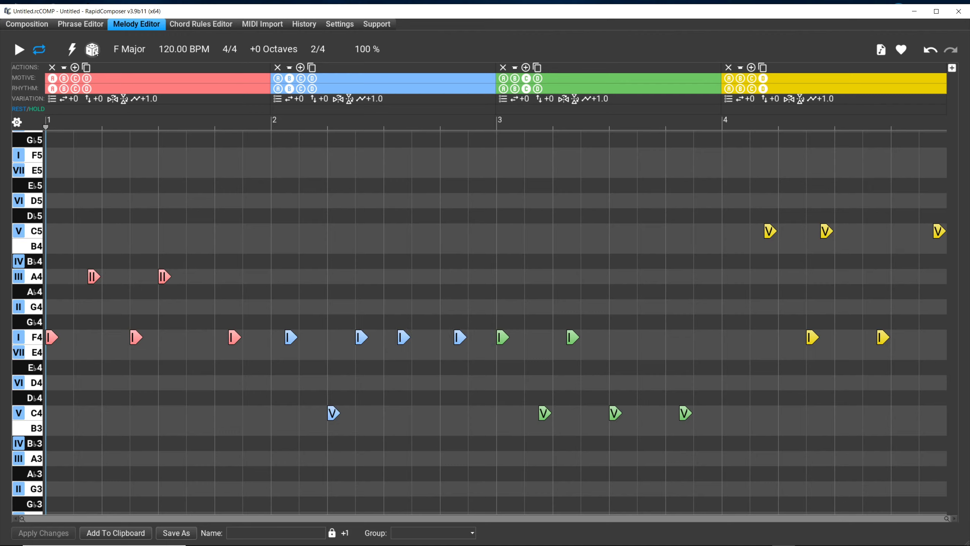
click(95, 52)
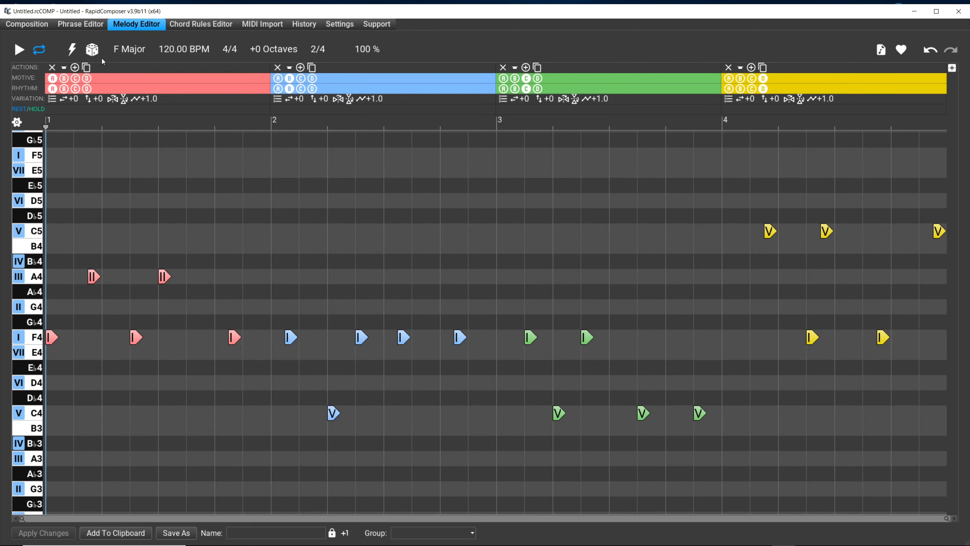
Step: Assign rhythm C to the fourth bar so that it shares the third bar's rhythm
mouse_move(96, 56)
click(751, 90)
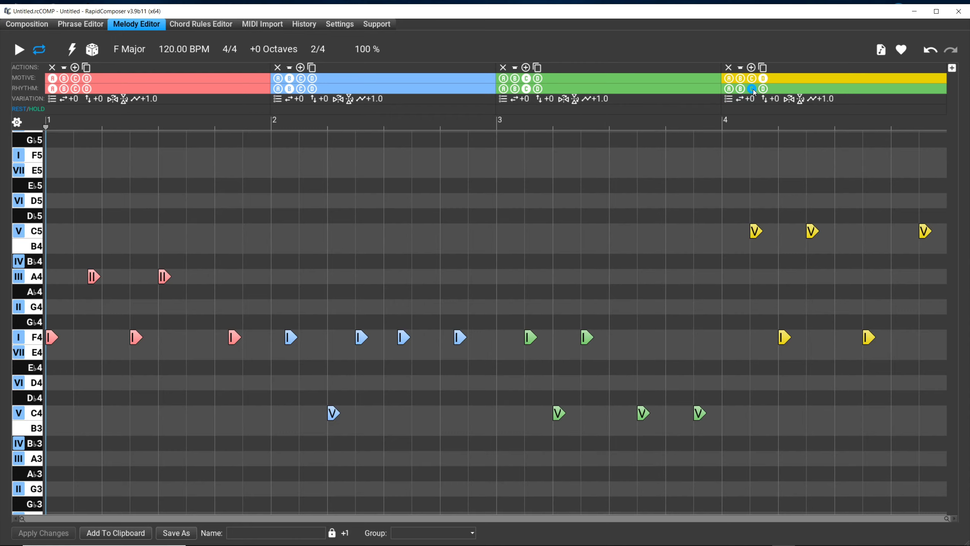
click(752, 90)
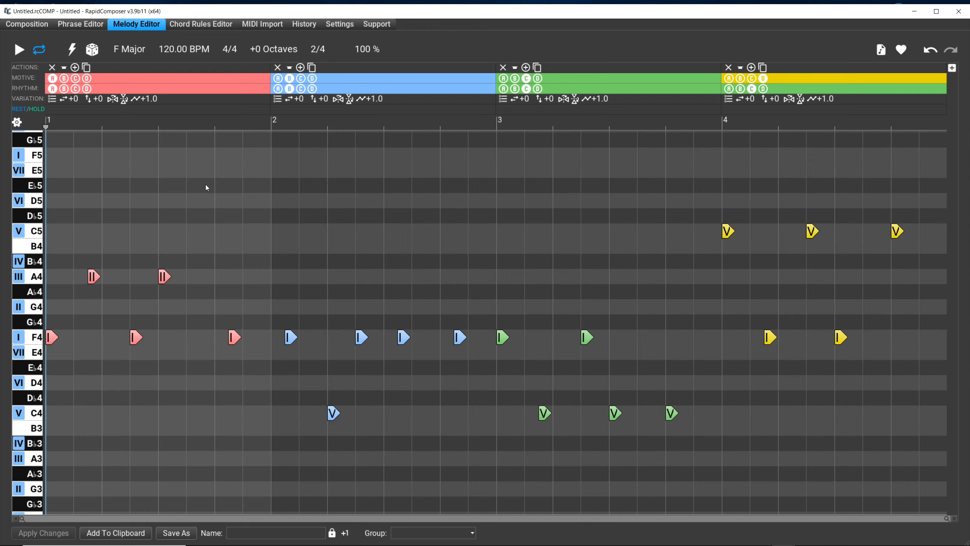
Step: Mutate one rhythm at a time about seven times on the melody whose third and fourth bars share rhythm C
click(94, 52)
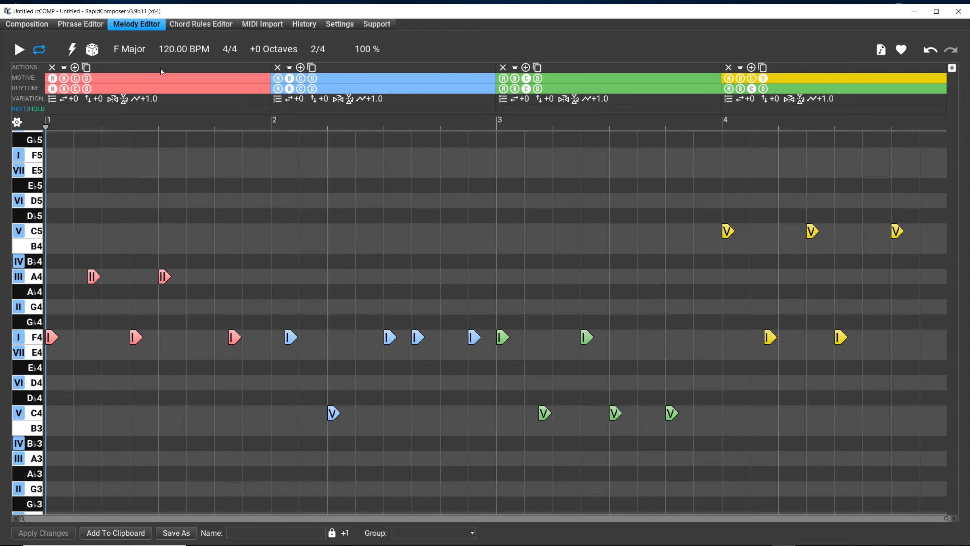
click(92, 49)
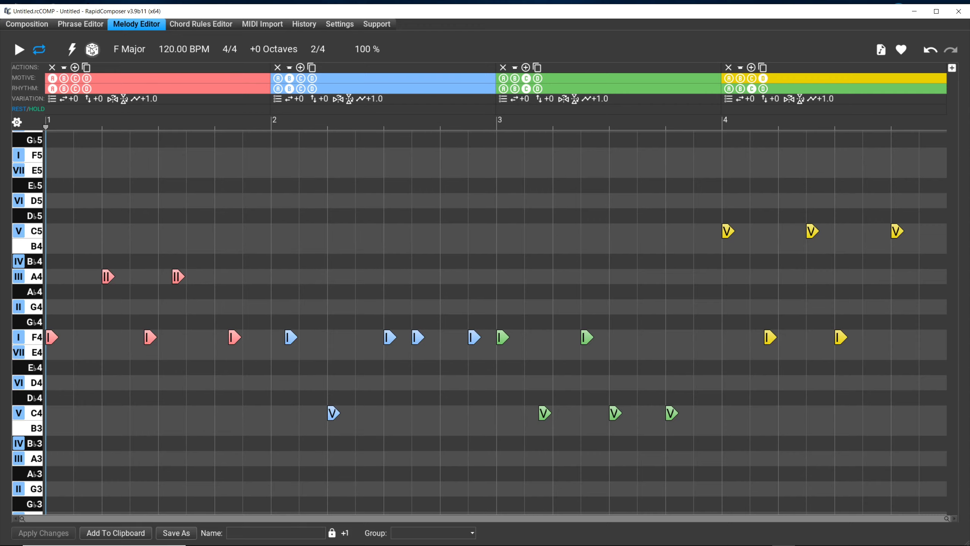
click(93, 50)
click(92, 50)
click(93, 50)
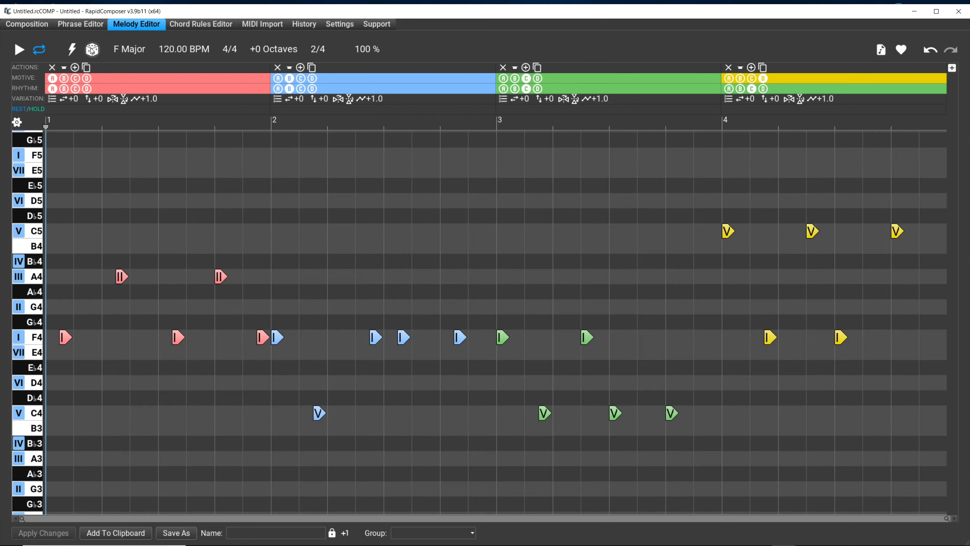
click(92, 50)
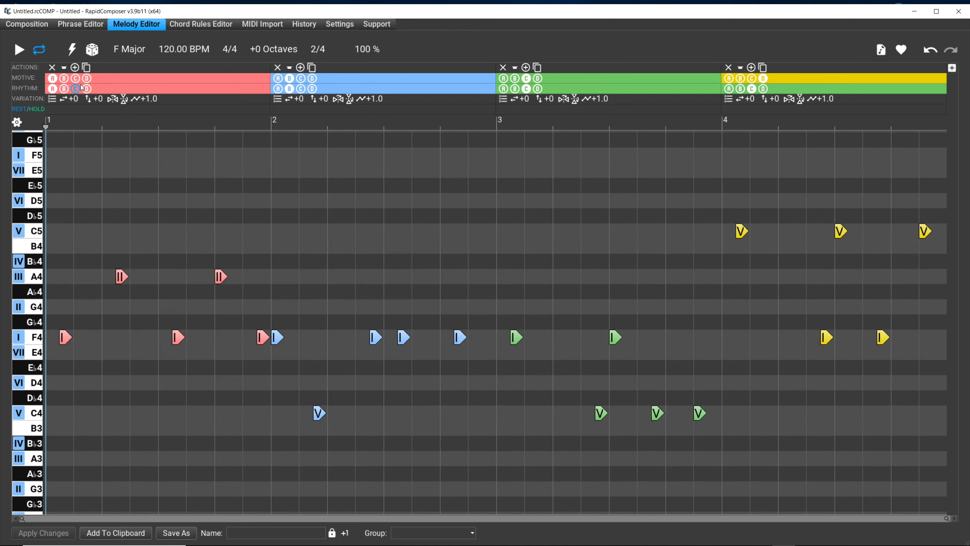
click(93, 50)
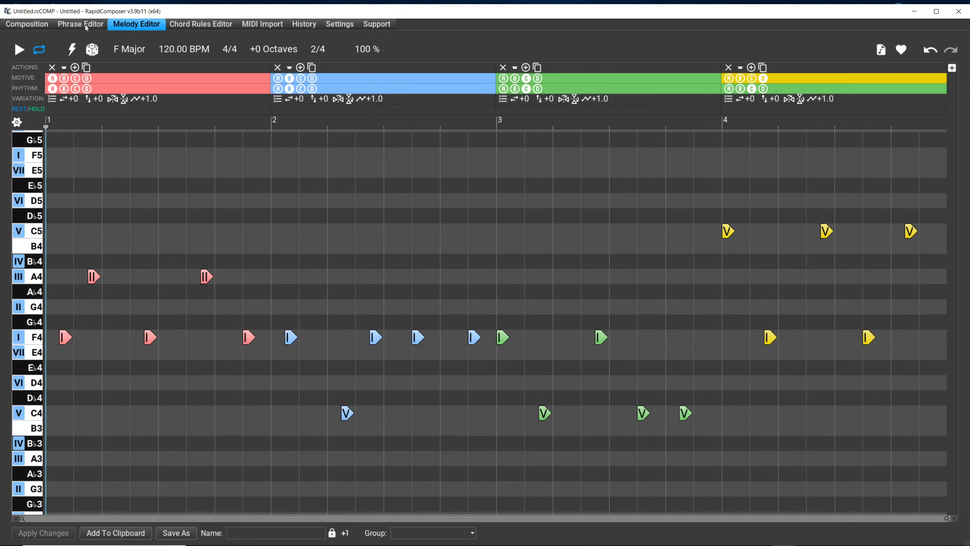
Step: Turn off Mutate Rhythm and enable Mutate Motive with scope All in the mutation options
mouse_move(91, 54)
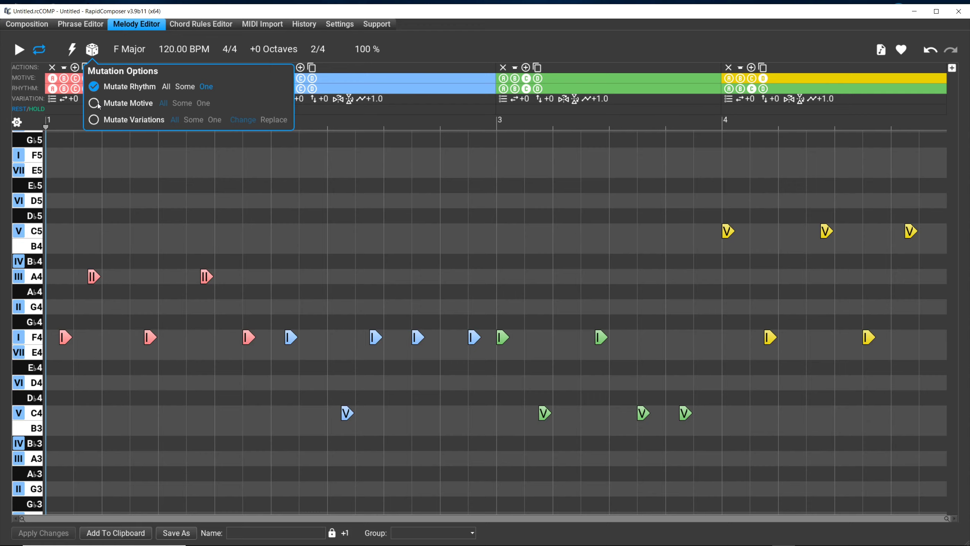
click(95, 87)
click(94, 105)
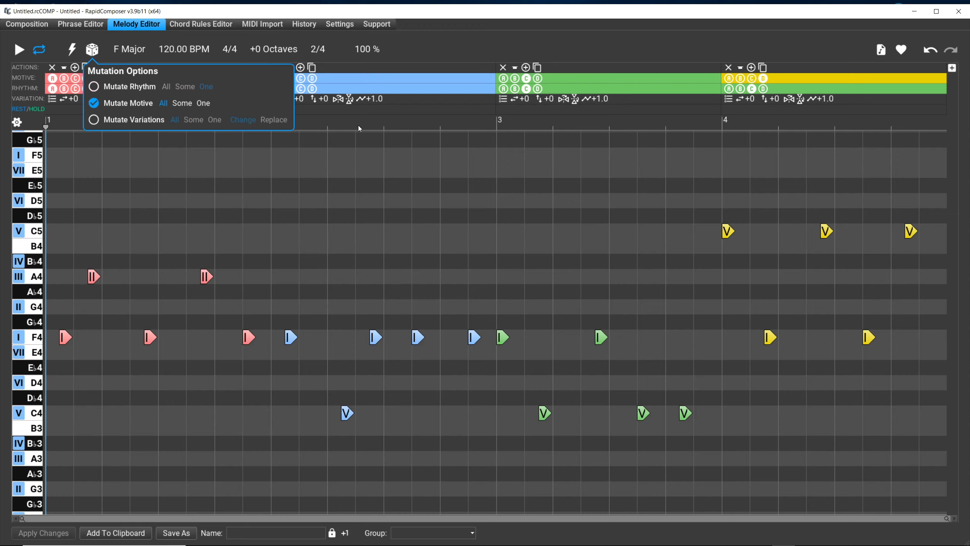
click(485, 53)
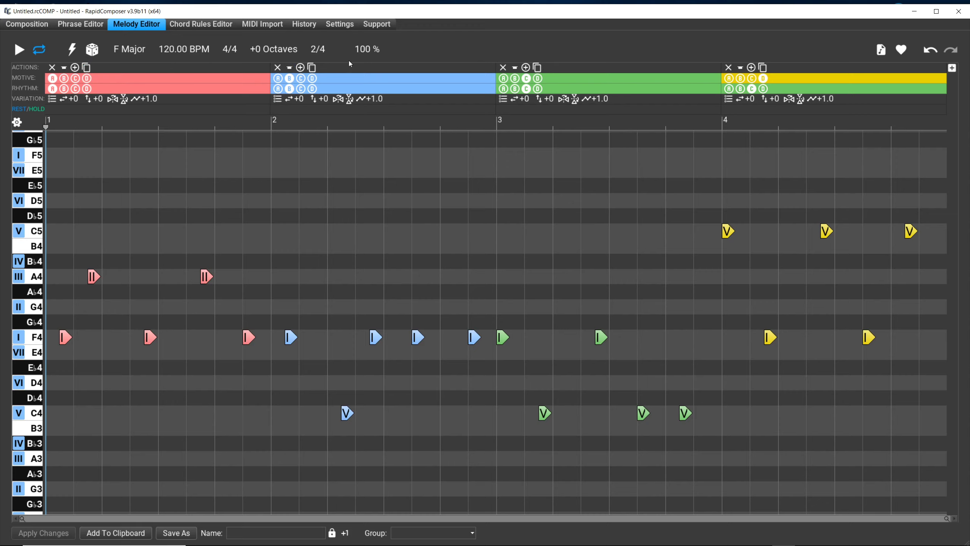
Step: Mutate all motives of the four-bar melody about nineteen times while keeping its rhythms, and play the last result
click(92, 55)
click(93, 55)
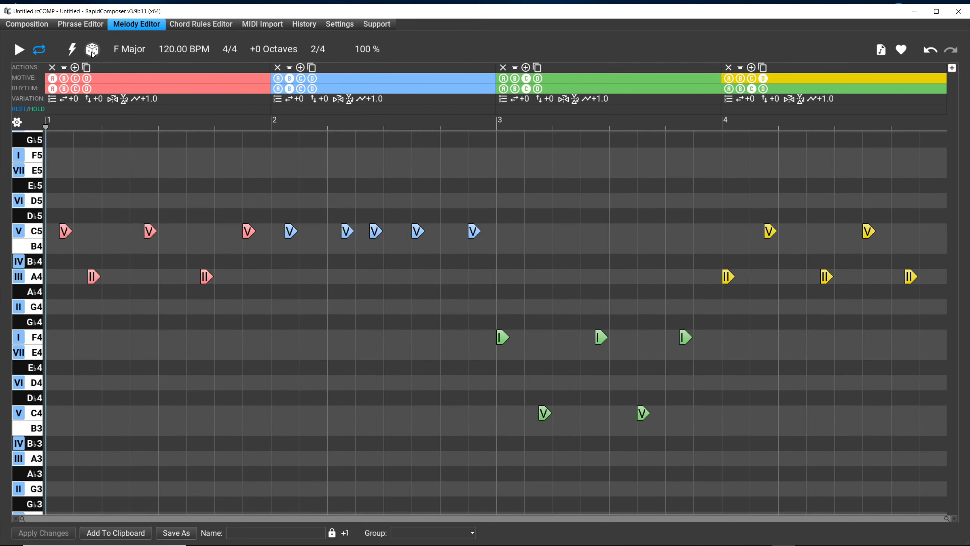
click(93, 54)
click(92, 55)
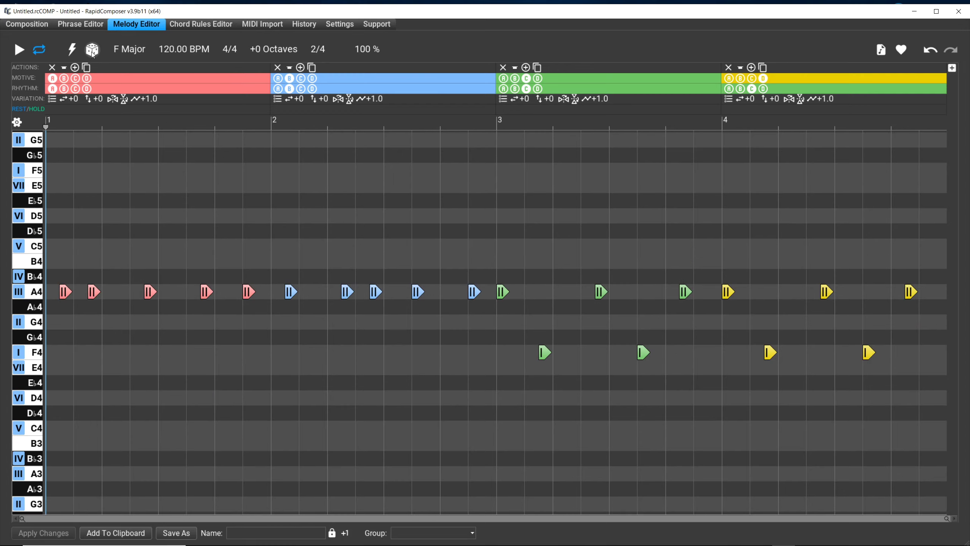
click(93, 55)
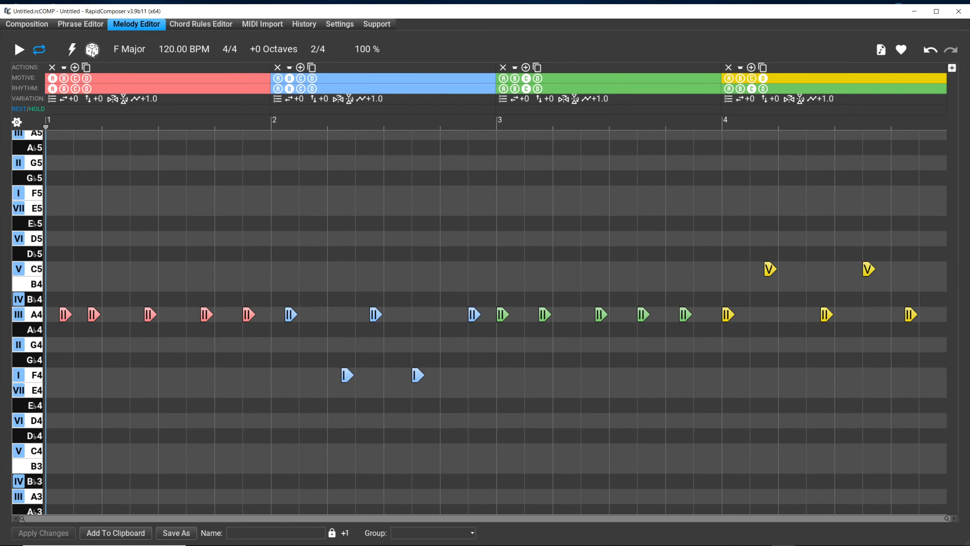
click(92, 55)
click(93, 55)
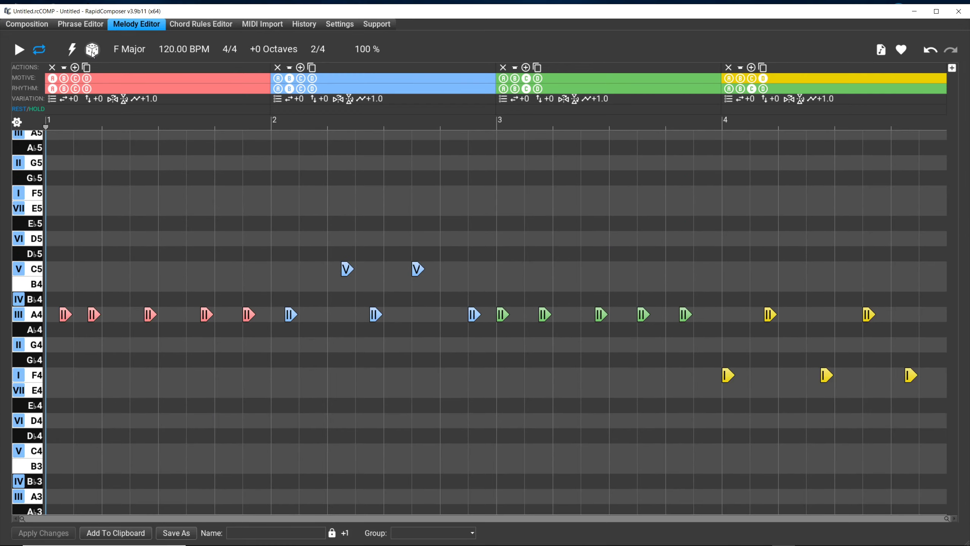
click(93, 55)
click(93, 54)
click(92, 55)
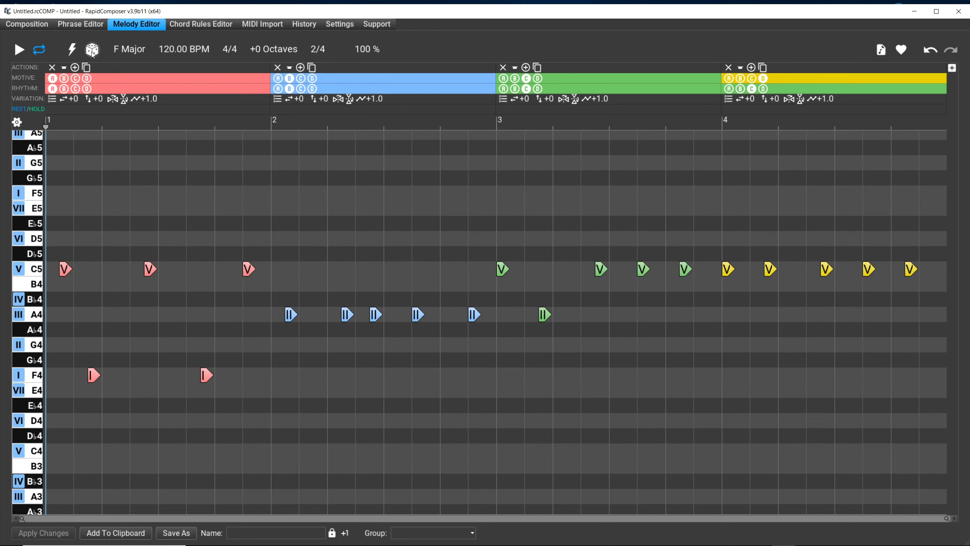
click(92, 54)
click(93, 55)
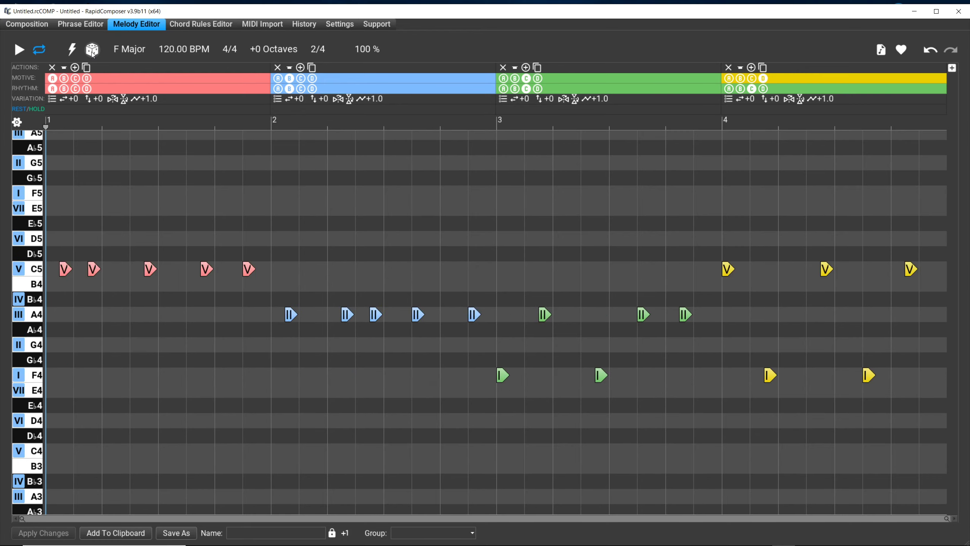
click(92, 55)
click(92, 54)
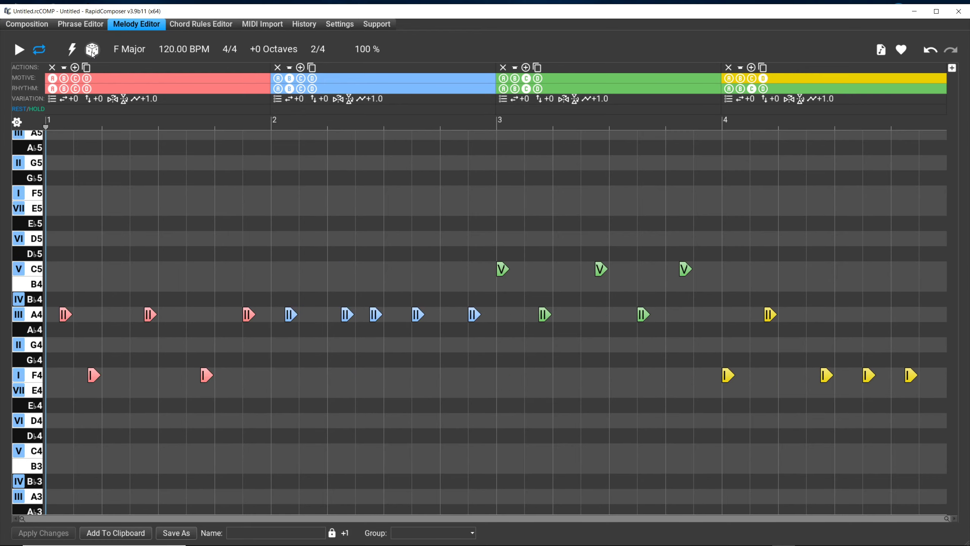
click(92, 55)
click(92, 54)
click(93, 54)
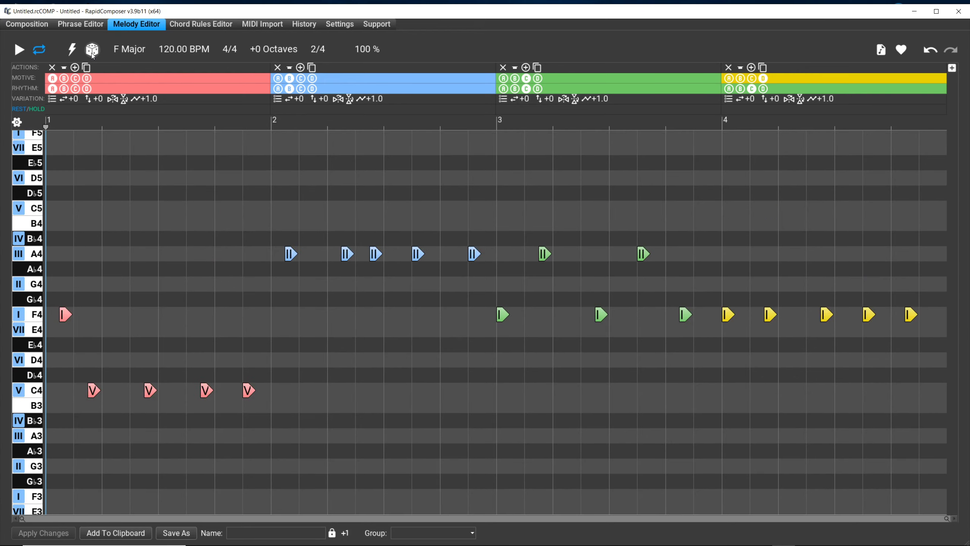
click(93, 54)
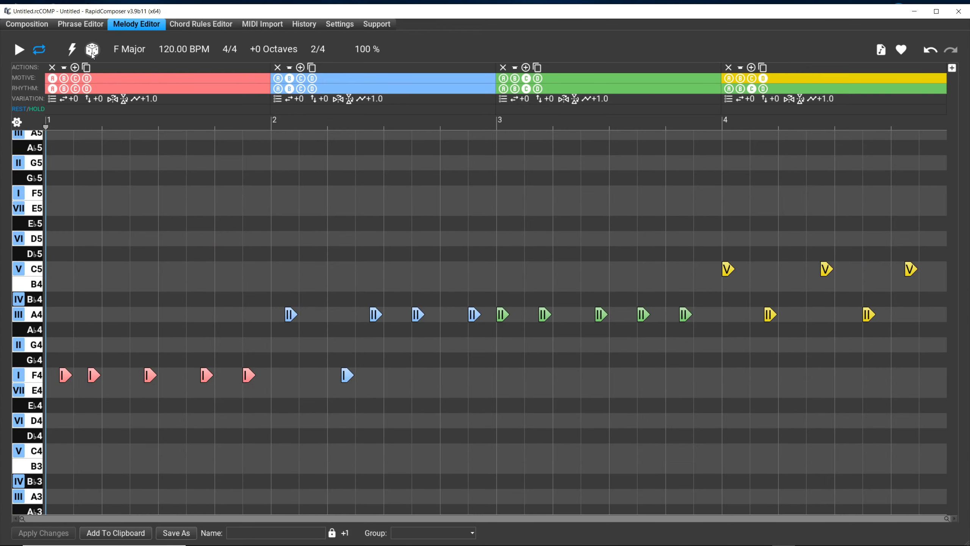
click(92, 55)
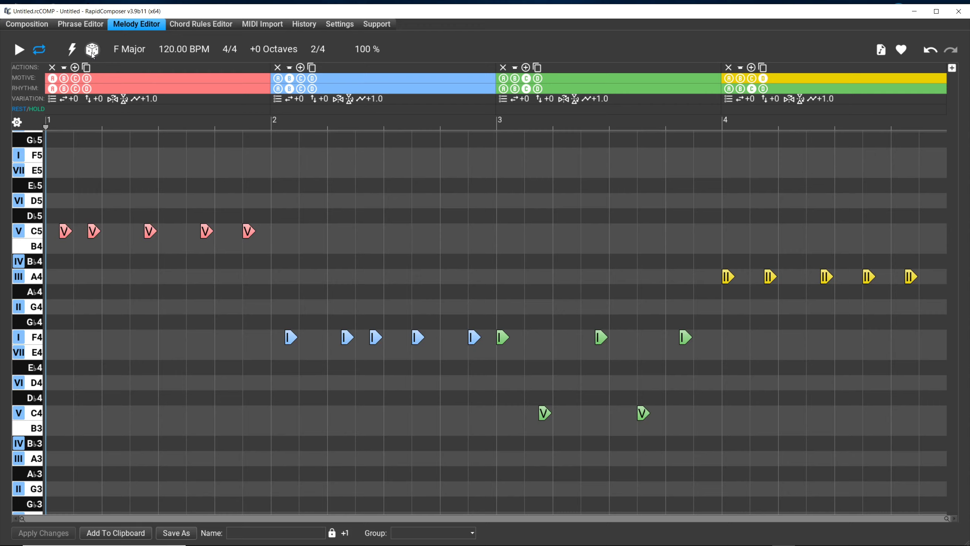
click(19, 50)
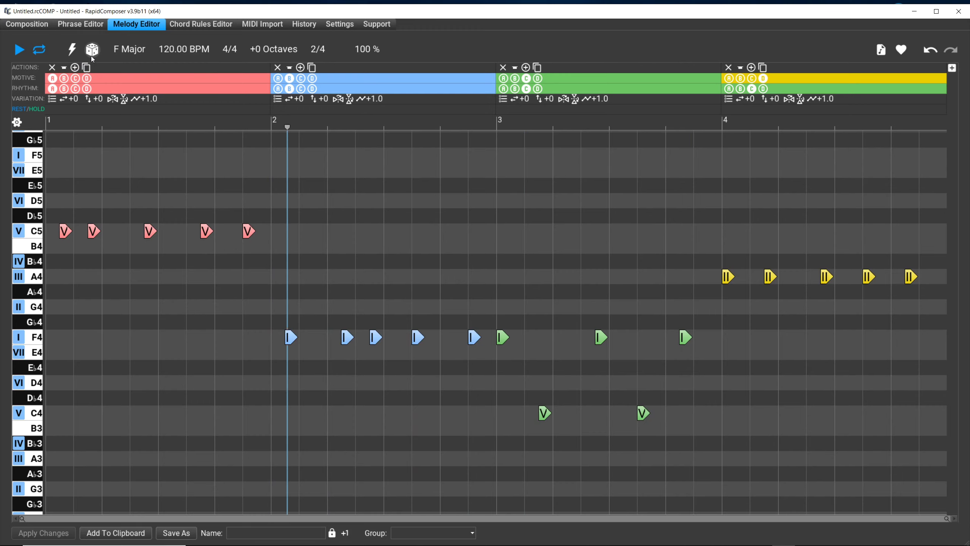
key(space)
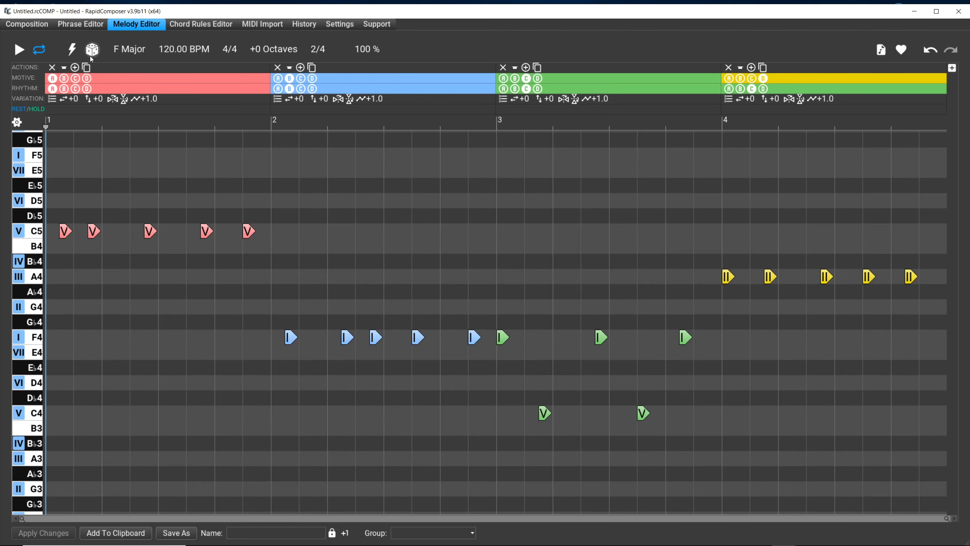
Step: Generate a new four-bar melody, then replace it with a two-bar melody from the melody presets
click(75, 52)
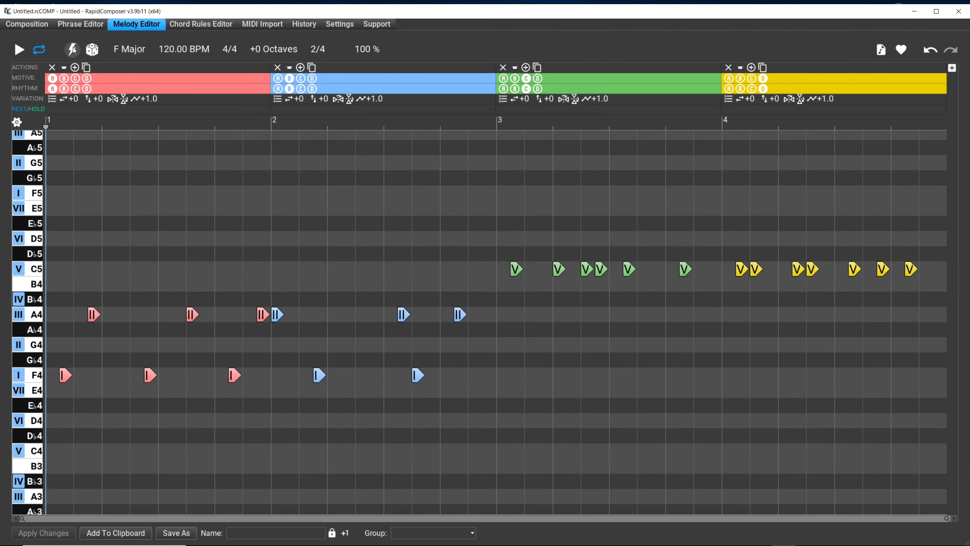
click(902, 50)
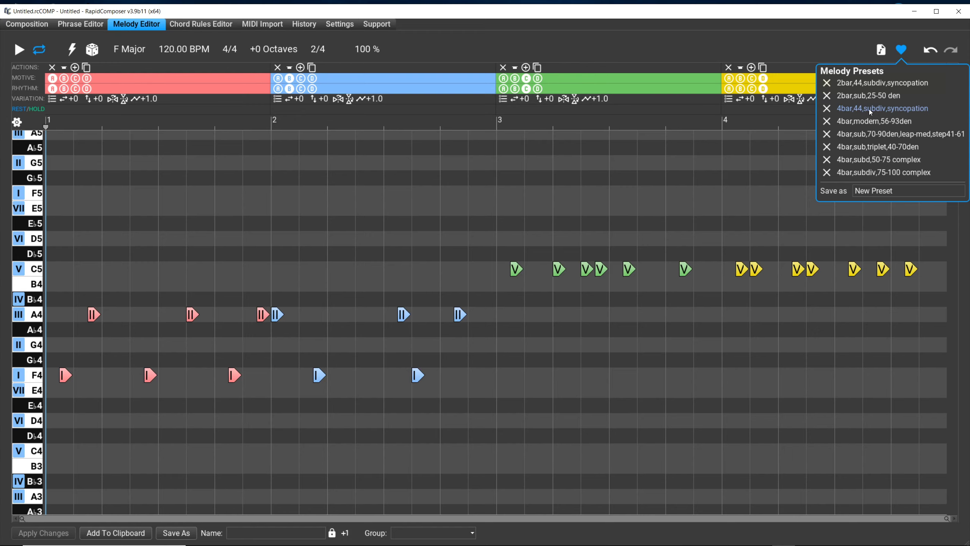
click(870, 134)
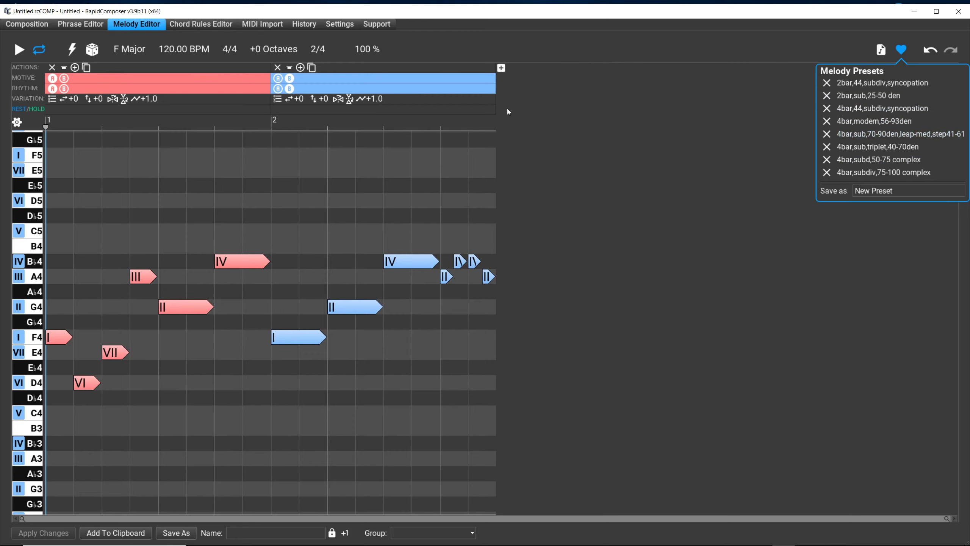
right_click(465, 64)
click(436, 64)
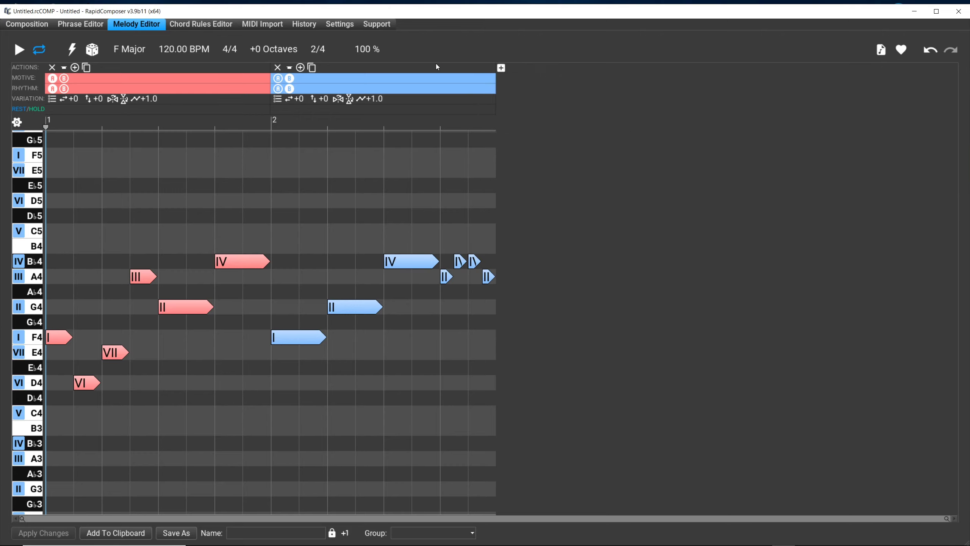
drag(418, 115, 441, 102)
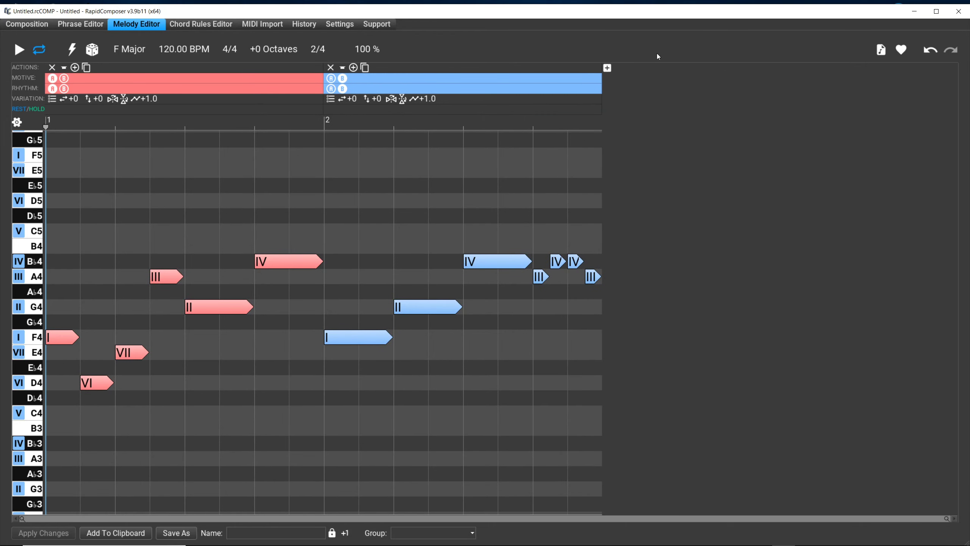
Step: Load the melody preset "4bar,subd,50-75 complex" and enable Mutate Motive with scope All
click(898, 50)
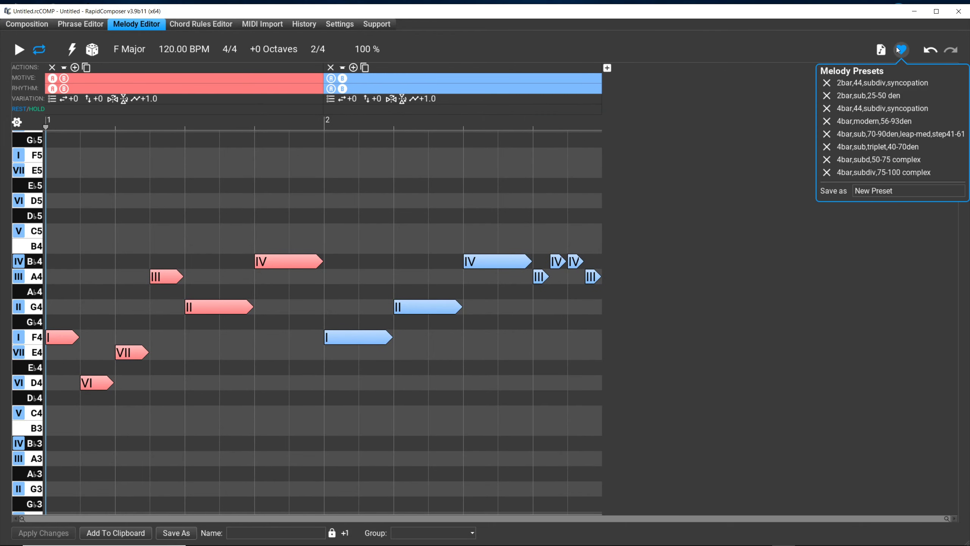
click(869, 164)
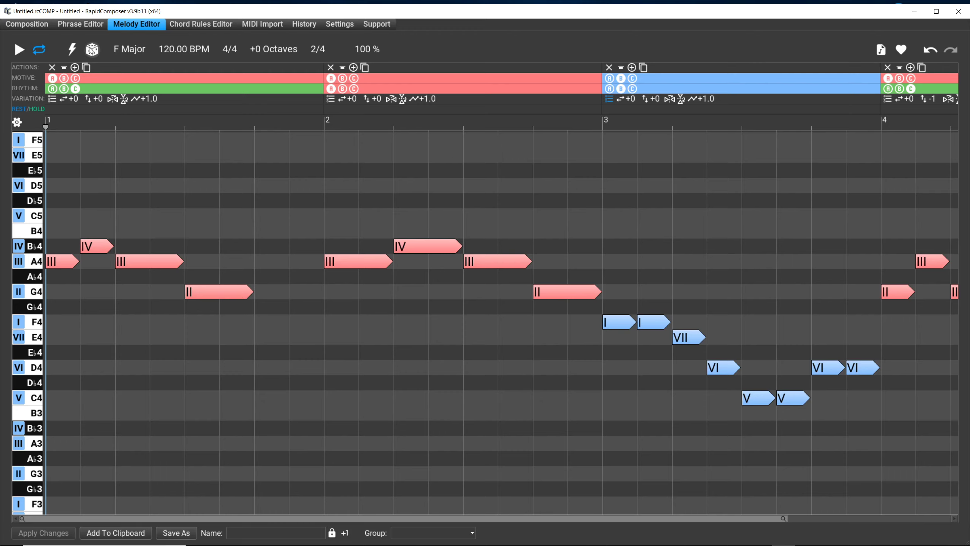
mouse_move(91, 51)
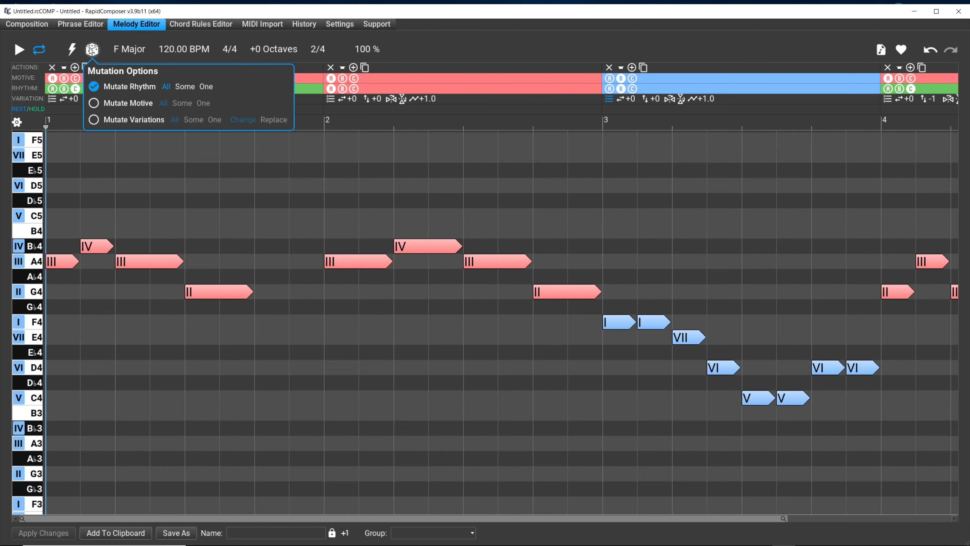
click(92, 107)
Step: Play the loaded four-bar preset melody with all its bars in view, and stop playback
click(18, 53)
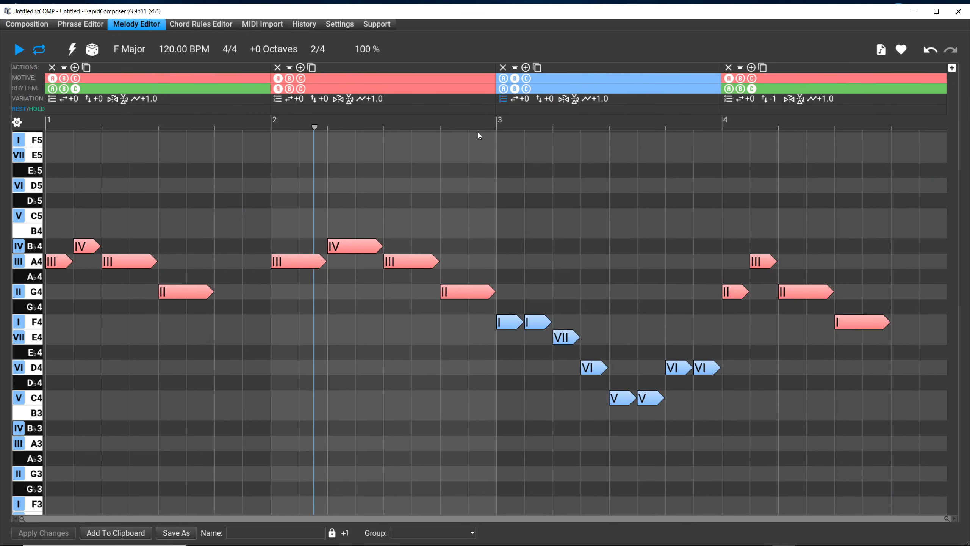
drag(464, 119, 465, 128)
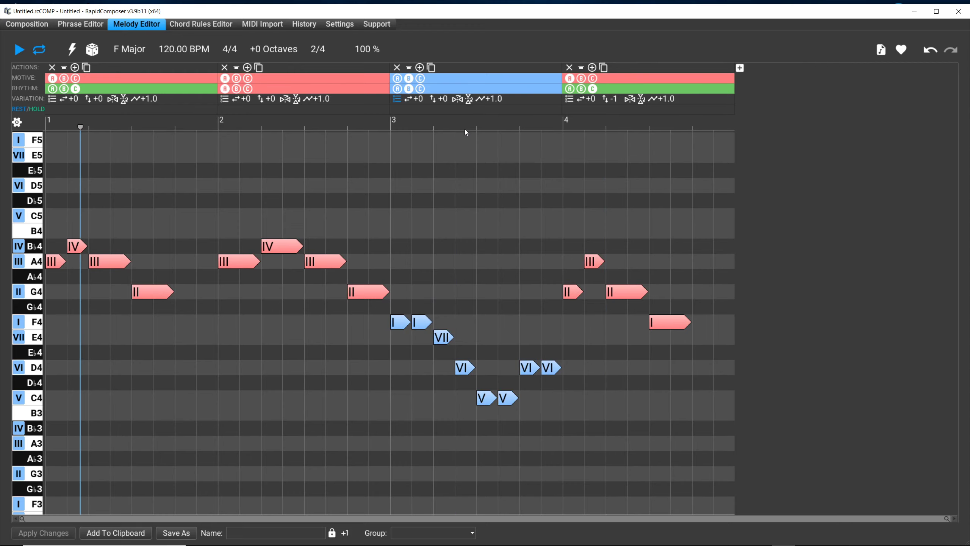
key(space)
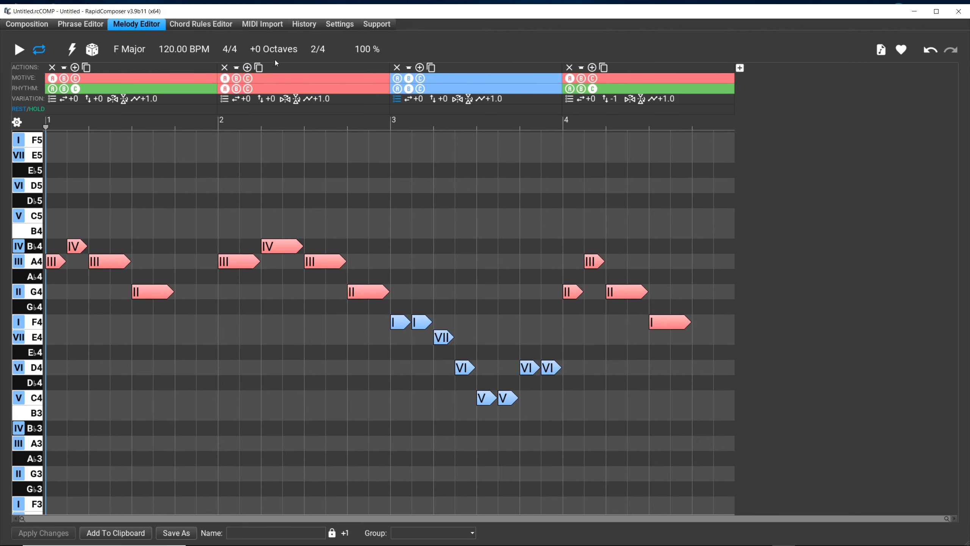
Step: Mutate all motives of the preset melody once with Mutate Rhythm turned off, and play the result
mouse_move(93, 54)
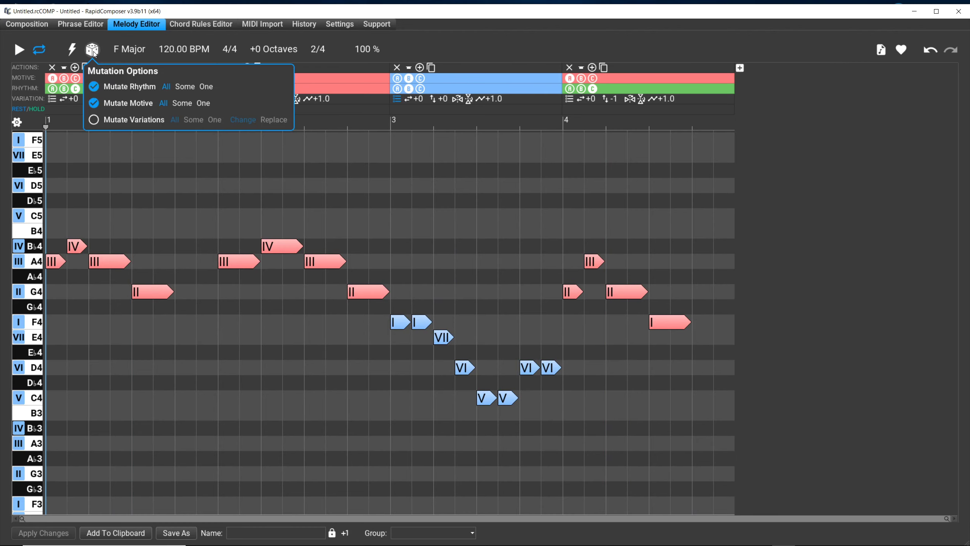
click(94, 86)
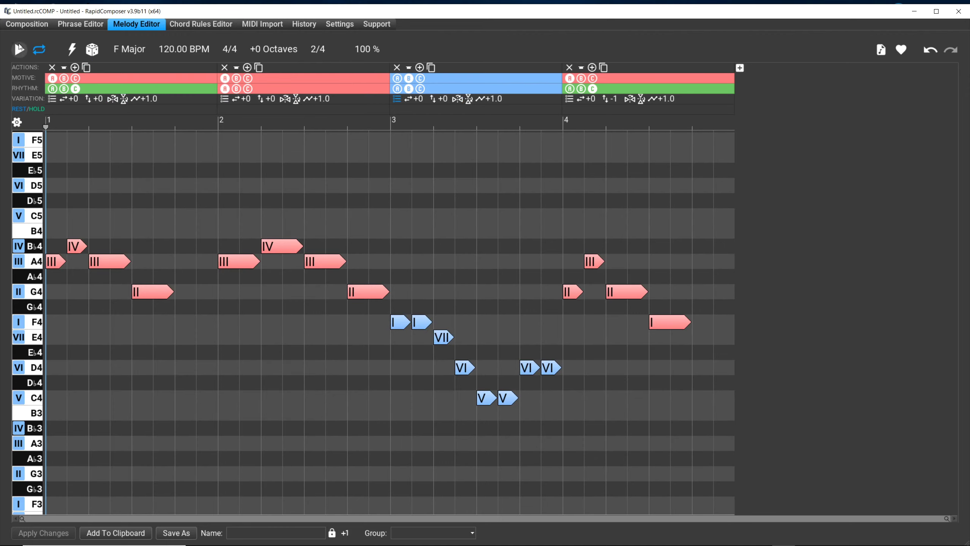
click(93, 50)
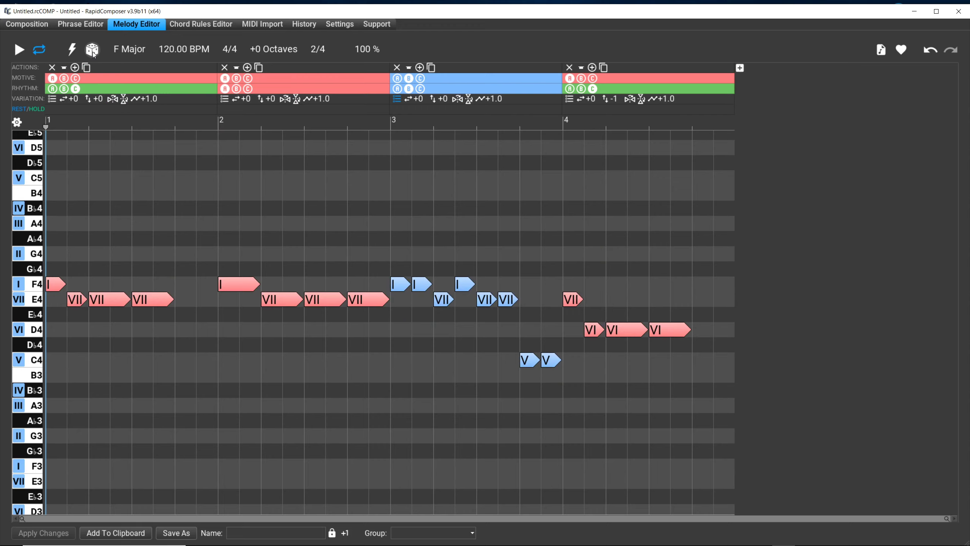
click(22, 55)
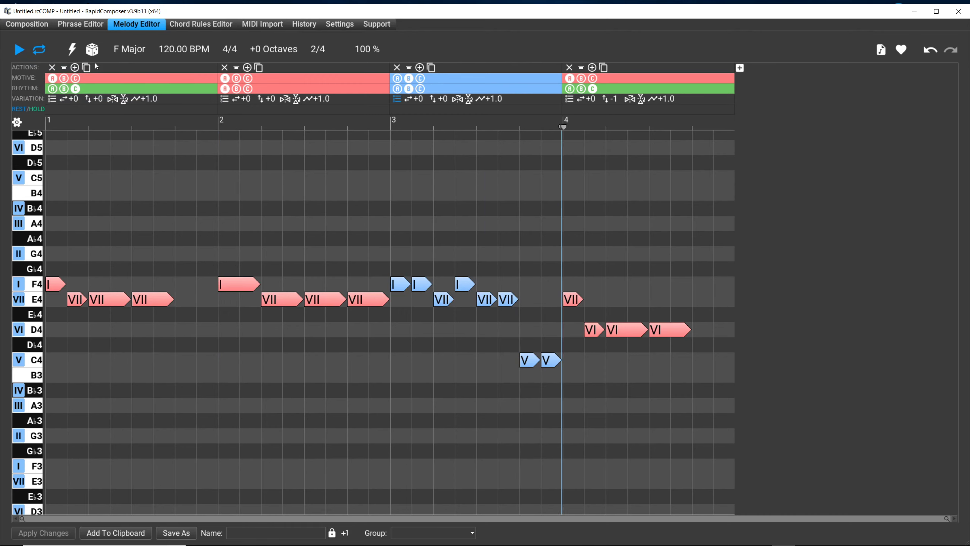
key(space)
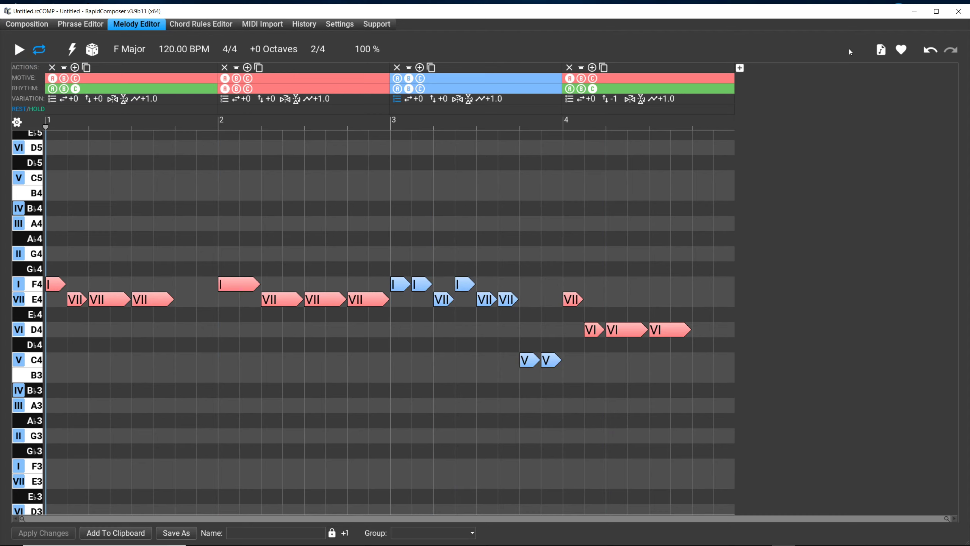
Step: Generate five new four-bar melodies in a row, without loading another preset
click(905, 50)
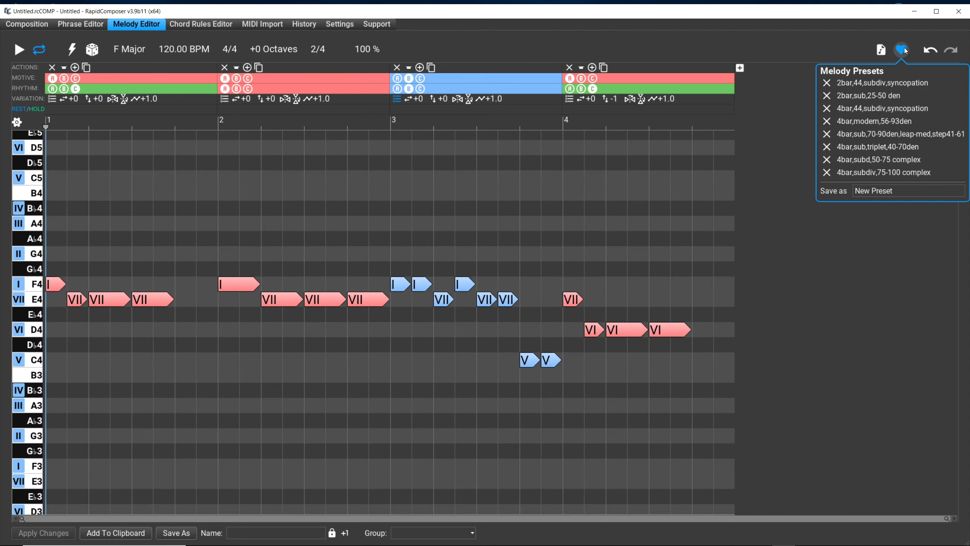
click(833, 27)
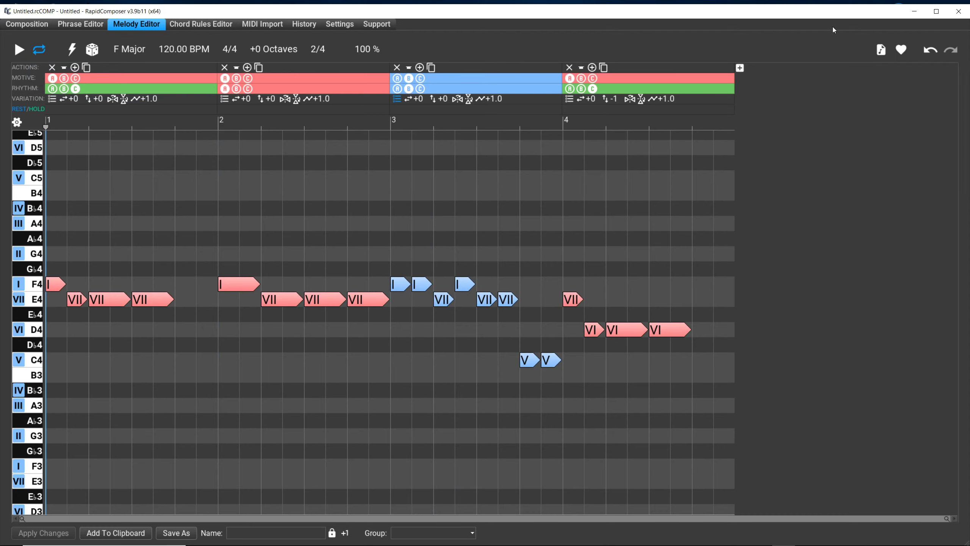
click(69, 48)
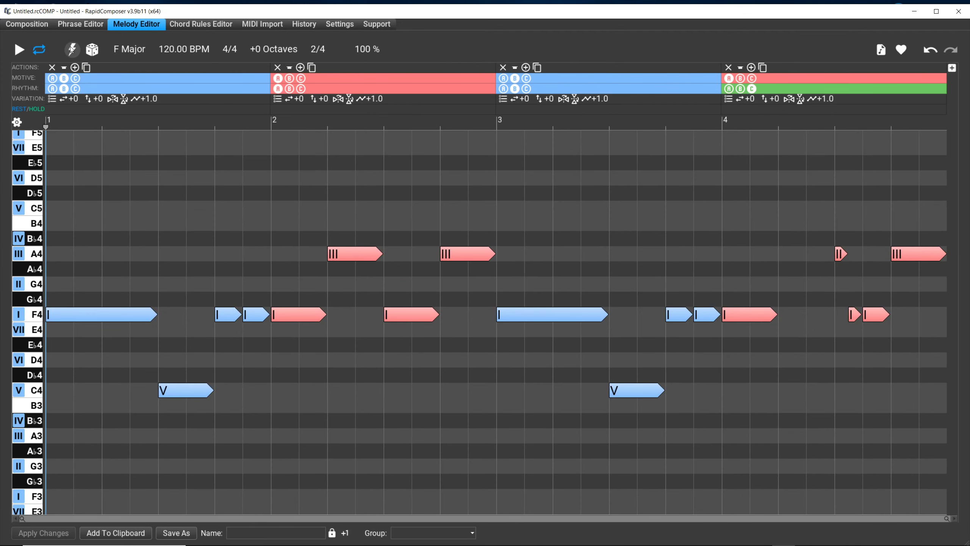
click(71, 53)
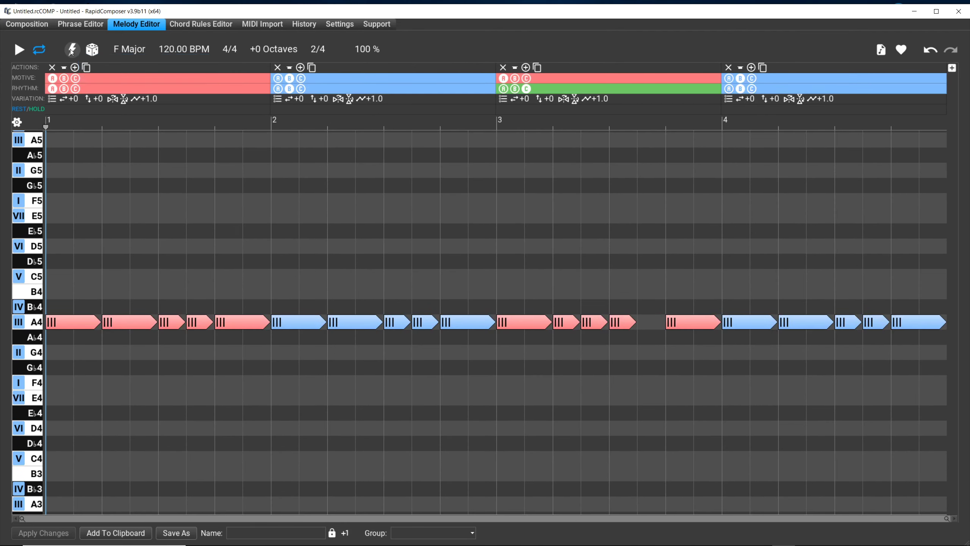
click(71, 52)
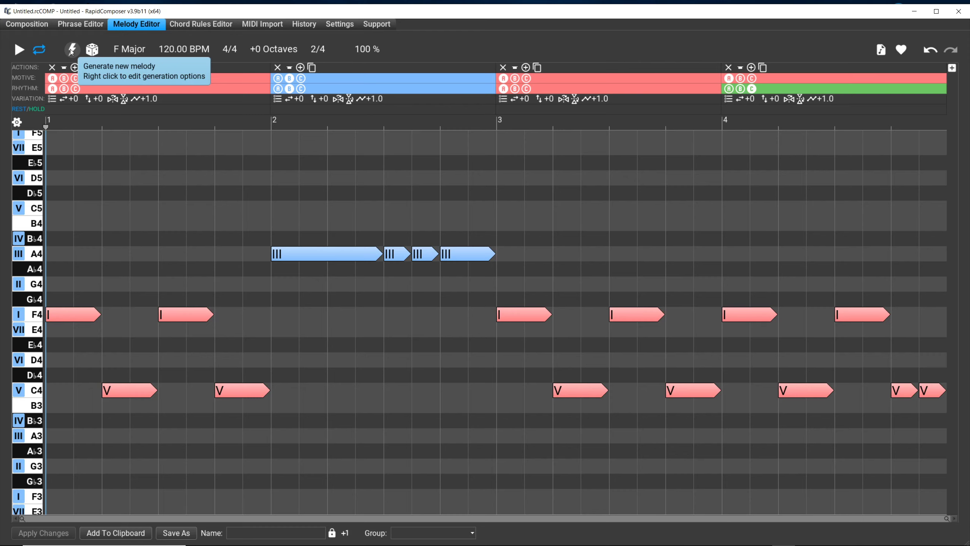
click(72, 52)
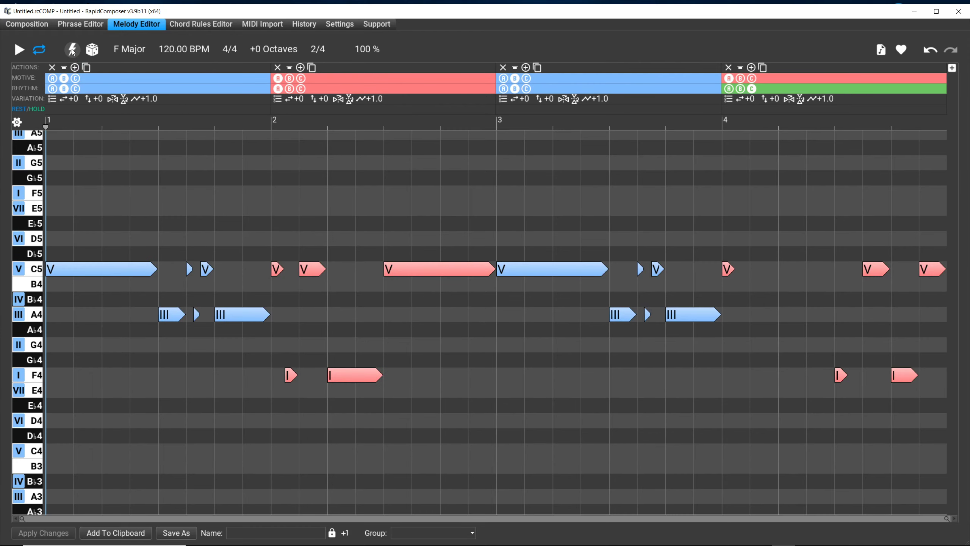
click(72, 52)
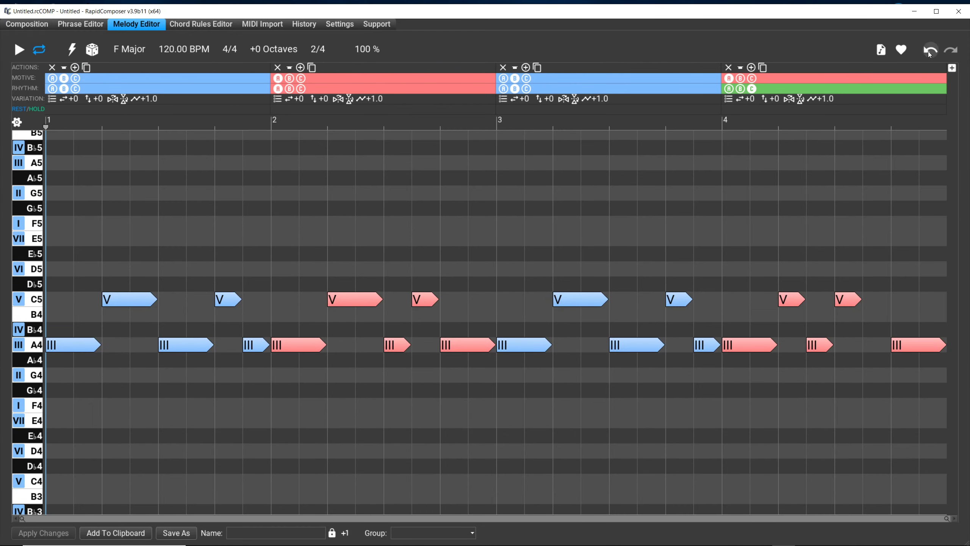
Step: Load the melody preset "4bar,subd,50-75 complex" again, play the melody, and stop playback
click(901, 51)
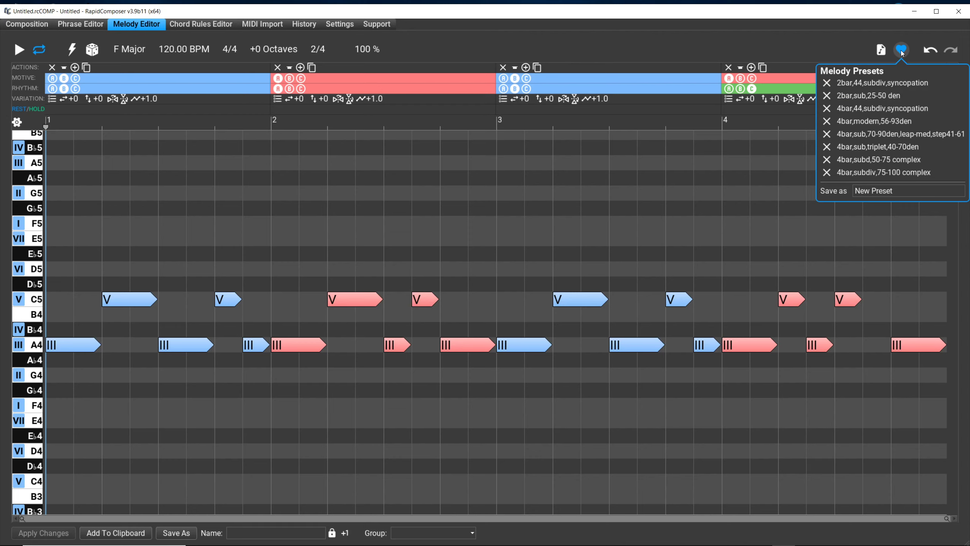
click(904, 163)
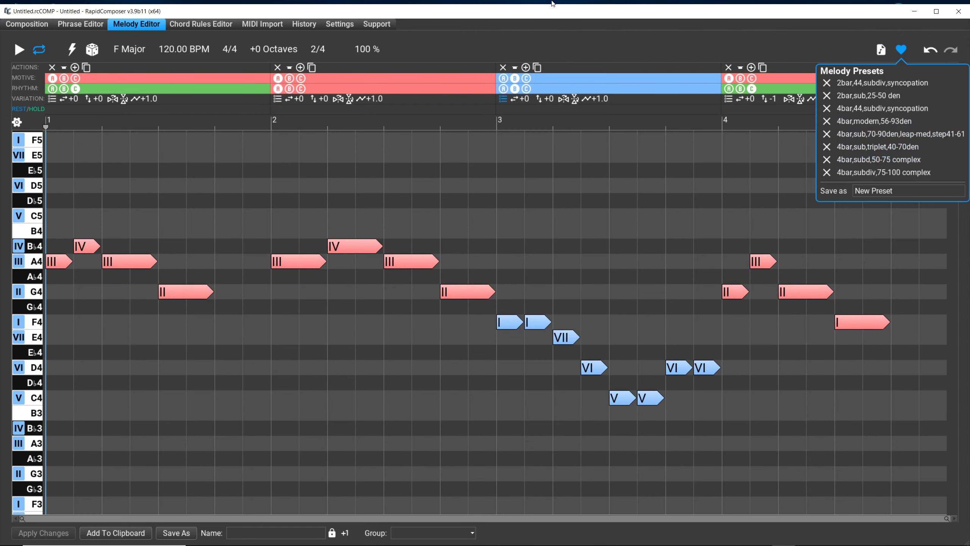
click(816, 52)
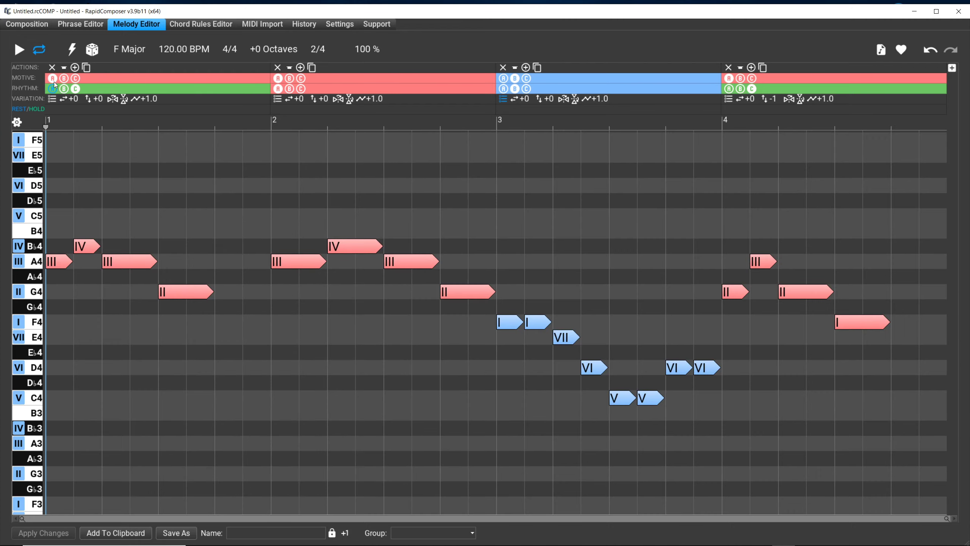
click(20, 52)
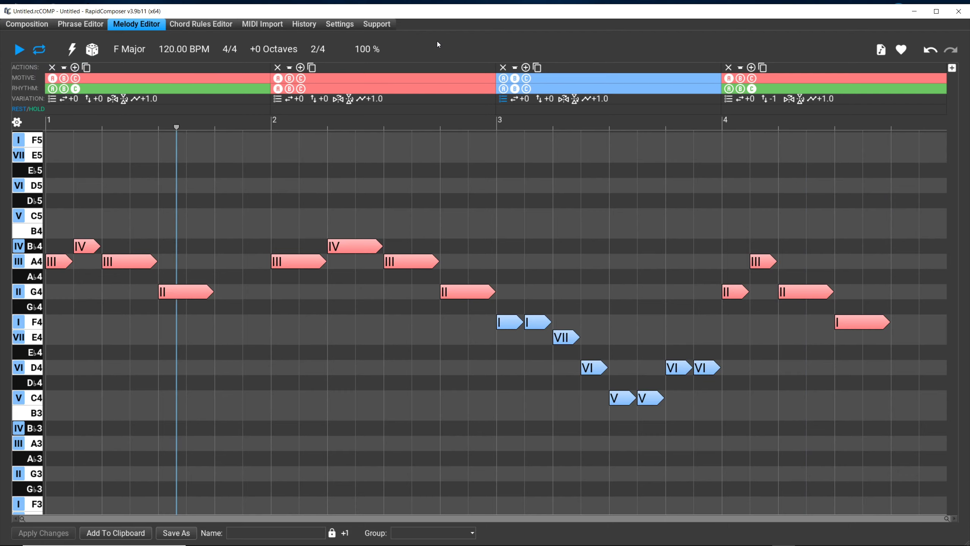
key(space)
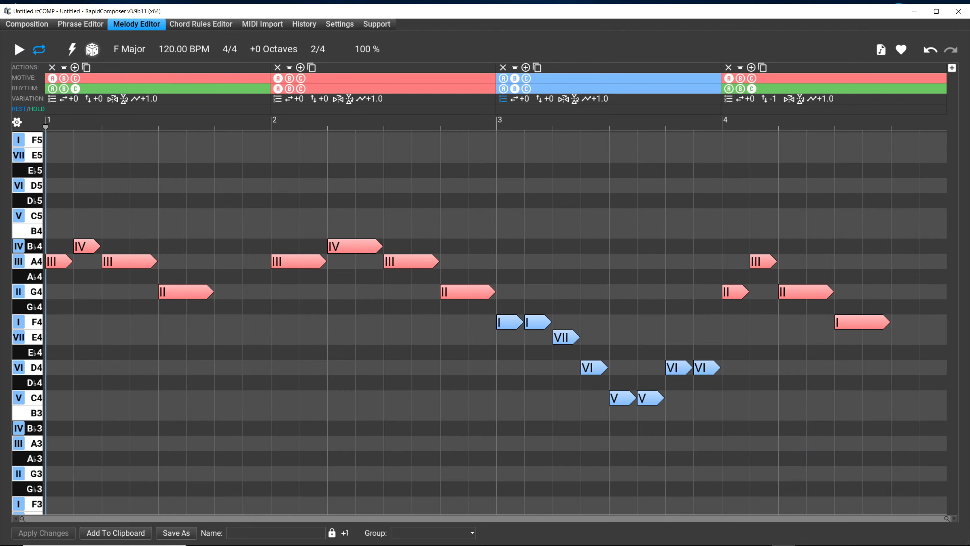
Step: Enable Mutate Motive with scope All, turn off Mutate Rhythm, and mutate the preset melody once
mouse_move(91, 51)
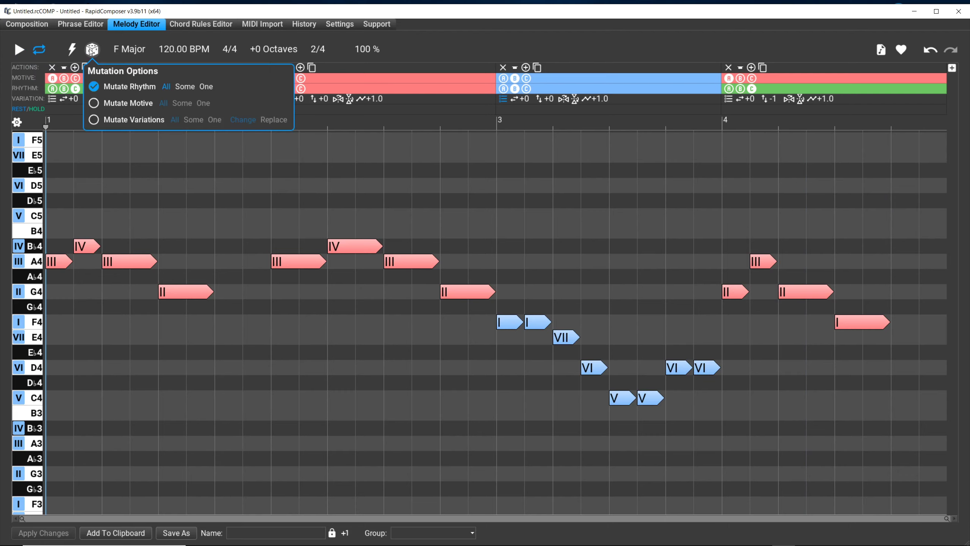
click(92, 103)
click(94, 86)
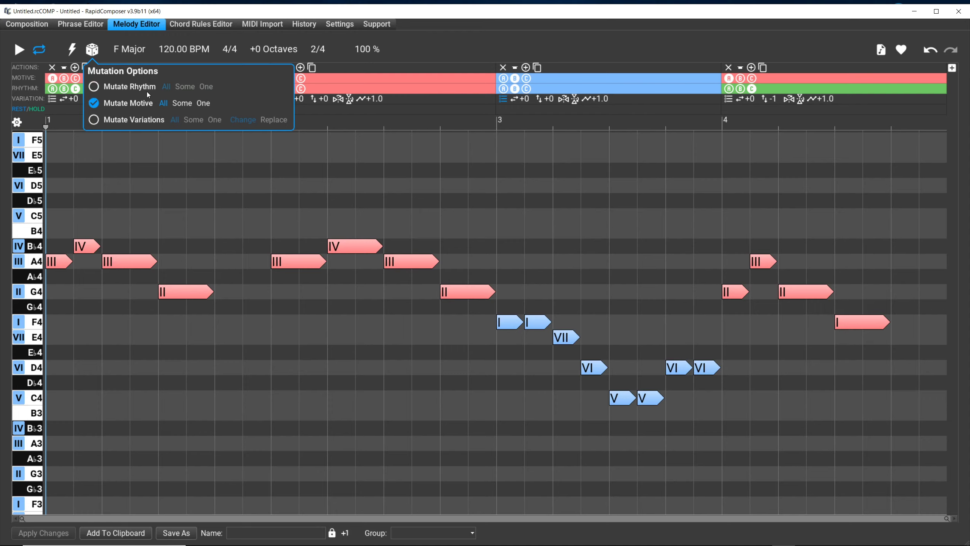
click(447, 46)
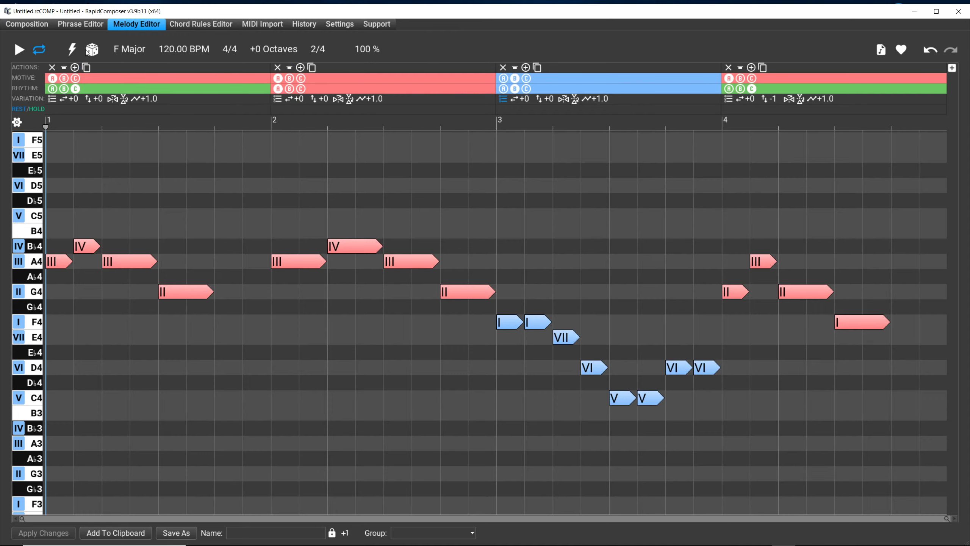
click(94, 51)
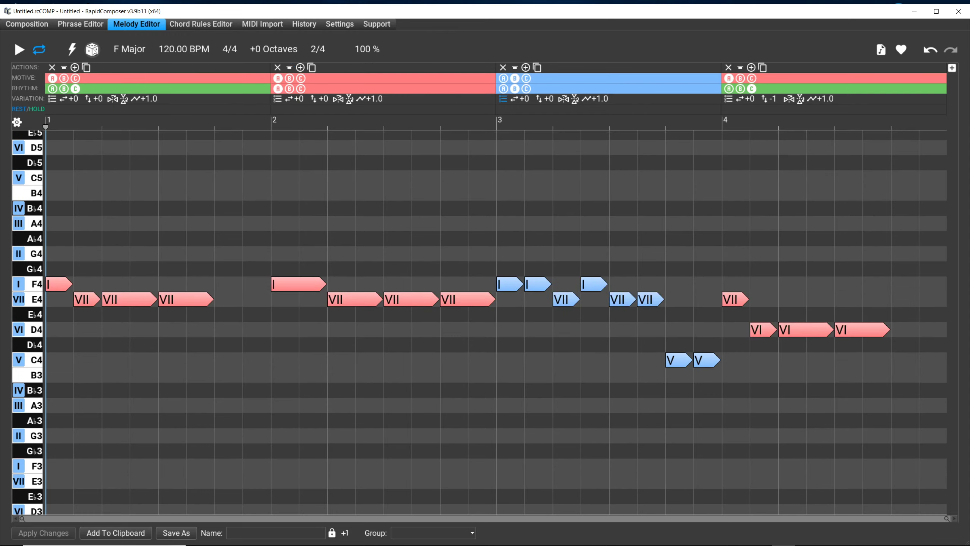
Step: Undo the motive mutation and mutate the melody once with only Mutate Rhythm enabled and scope All
click(930, 49)
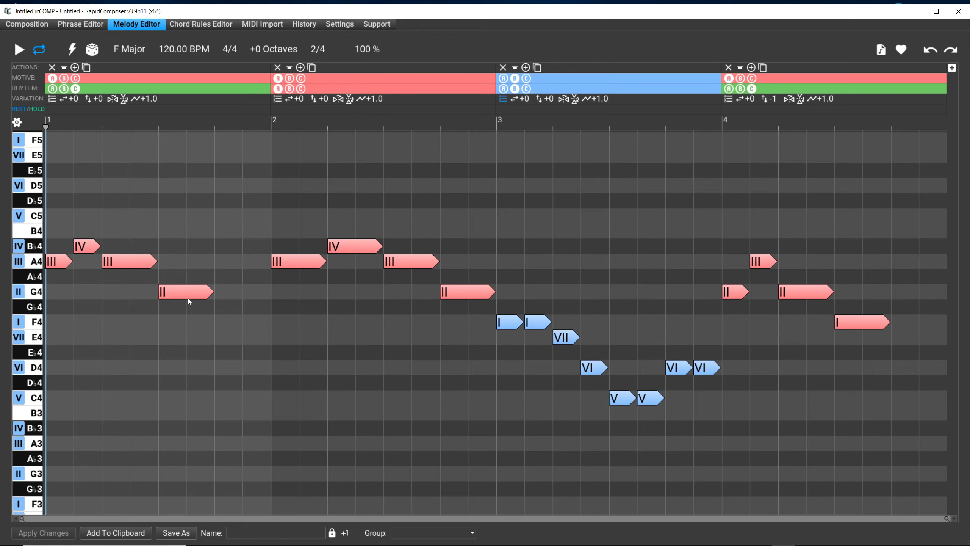
click(94, 50)
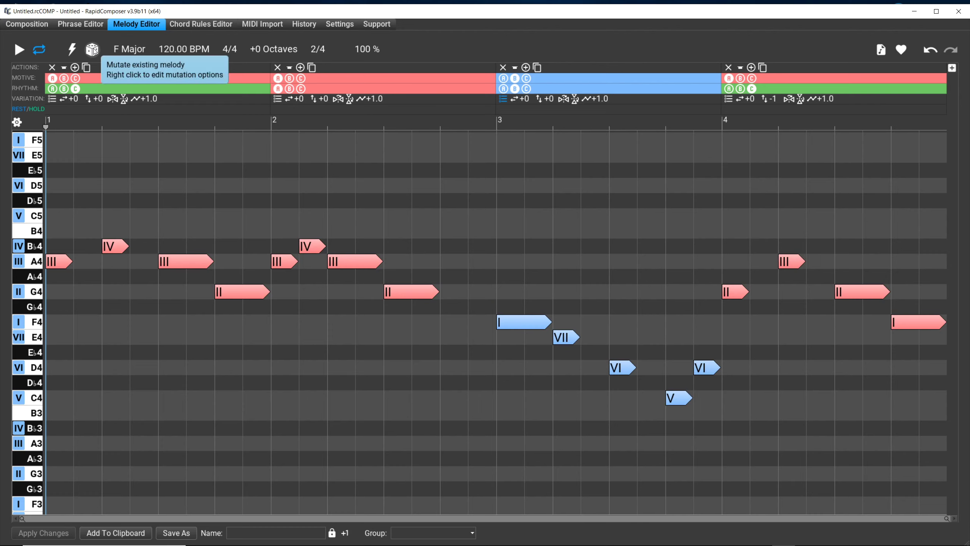
Step: Turn off Mutate Rhythm, set Mutate Motive to scope One, and mutate the melody once
right_click(94, 51)
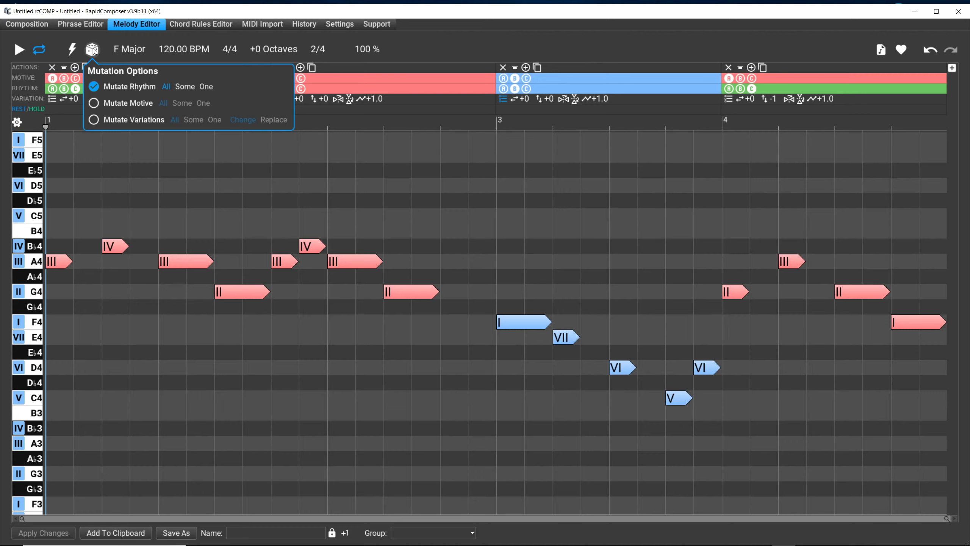
click(93, 104)
click(96, 87)
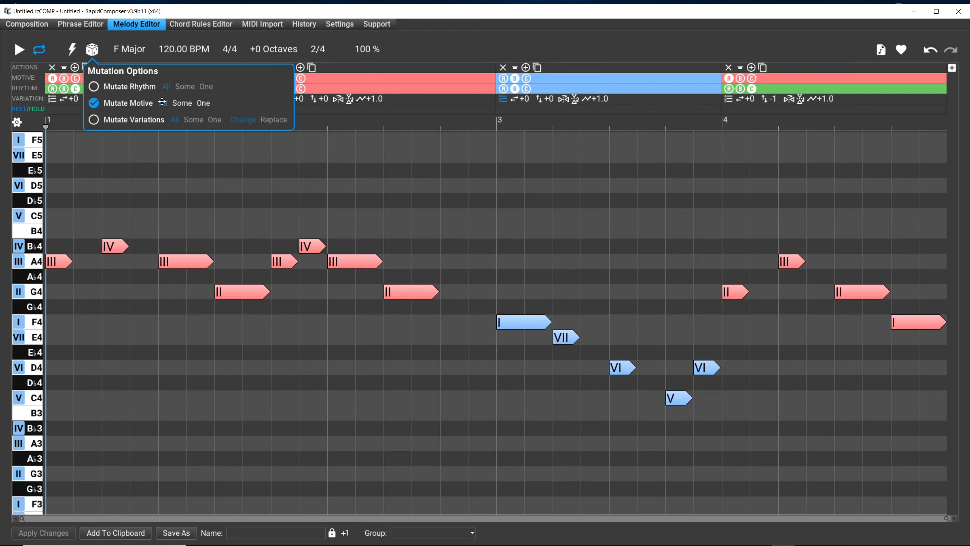
click(203, 102)
click(90, 51)
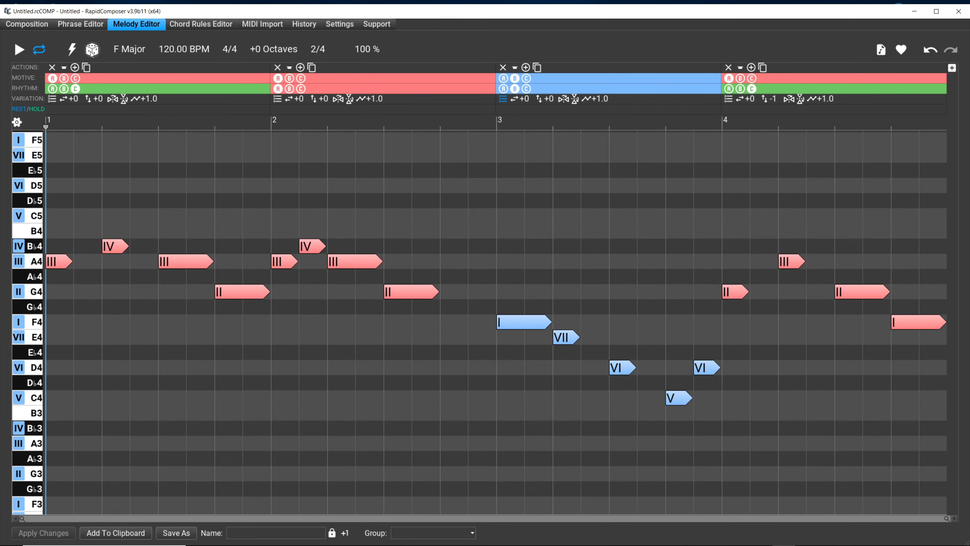
click(92, 53)
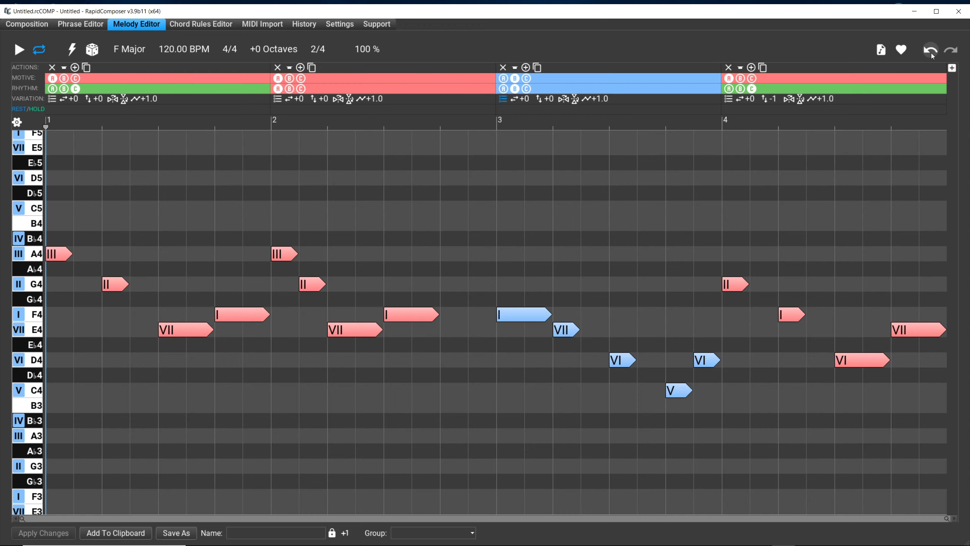
Step: Undo the single-motive mutation and mutate the melody's rhythms once instead
click(930, 52)
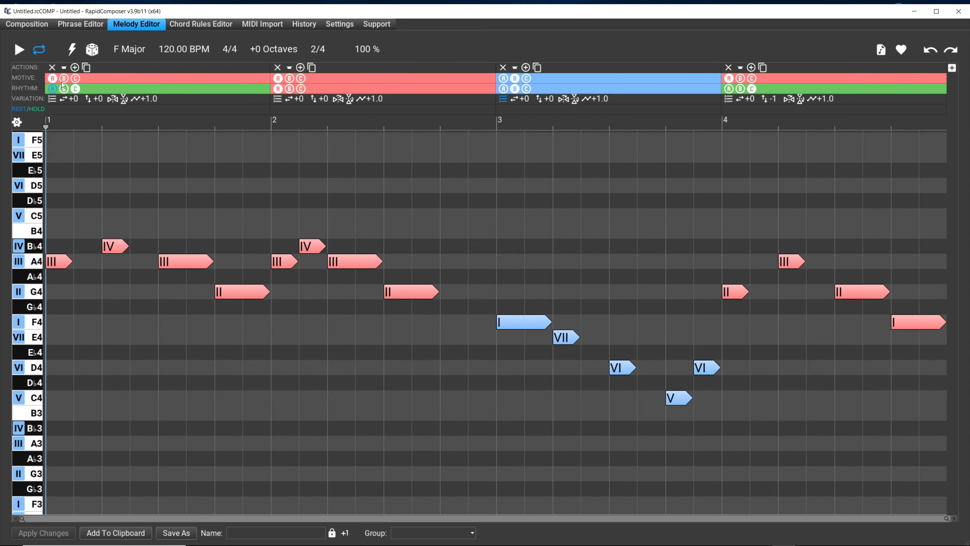
click(91, 49)
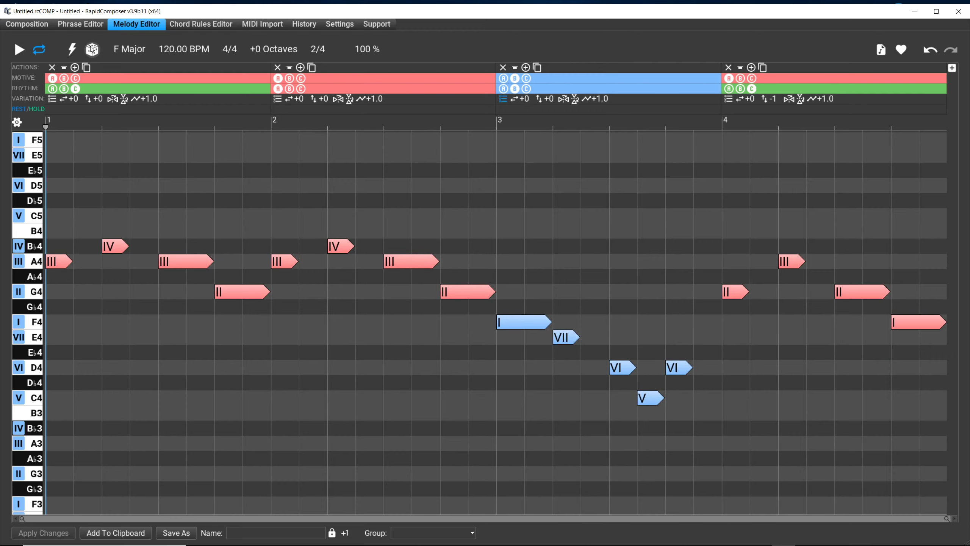
Step: Mutate all motives of the melody five times in a row with Mutate Rhythm turned off, and play the last result
mouse_move(93, 55)
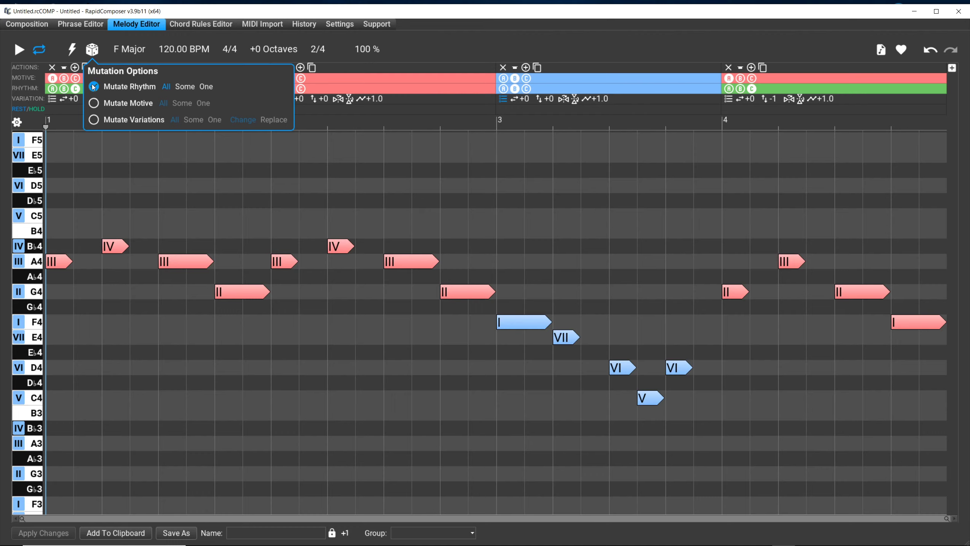
click(94, 103)
click(92, 50)
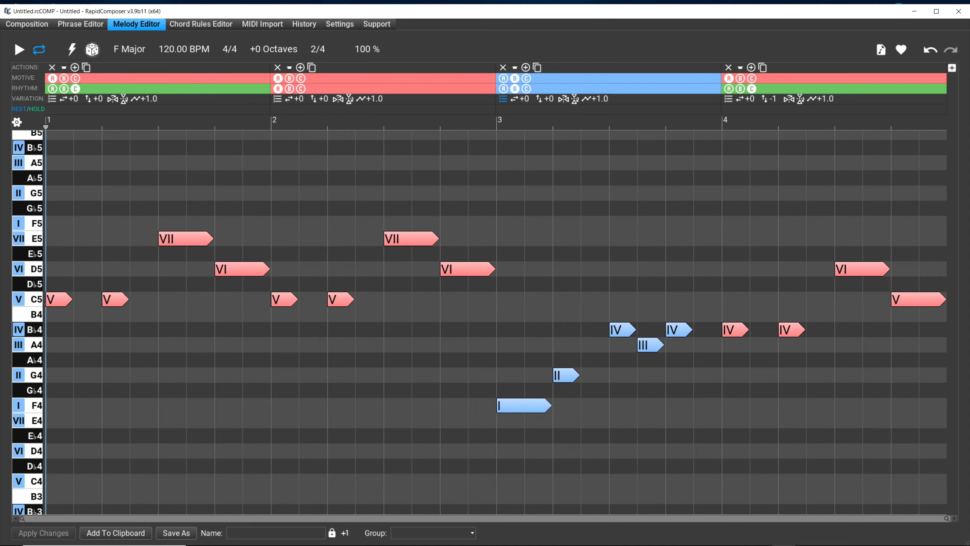
click(92, 52)
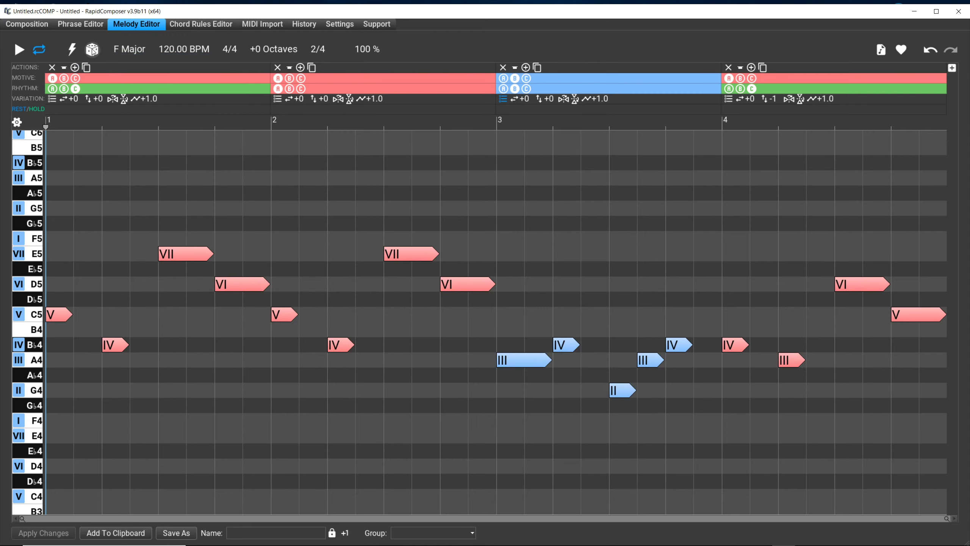
click(93, 51)
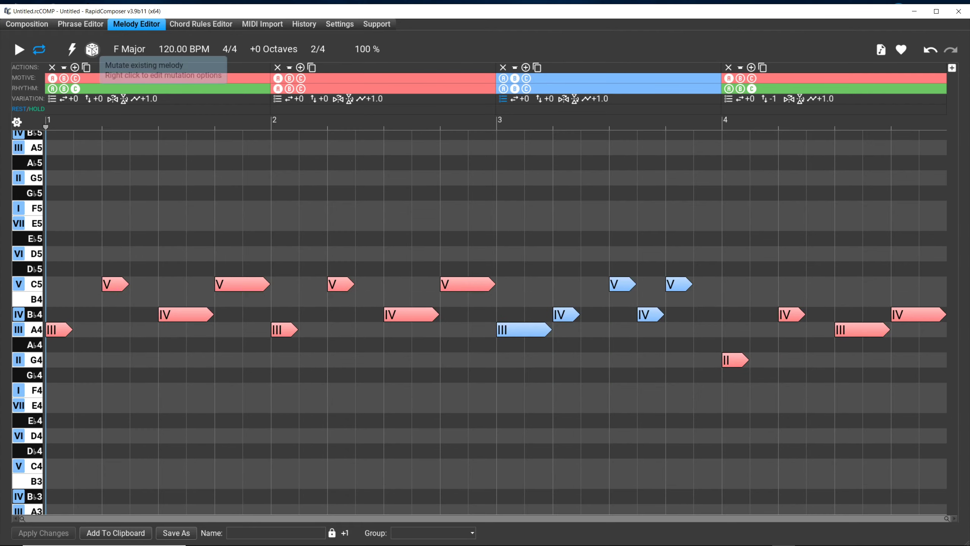
click(93, 52)
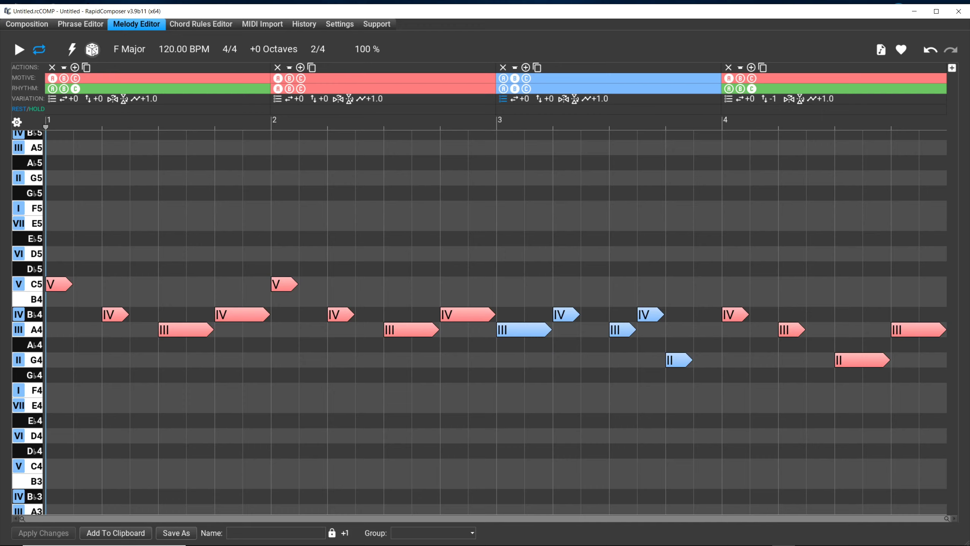
click(92, 51)
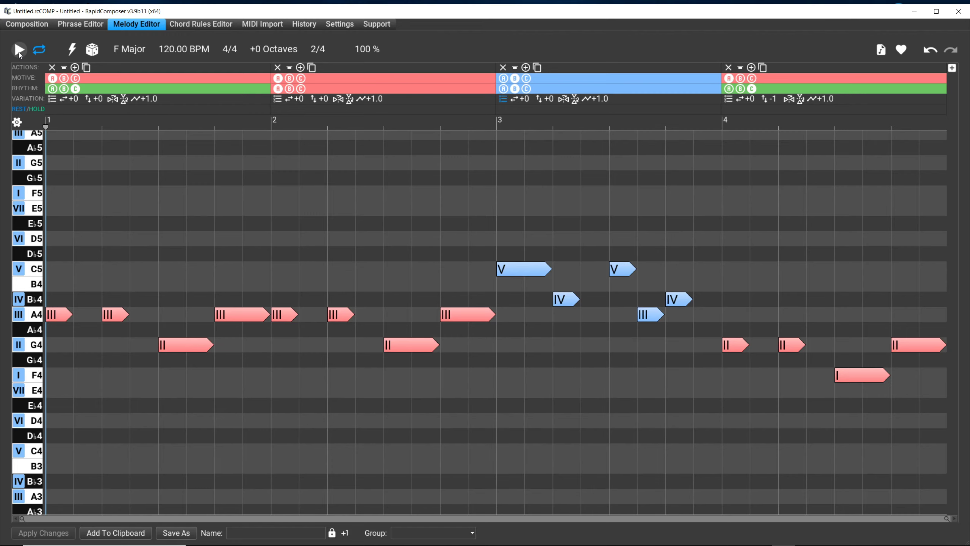
click(20, 54)
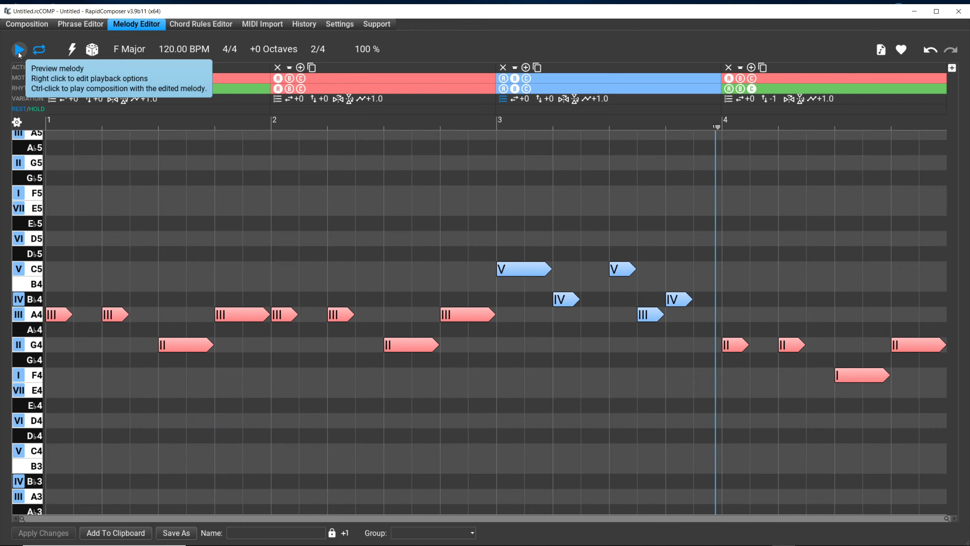
click(19, 52)
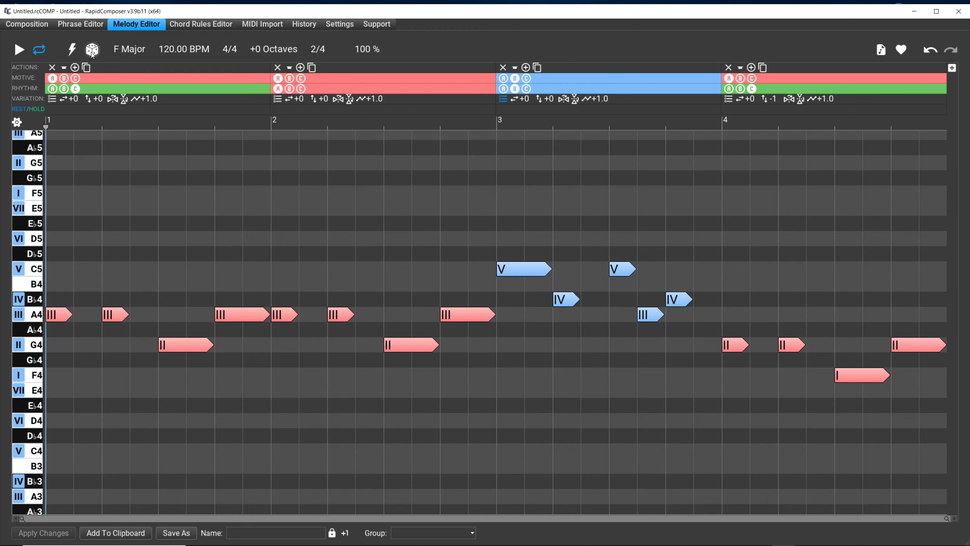
Step: Turn off Mutate Motive and enable Mutate Variations in the mutation options
mouse_move(92, 53)
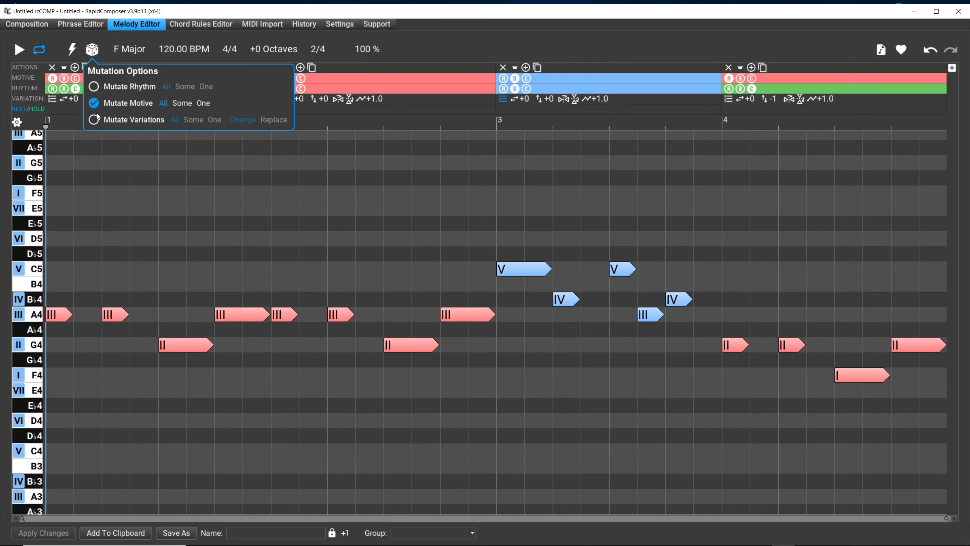
click(94, 103)
click(94, 122)
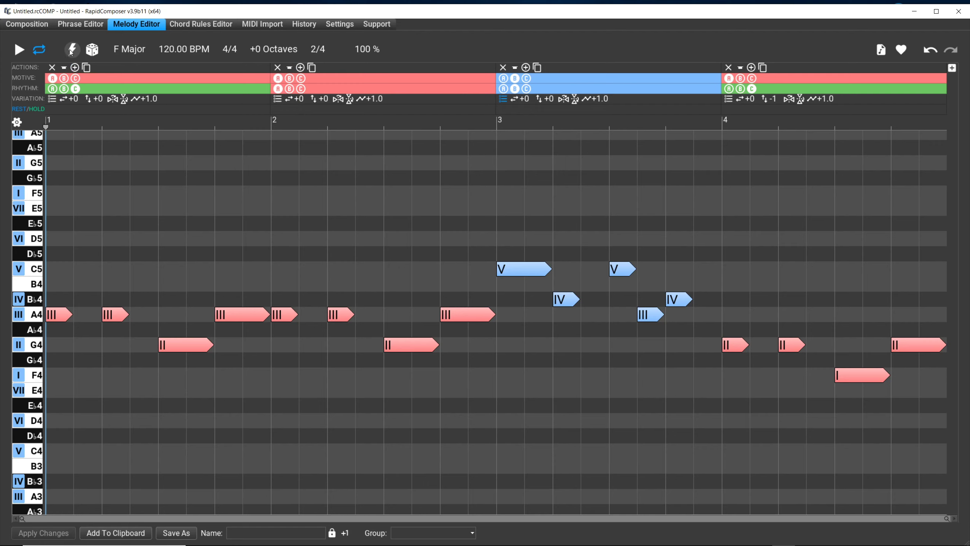
Step: Examine the Variations settings in the generation options and the list of variation options for bar 2
mouse_move(70, 51)
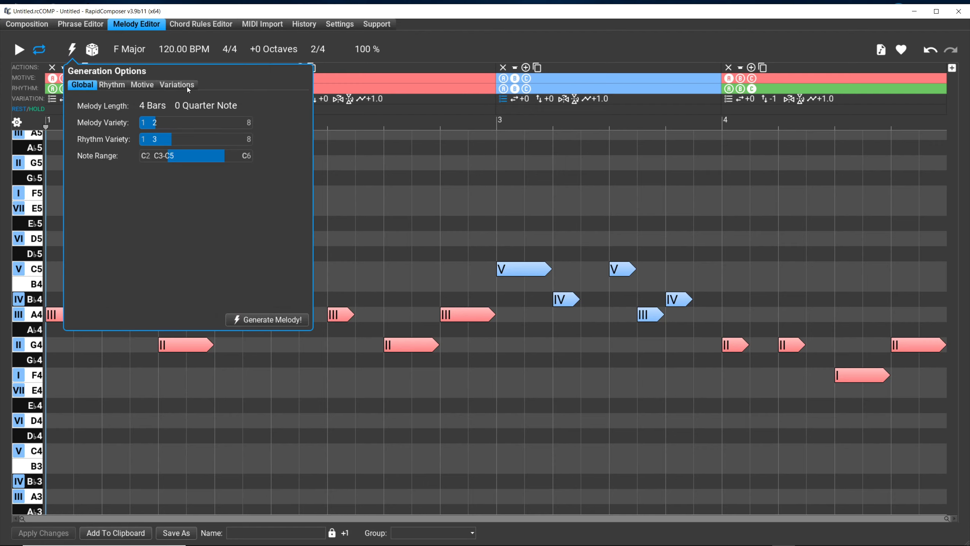
click(177, 85)
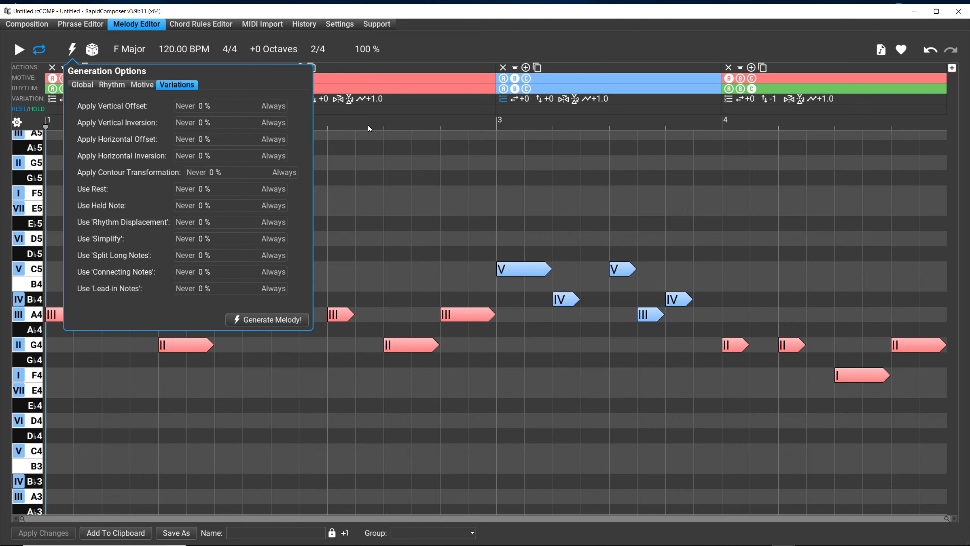
click(368, 125)
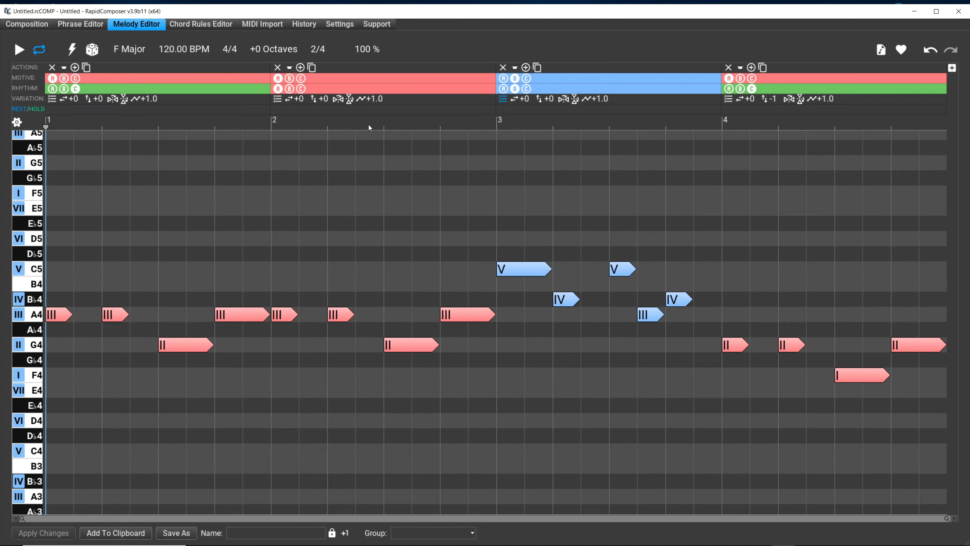
click(275, 101)
click(281, 100)
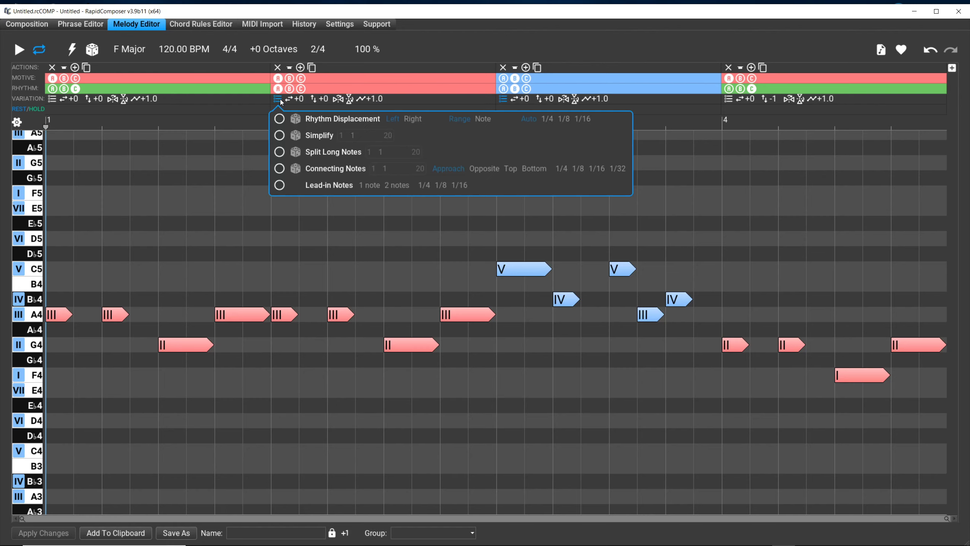
click(241, 102)
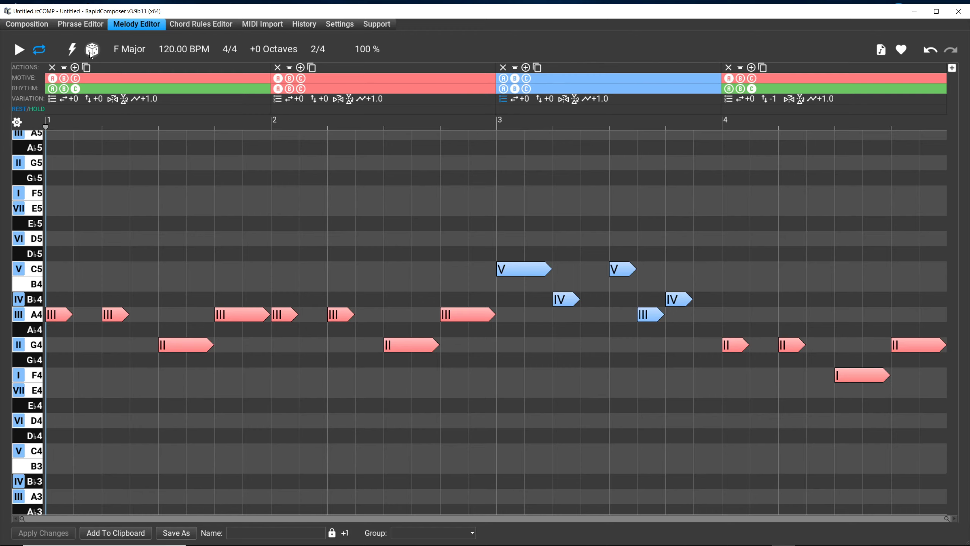
Step: Transpose bar 2 up by one scale step, and set its transposition back to +0
mouse_move(91, 53)
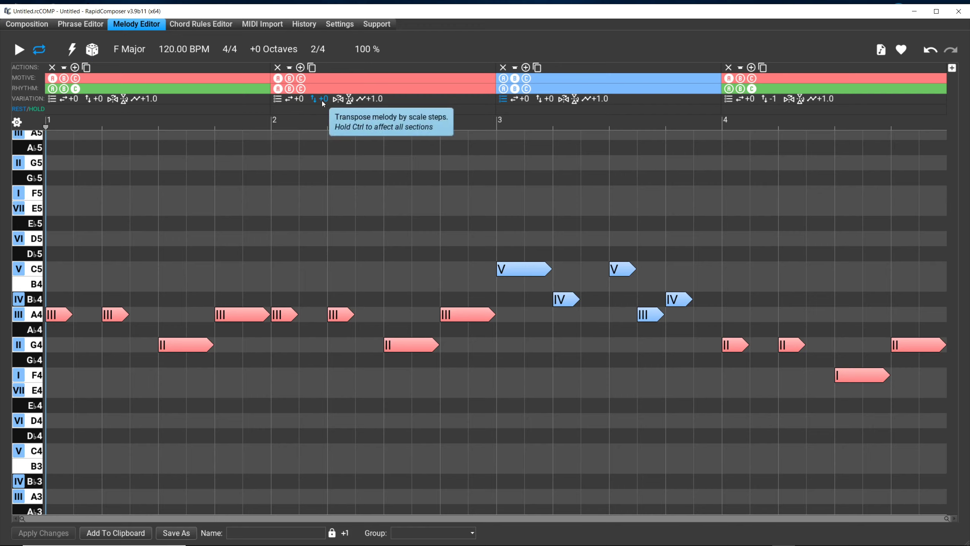
drag(322, 99, 322, 94)
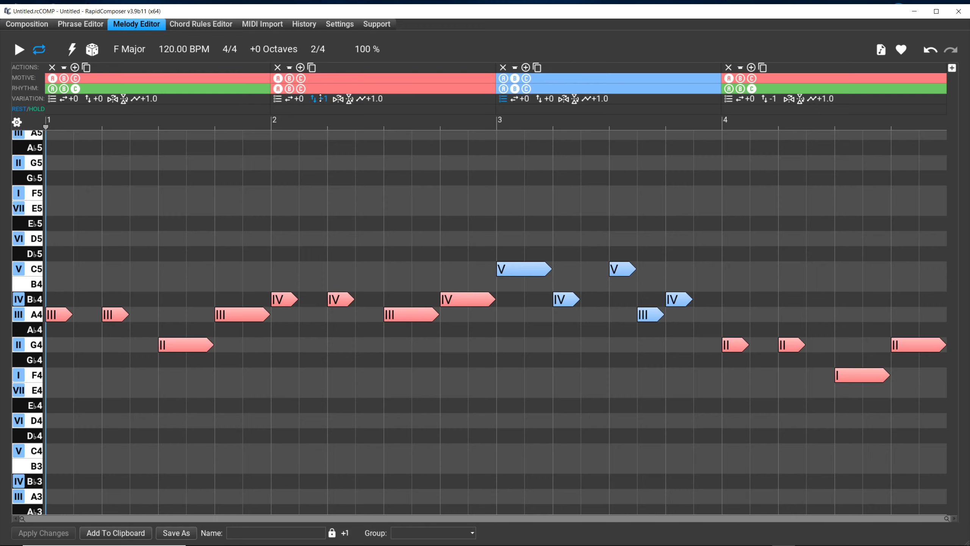
drag(321, 99, 319, 103)
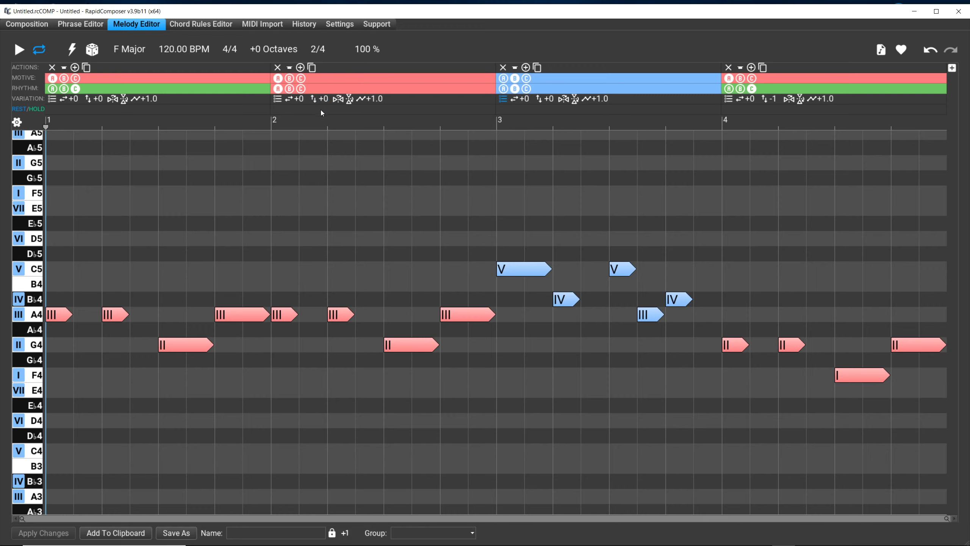
Step: Transpose bar 2 up by two scale steps, and return its transposition to +0
drag(324, 106, 325, 87)
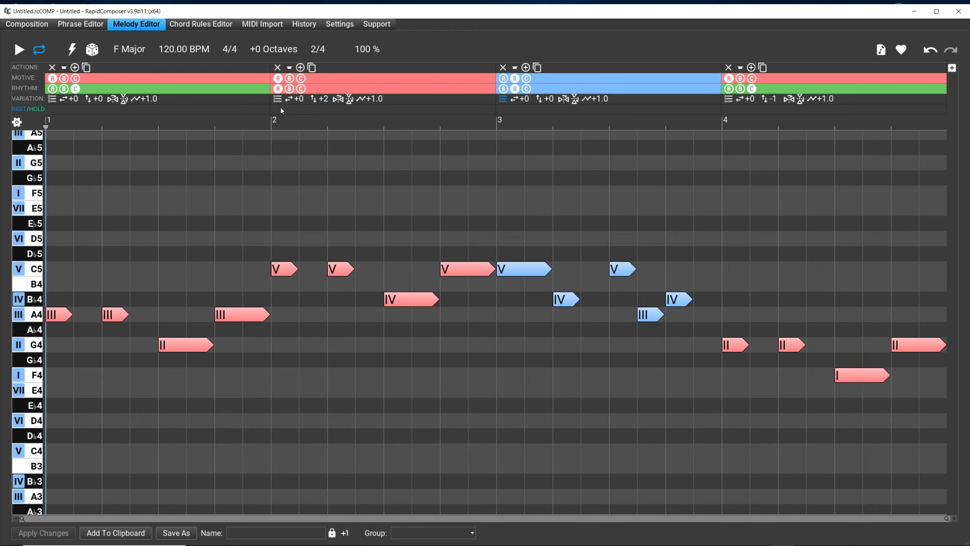
drag(320, 103, 323, 111)
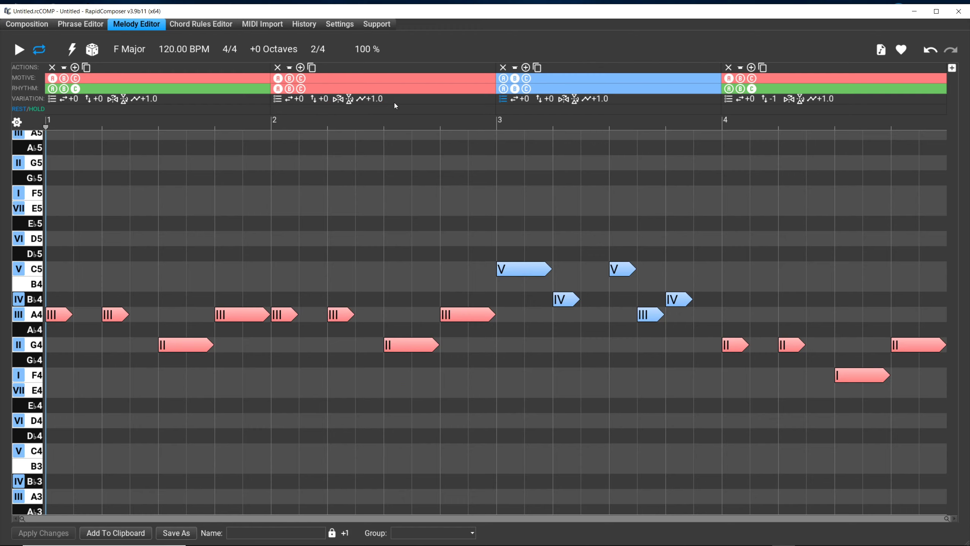
Step: Enable the Split Long Notes variation for bar 2 and adjust its amount
click(276, 100)
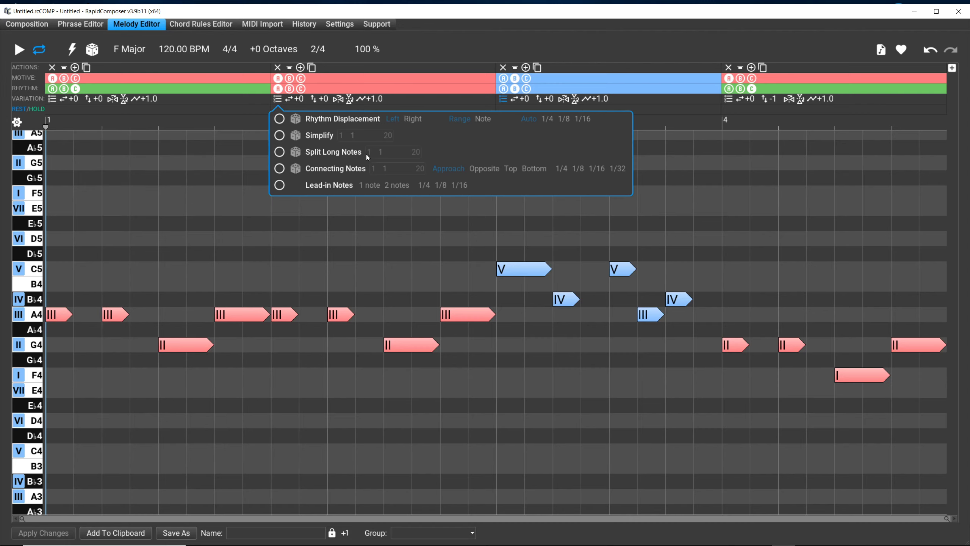
click(223, 128)
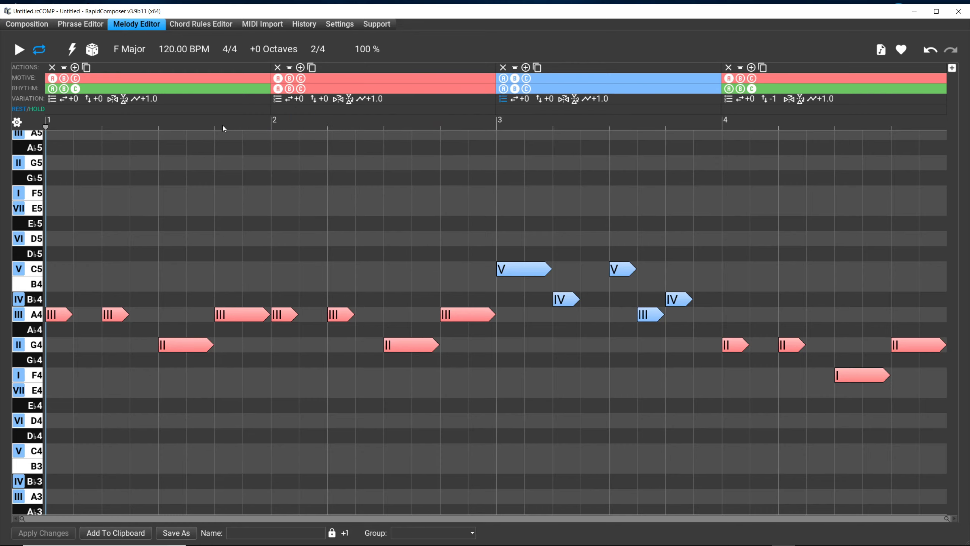
mouse_move(90, 51)
mouse_move(277, 100)
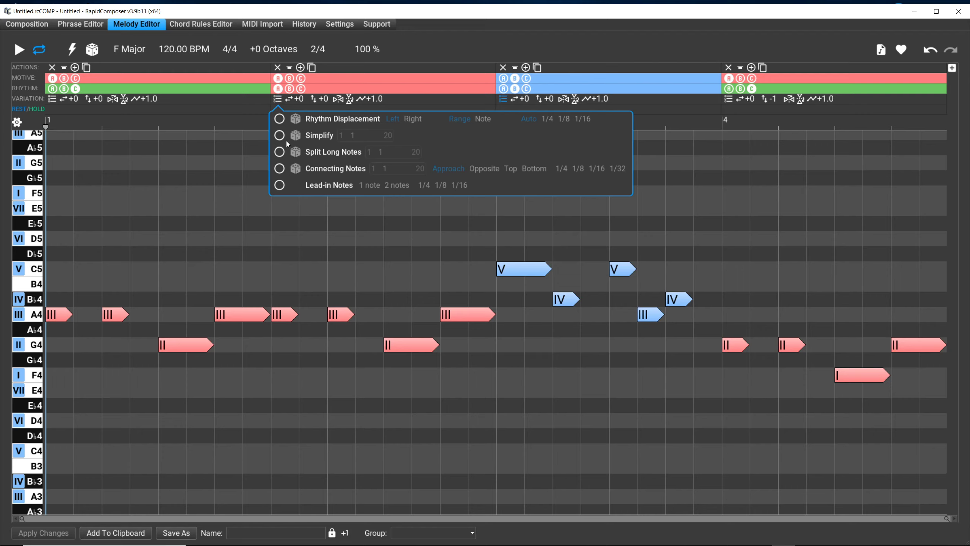
click(279, 154)
click(382, 156)
drag(381, 157, 375, 159)
click(661, 124)
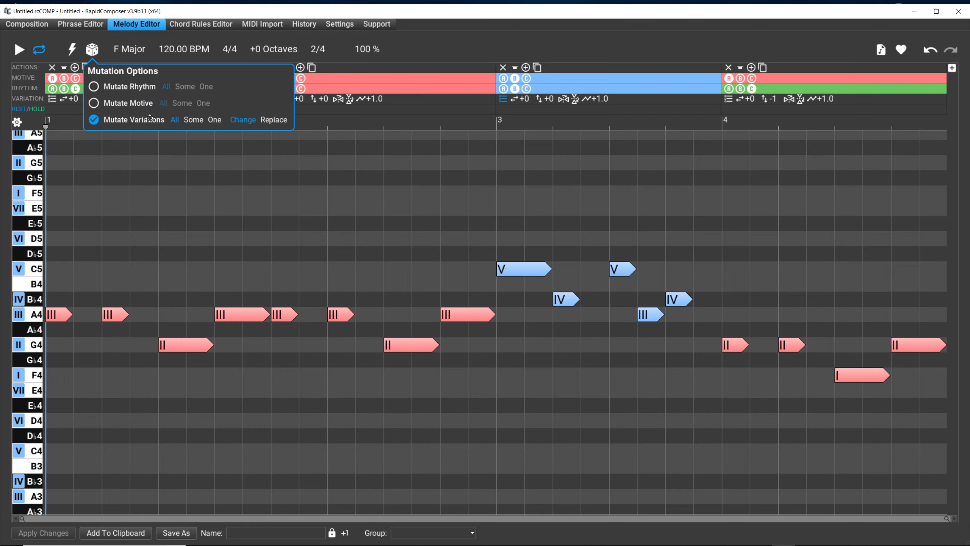
Step: Generate a new random four-bar melody repeatedly, fourteen times in a row
mouse_move(150, 118)
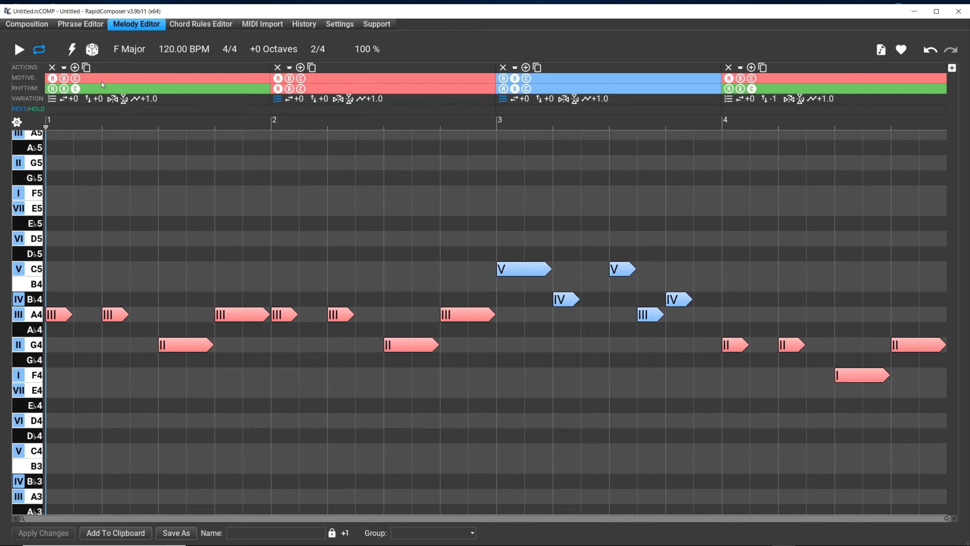
click(71, 50)
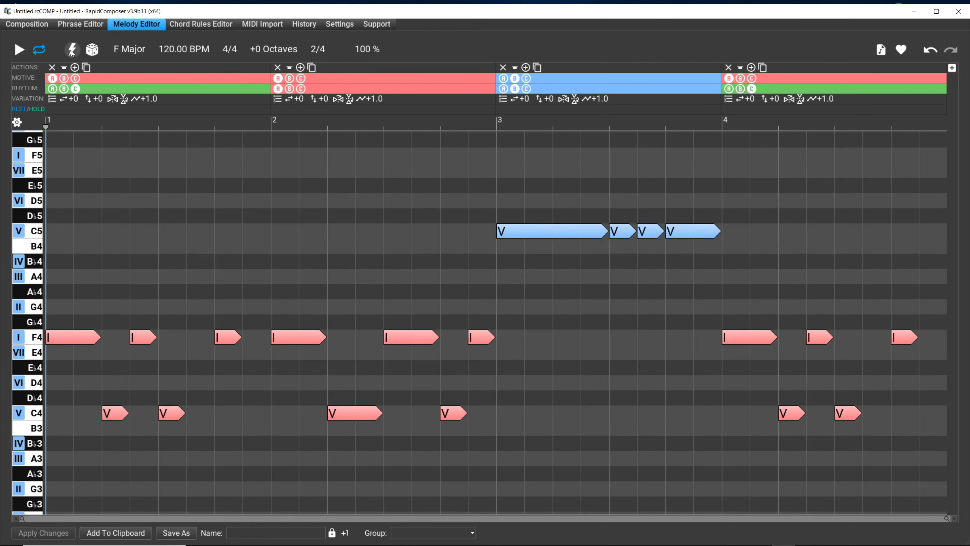
click(71, 50)
click(71, 50)
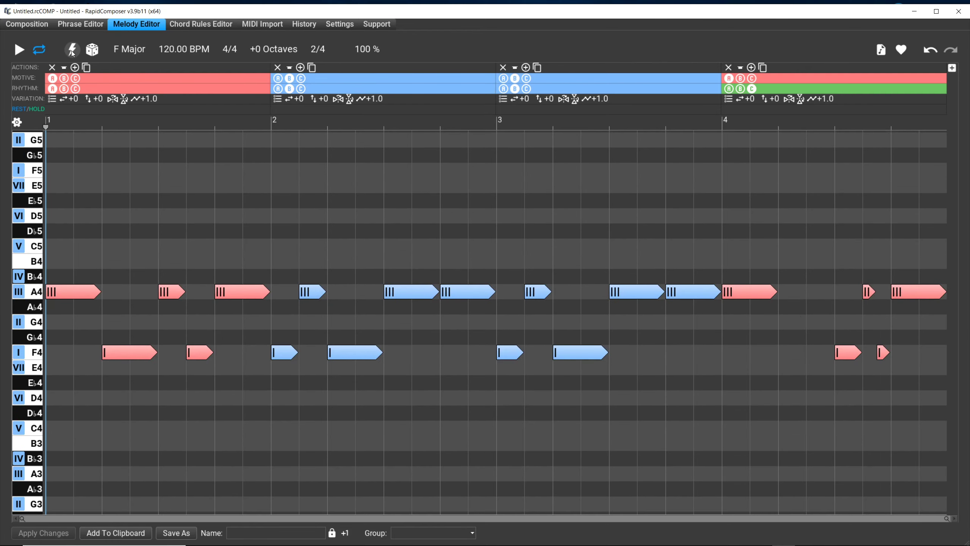
click(71, 50)
click(72, 50)
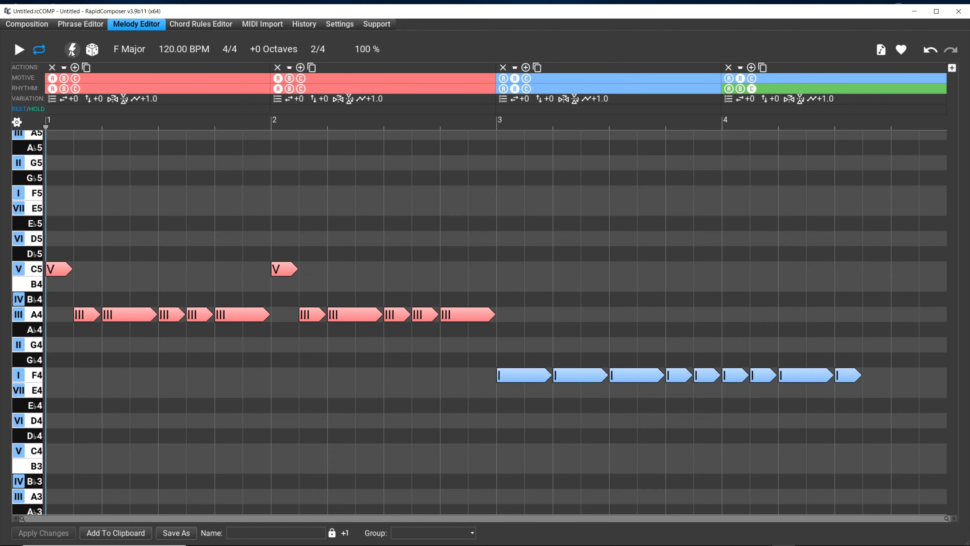
click(72, 50)
click(71, 50)
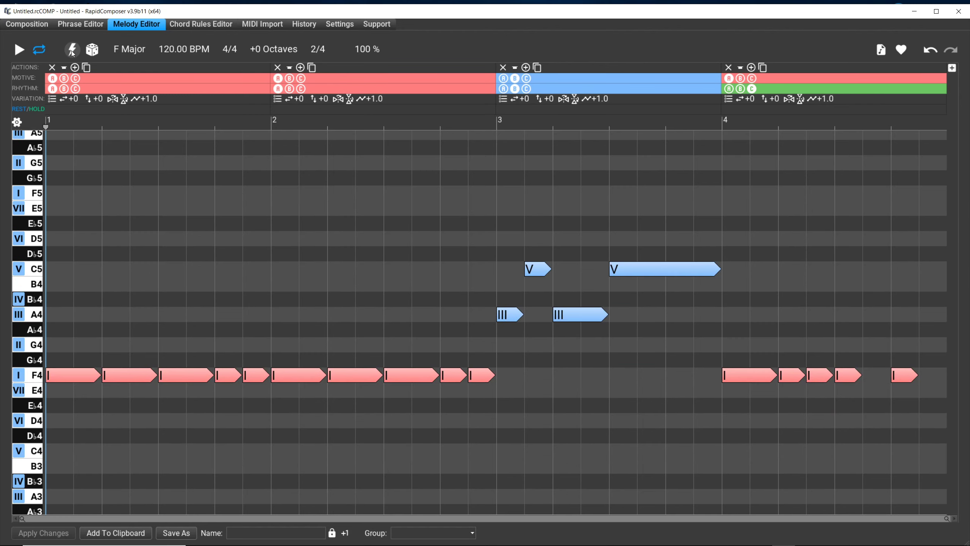
click(71, 50)
click(72, 50)
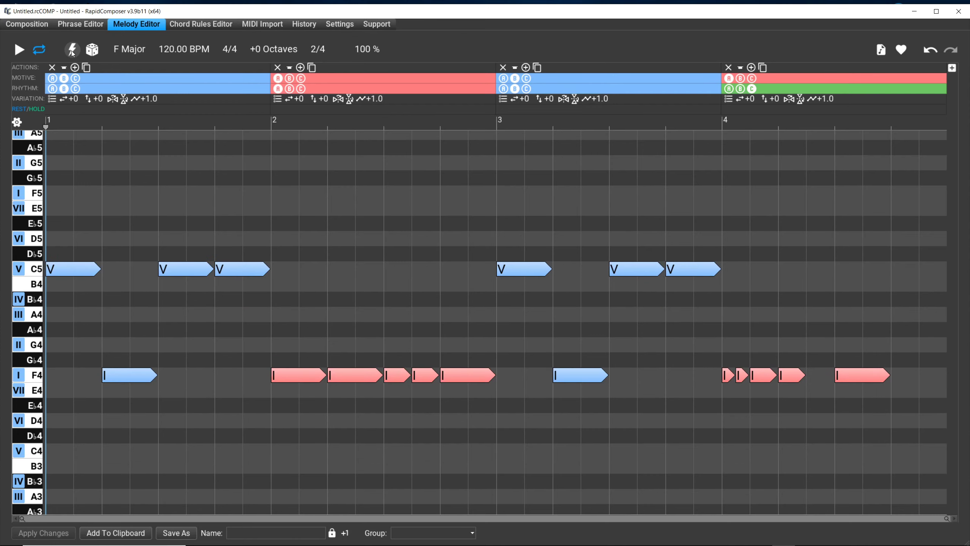
click(71, 50)
click(71, 50)
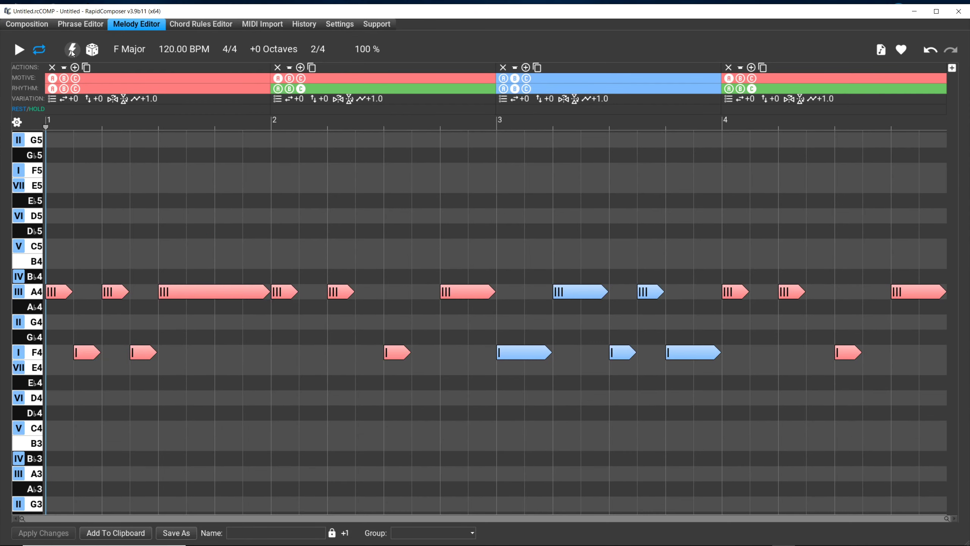
click(72, 50)
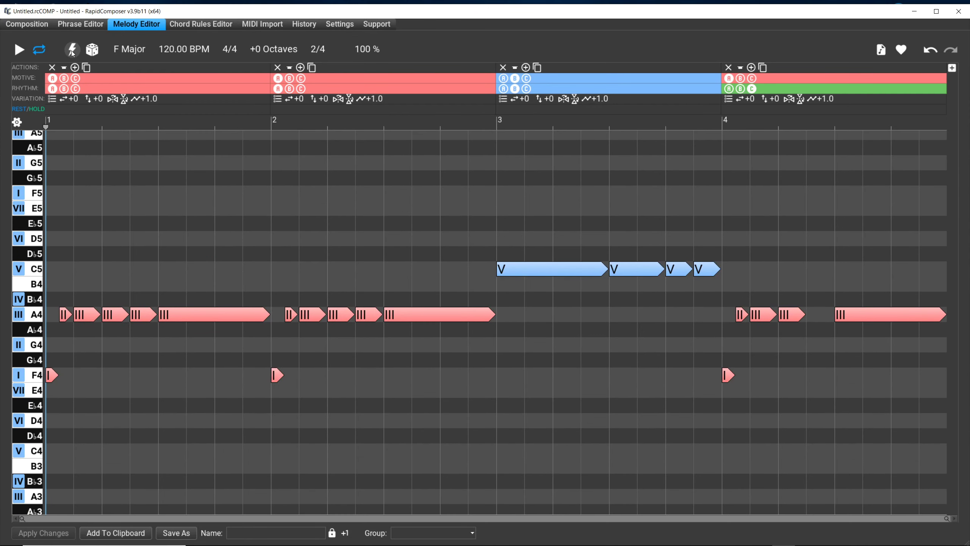
click(72, 50)
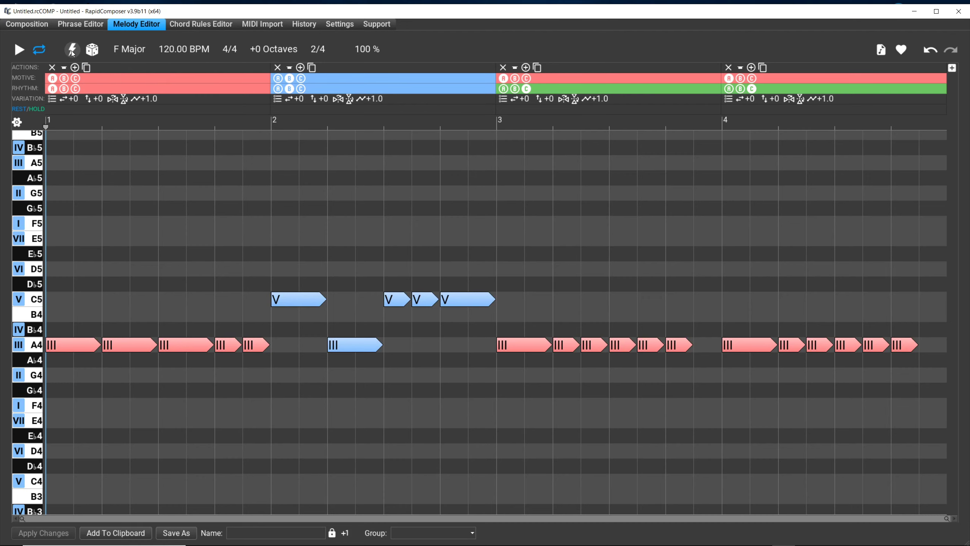
click(71, 50)
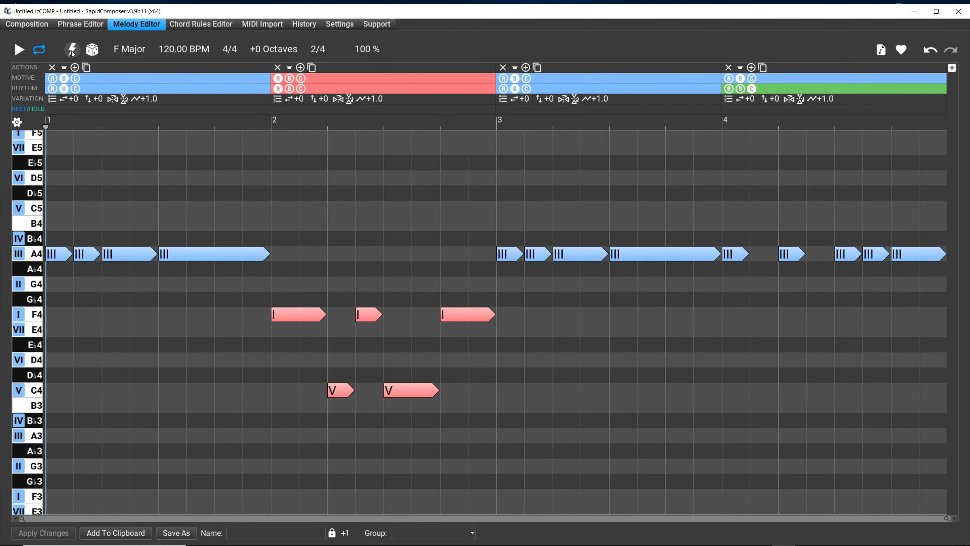
Step: Limit Mutate Variations to One in the mutation options
right_click(91, 56)
right_click(98, 52)
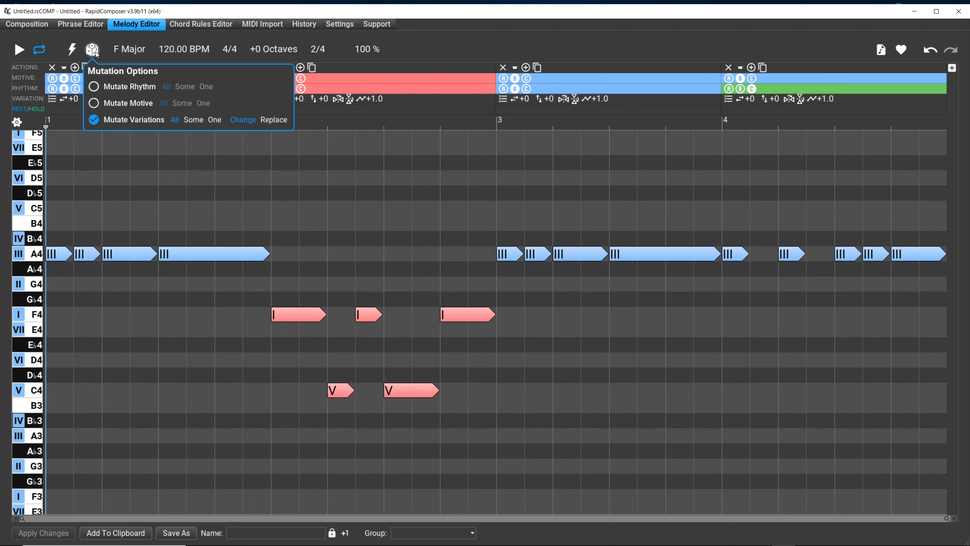
click(215, 121)
click(269, 120)
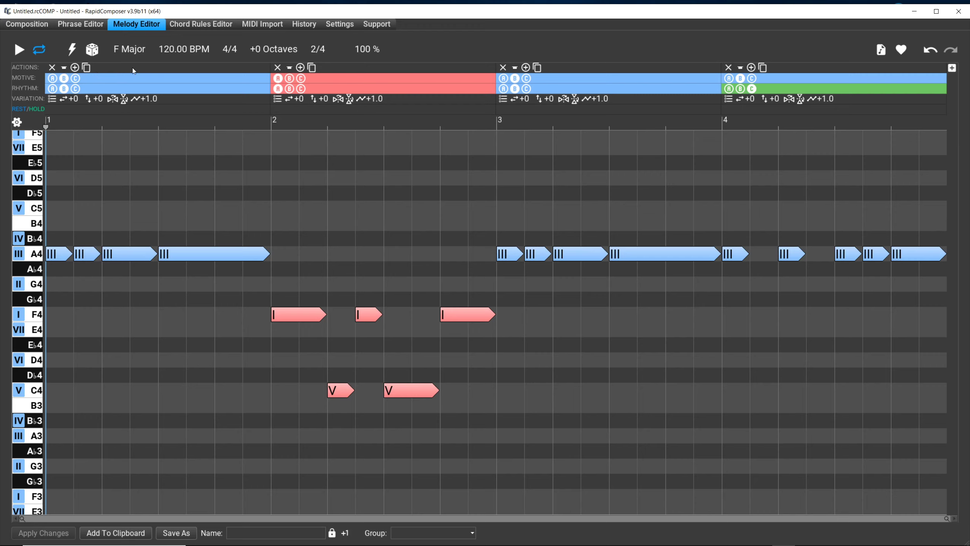
Step: Switch the mutation from variations to motives with the scope All, and mutate the melody three times
right_click(95, 54)
click(94, 103)
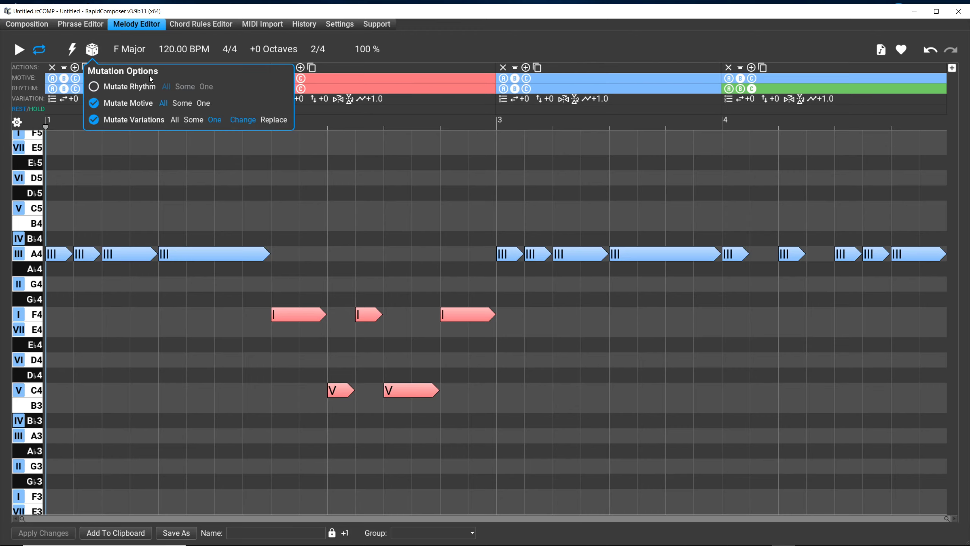
click(94, 120)
click(92, 50)
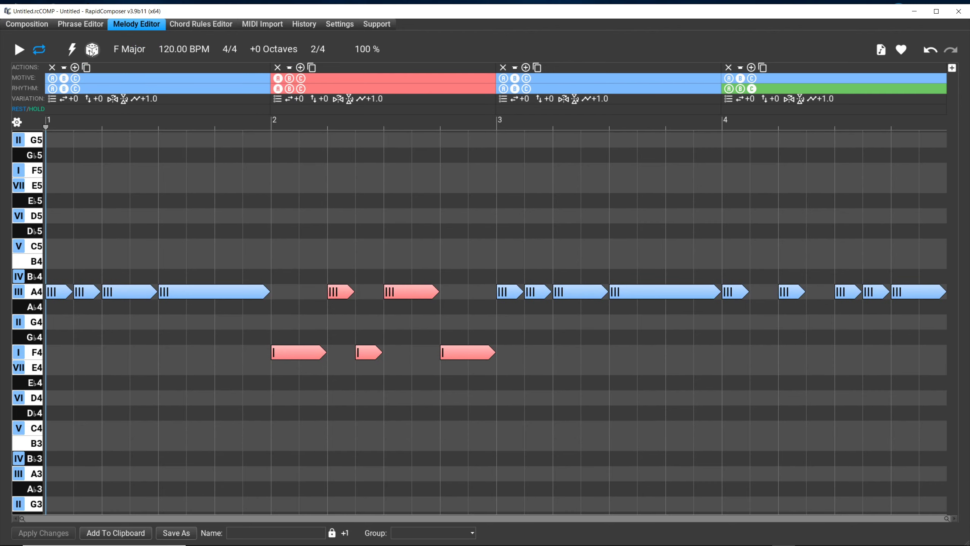
click(91, 51)
click(92, 51)
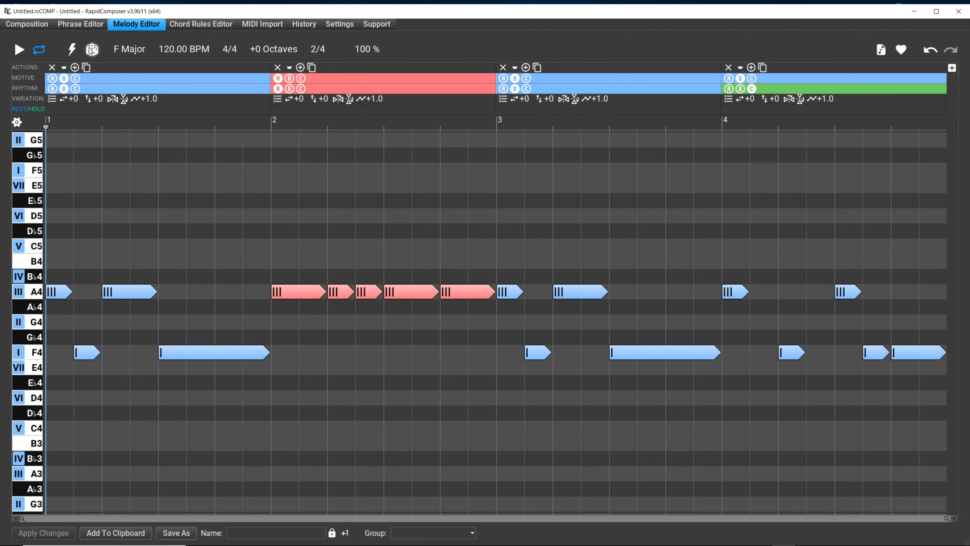
Step: Turn Mutate Variations back on with Some and Replace, and turn off Mutate Motive in the mutation options
mouse_move(91, 51)
click(98, 120)
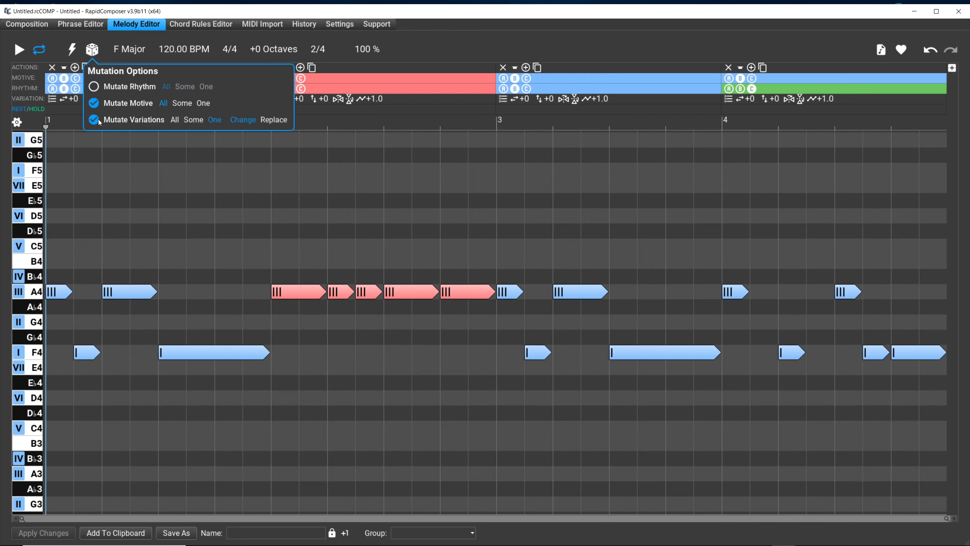
click(94, 104)
click(284, 118)
click(336, 63)
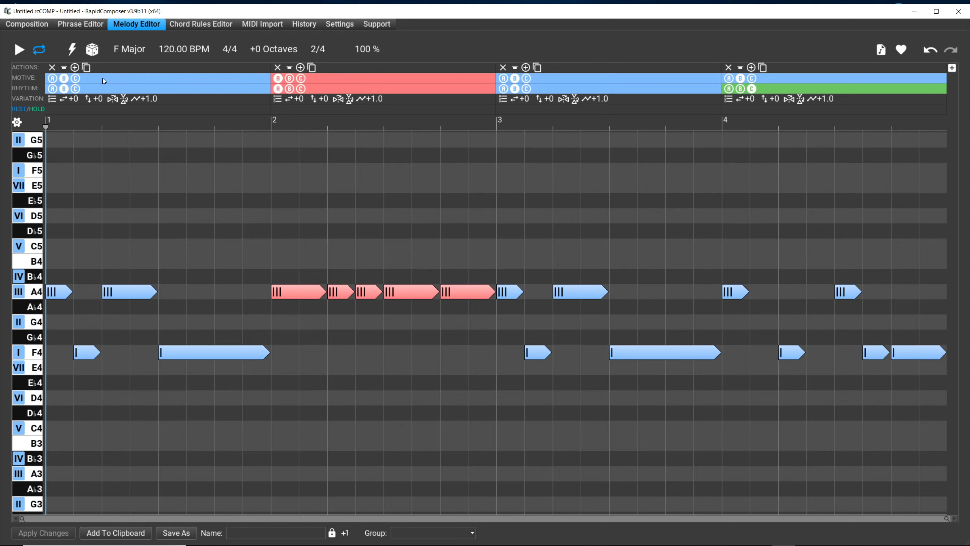
click(89, 51)
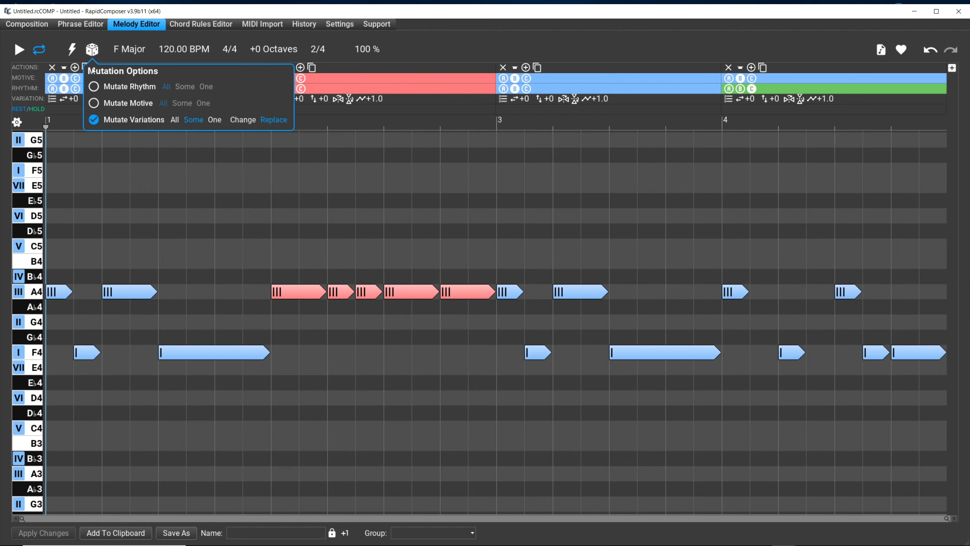